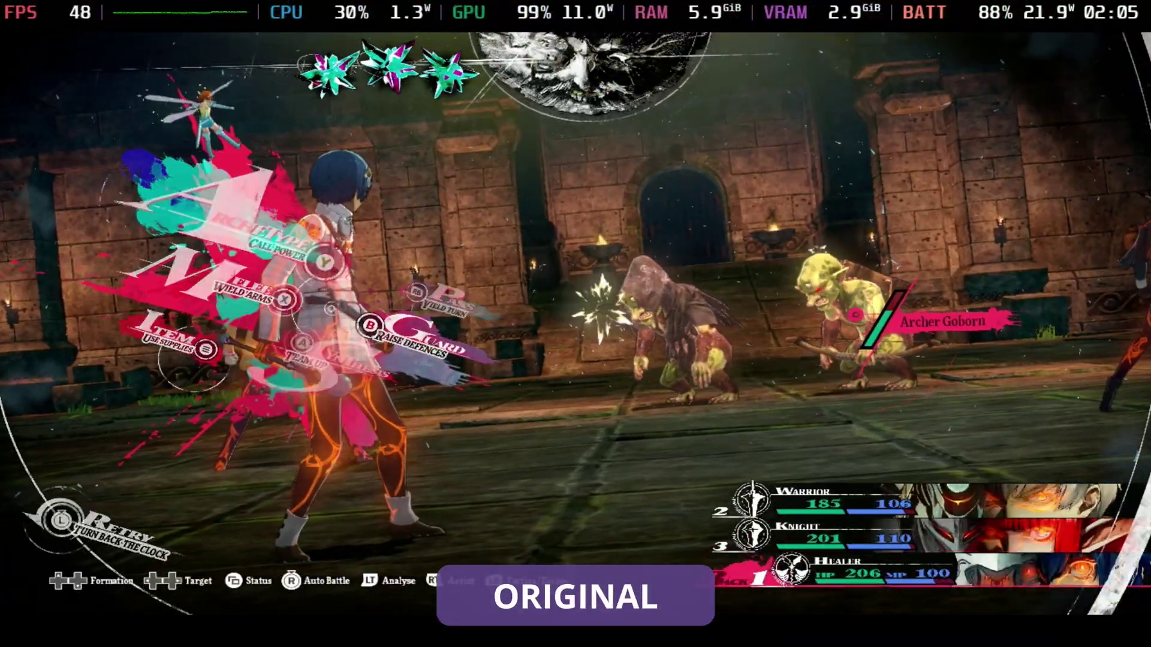
pyautogui.press('y')
pyautogui.press('Return')
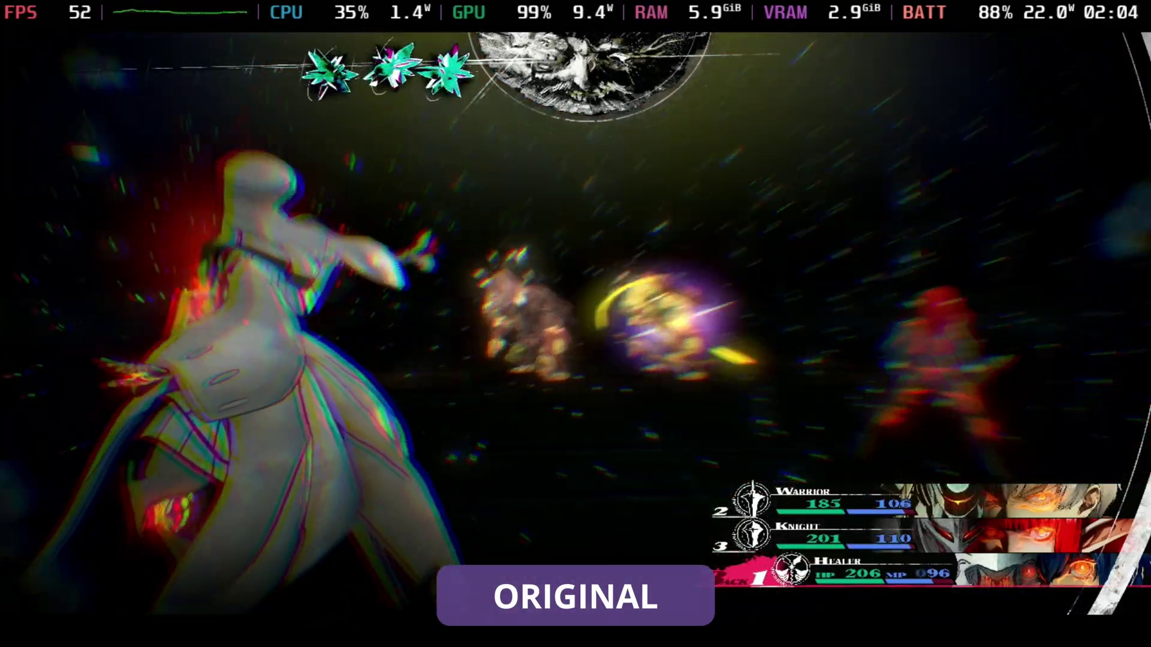
pyautogui.press('y')
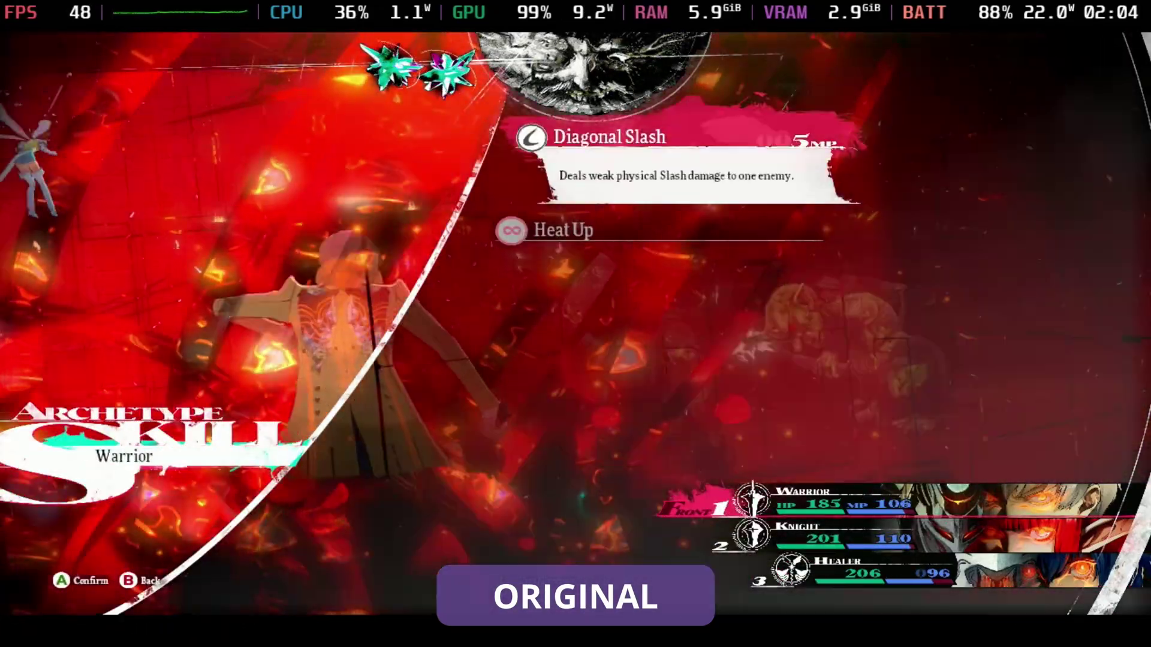
pyautogui.press('Return')
pyautogui.press('Return')
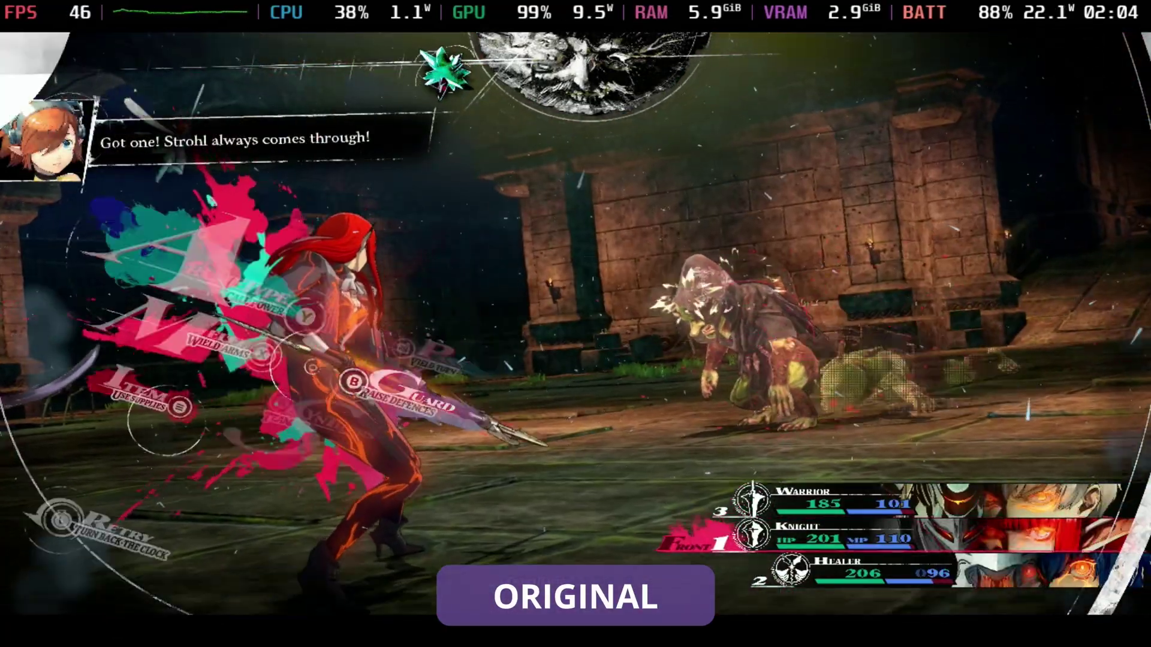
pyautogui.press('y')
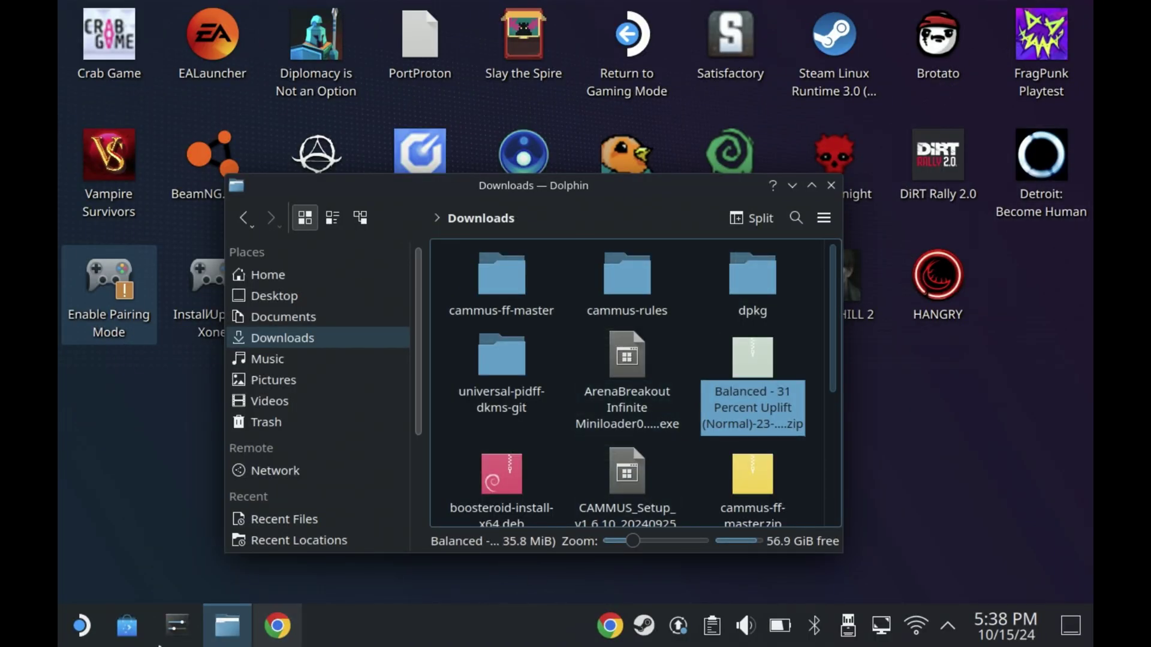
# Switch to Chrome and download the main MetaphorFix file with the slow download, saving MetaphorFix-8-0-8-1-1729003495.zip to Downloads
pyautogui.click(277, 626)
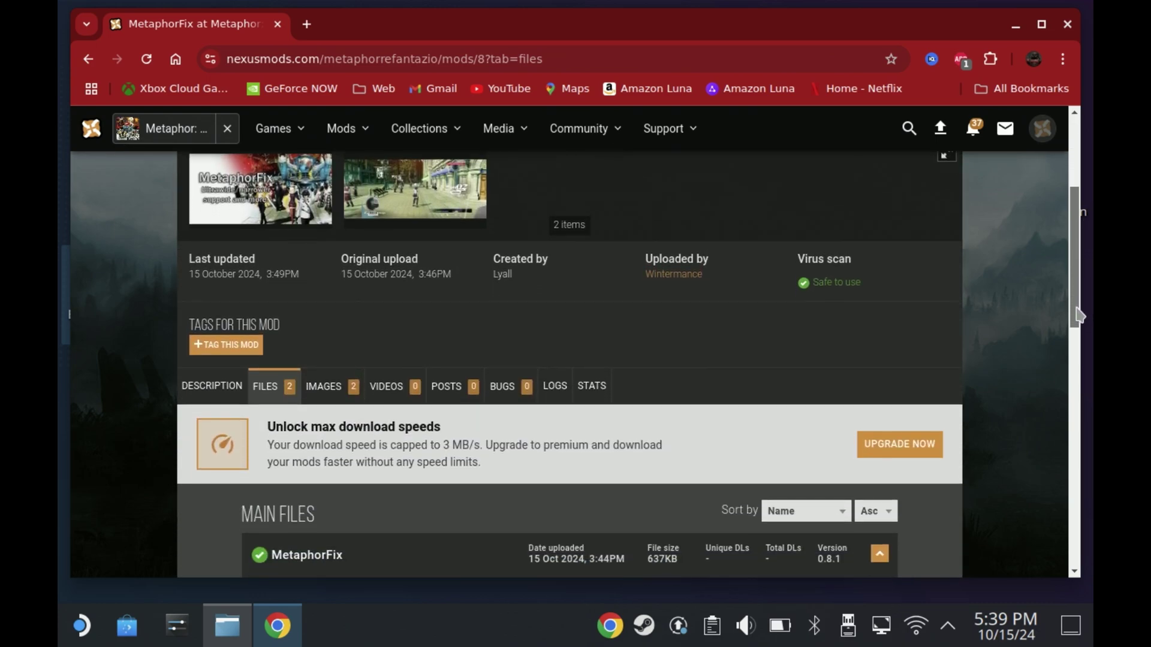
pyautogui.moveTo(1079, 315); pyautogui.dragTo(1088, 398)
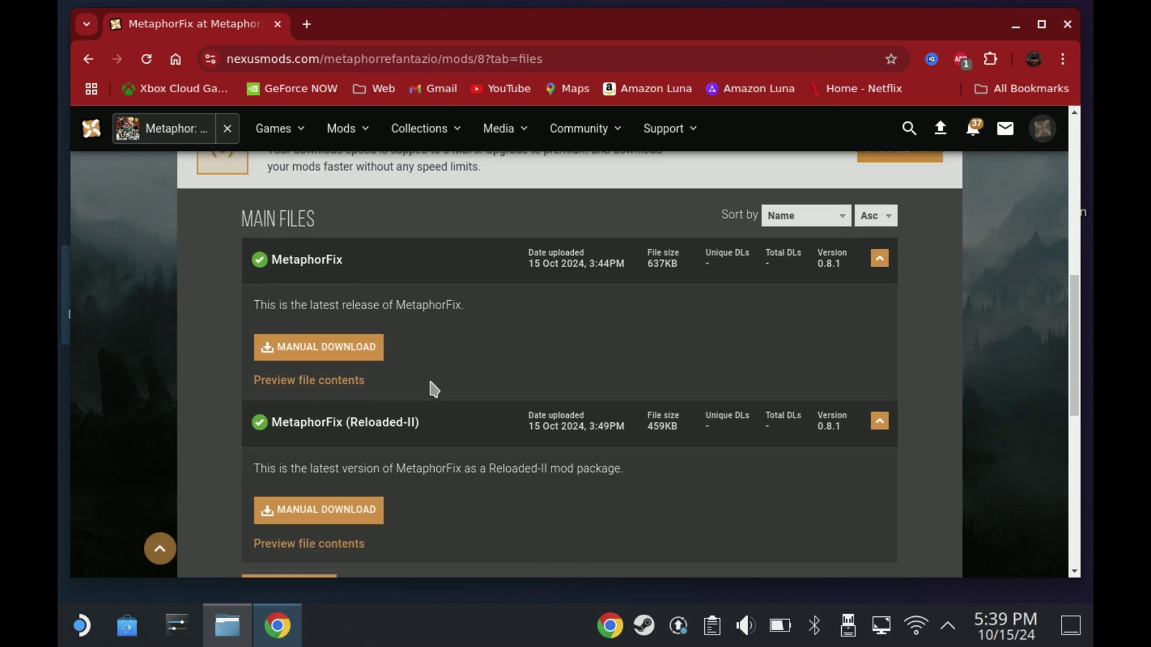
pyautogui.click(347, 343)
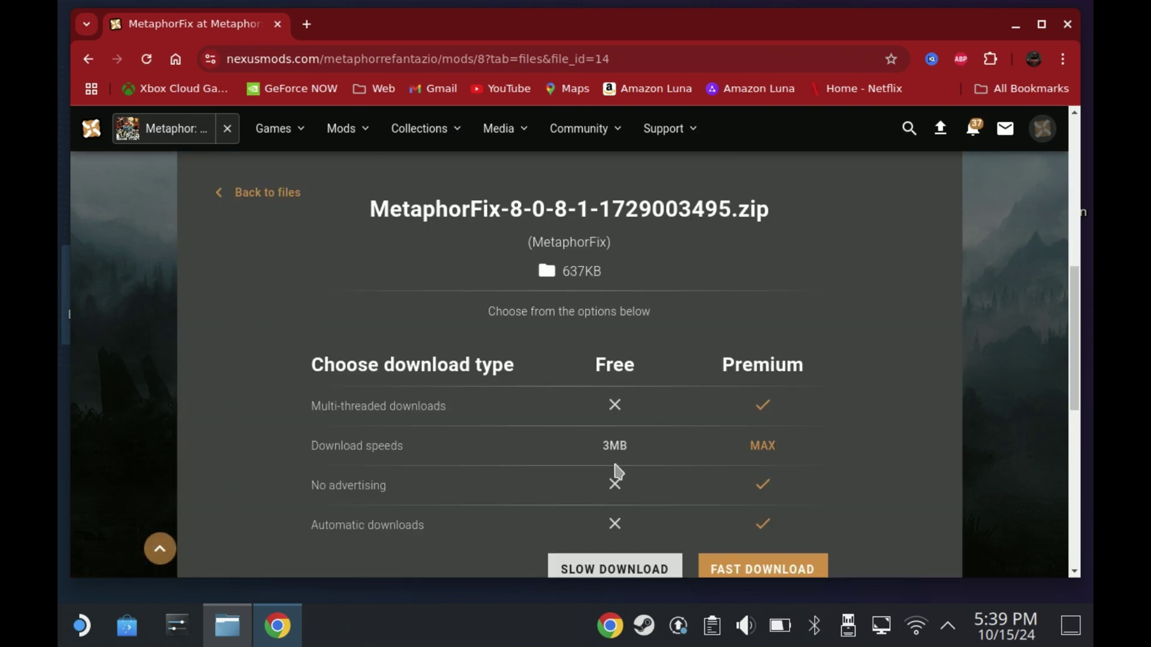
pyautogui.click(659, 567)
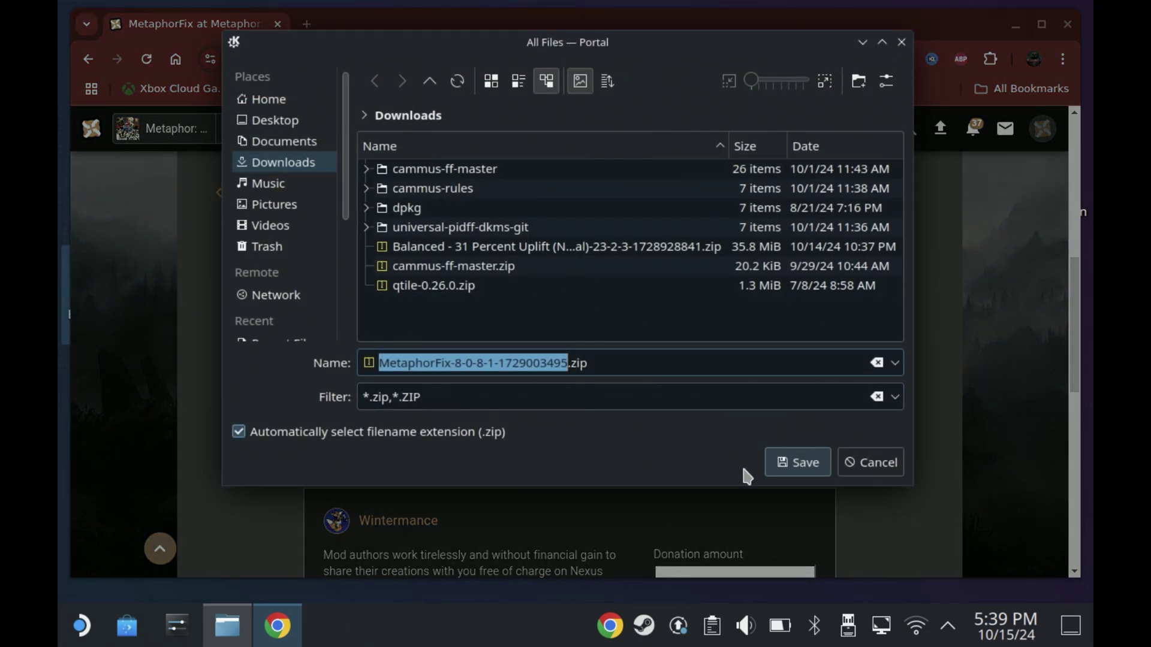
pyautogui.click(779, 465)
# Open the downloaded MetaphorFix archive and select MetaphorFix.asi, MetaphorFix.ini, UltimateASILoader_LICENSE.md and winmm.dll
pyautogui.click(965, 100)
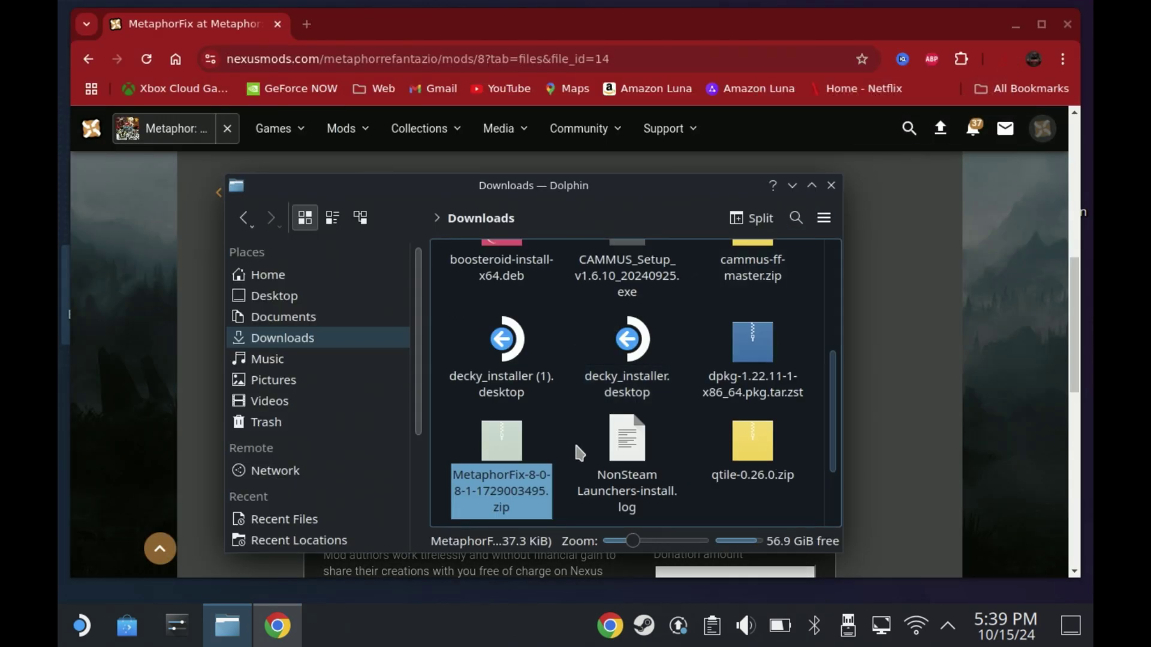
pyautogui.doubleClick(503, 454)
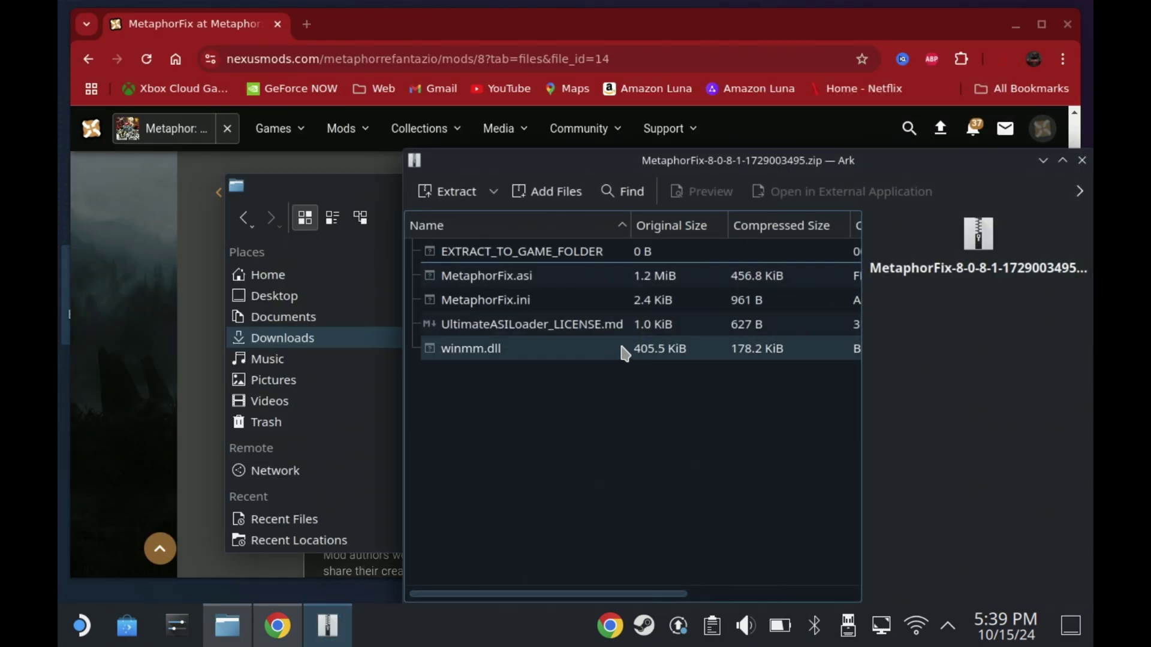
pyautogui.moveTo(510, 351); pyautogui.dragTo(488, 275)
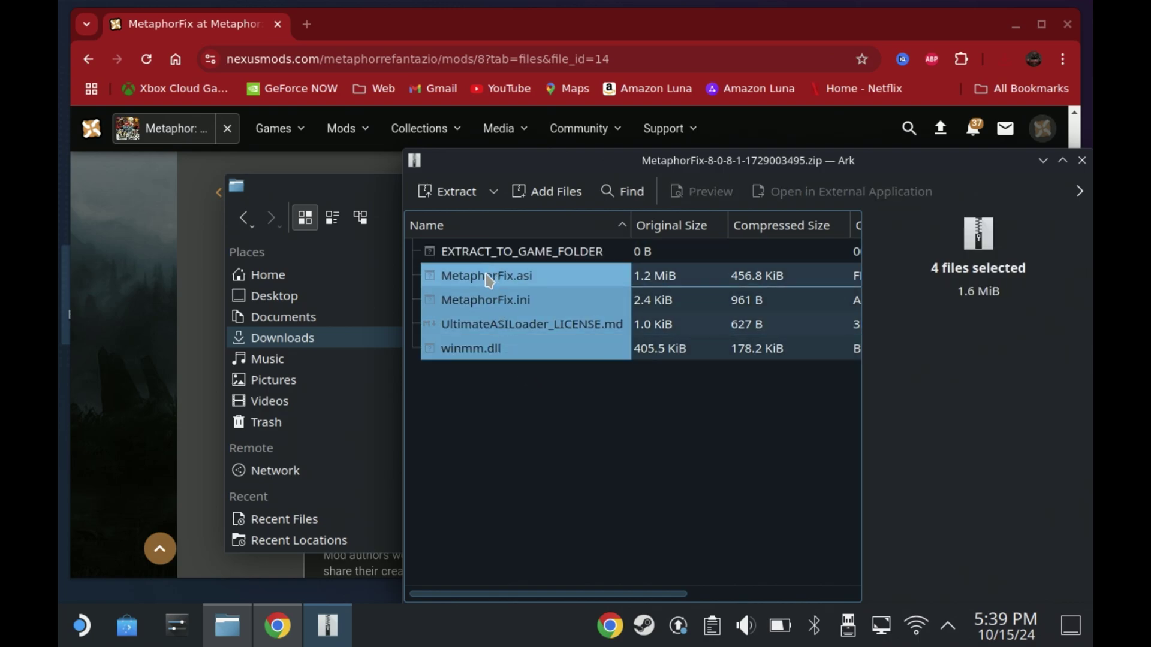
pyautogui.rightClick(489, 278)
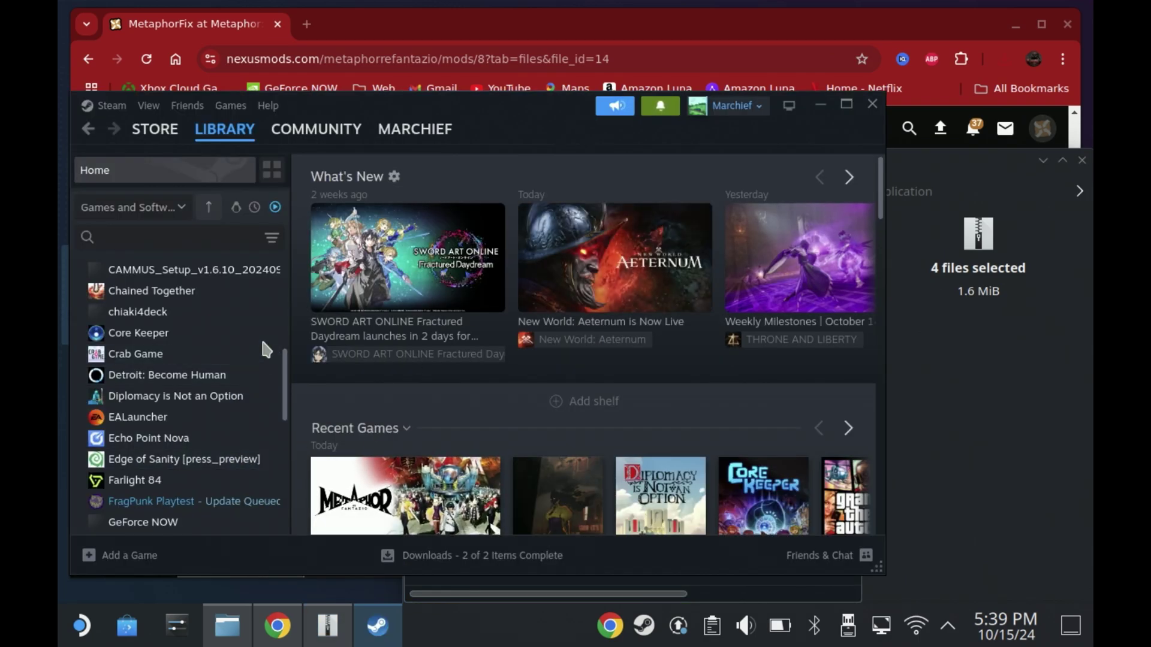
# Open the local files folder of Metaphor: ReFantazio from the Steam library
pyautogui.scroll(-5, 251, 359)
pyautogui.click(246, 396)
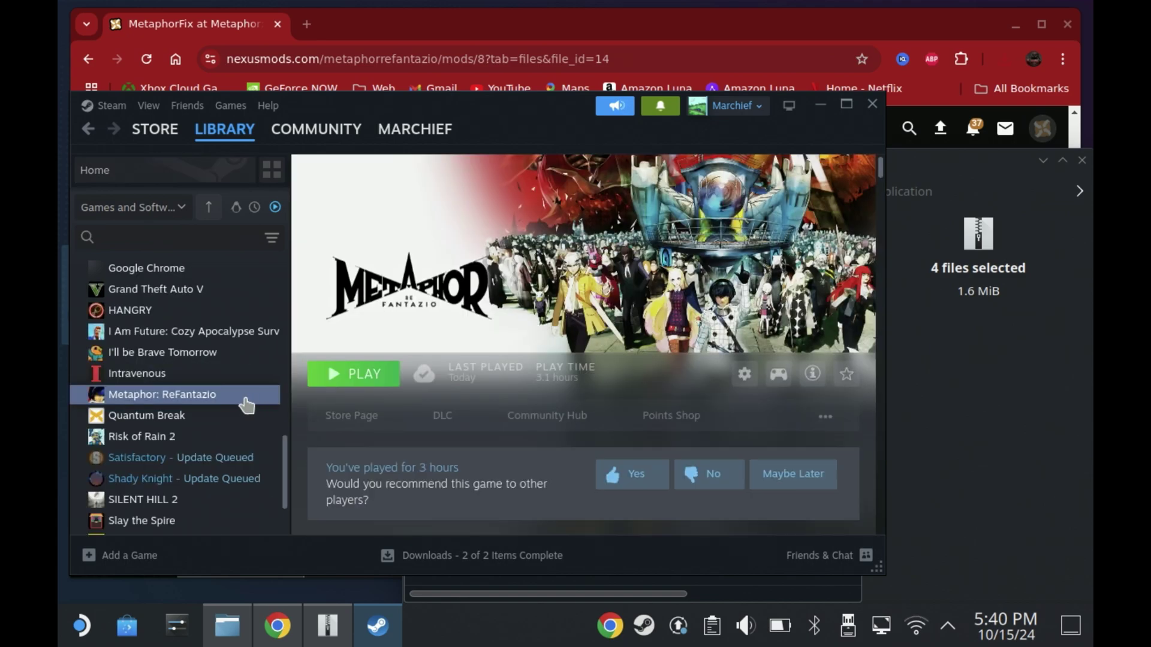
pyautogui.click(744, 374)
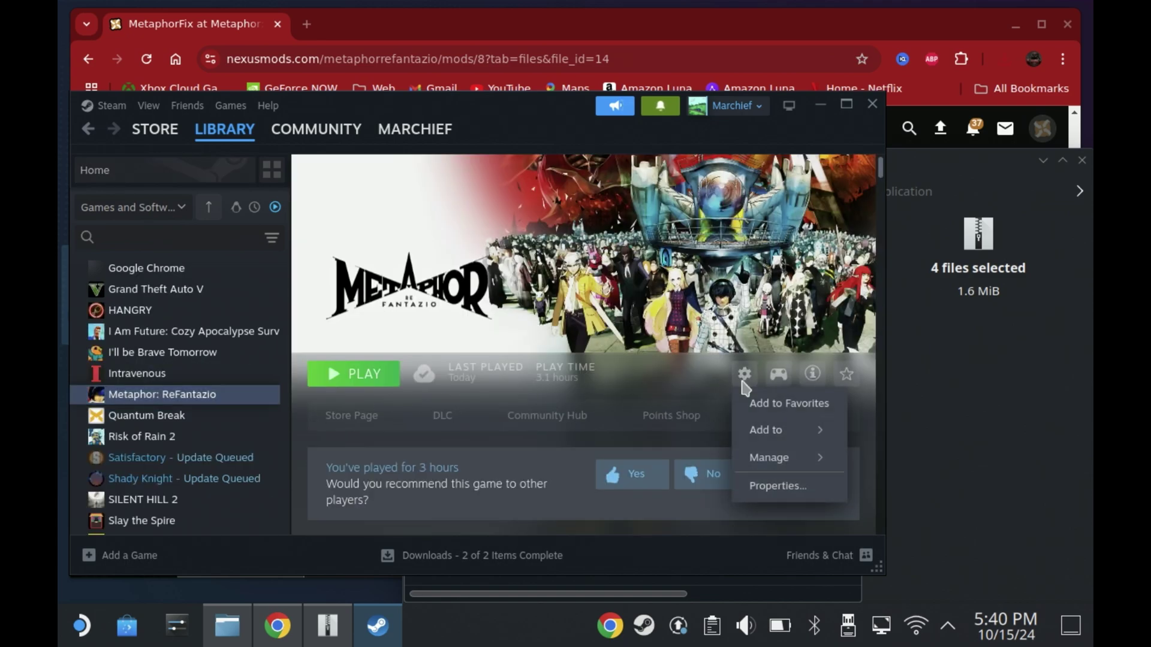
pyautogui.moveTo(809, 459)
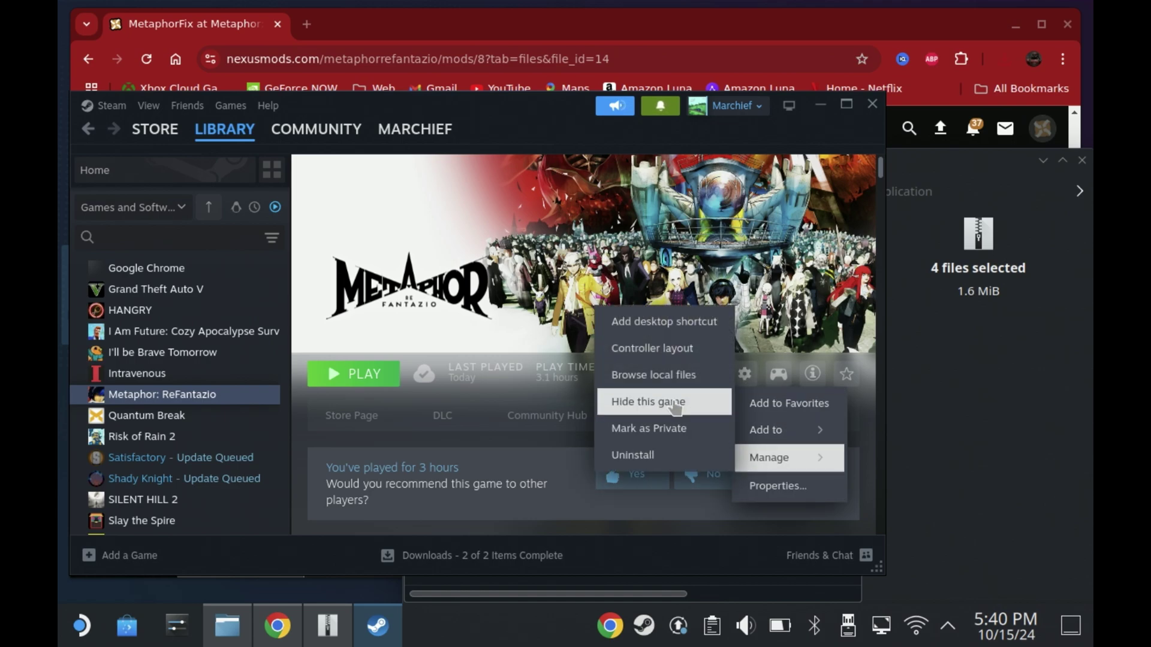
pyautogui.click(672, 376)
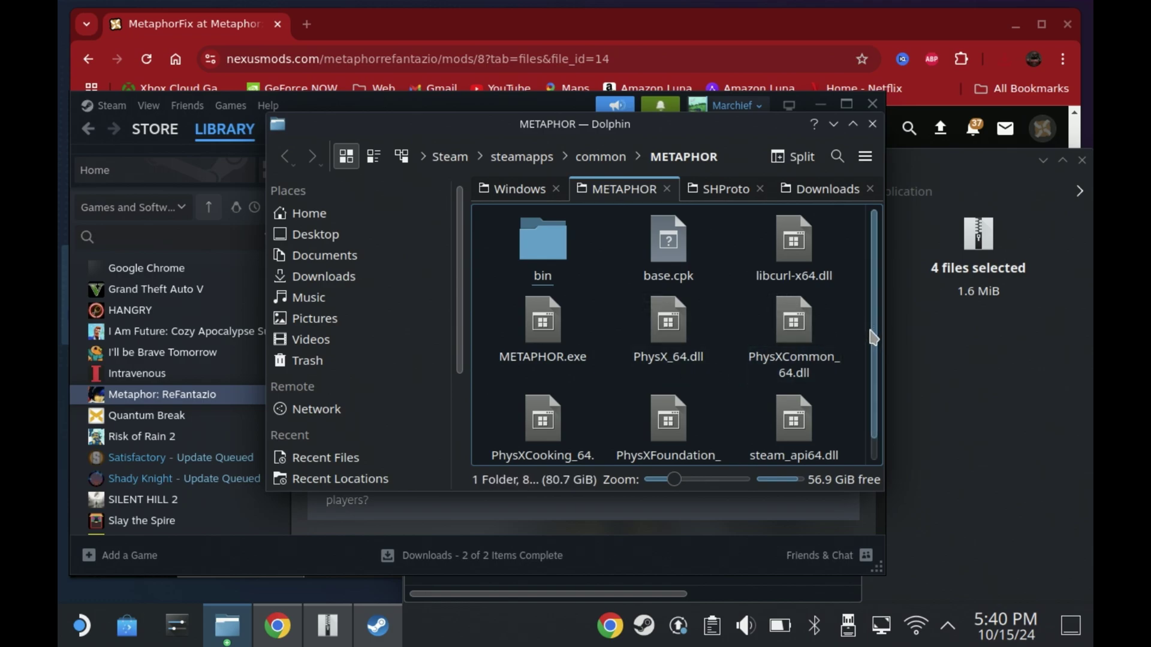
pyautogui.scroll(-1, 875, 359)
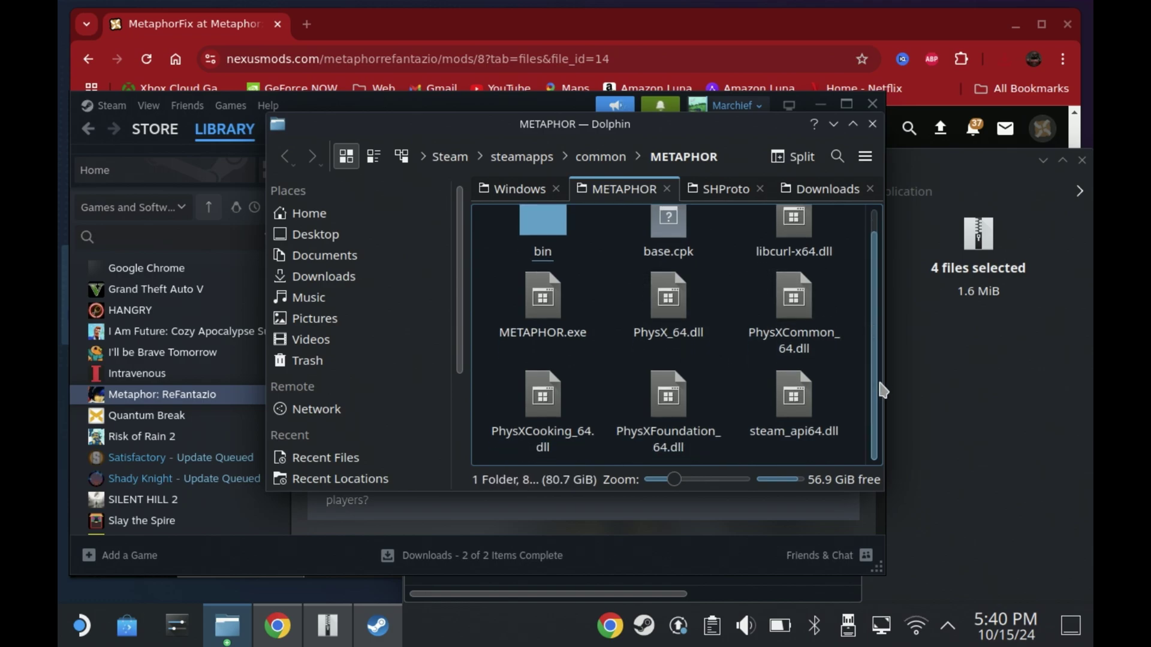
# Minimize Steam and copy the four selected MetaphorFix files from the archive into the METAPHOR game folder
pyautogui.click(513, 531)
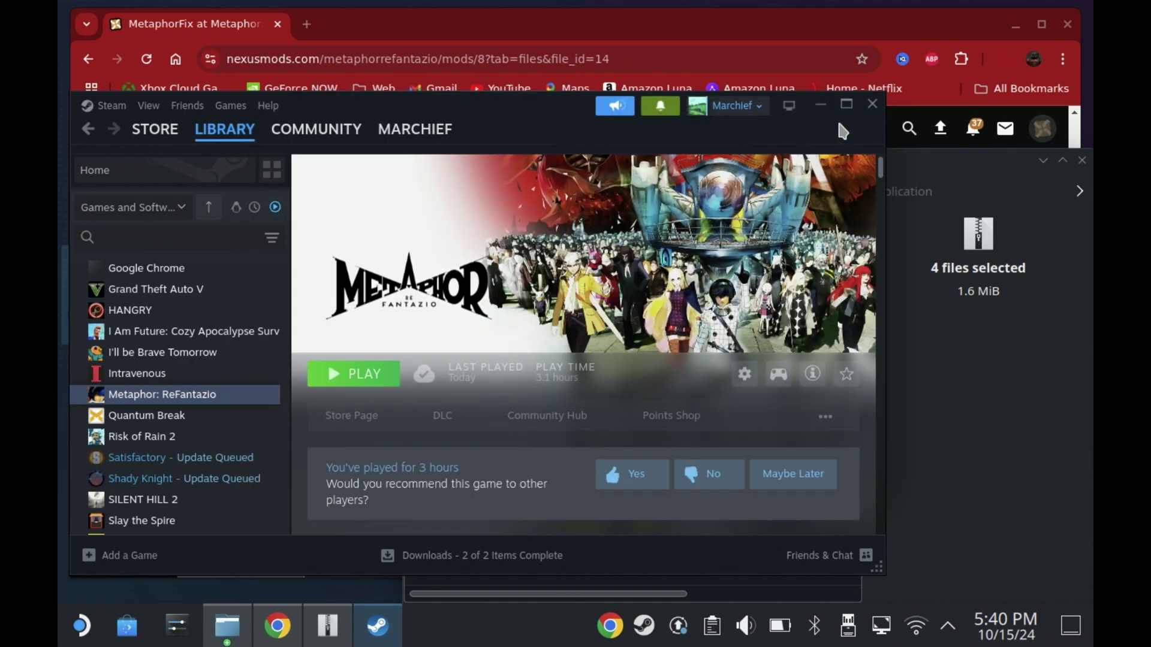
pyautogui.click(821, 104)
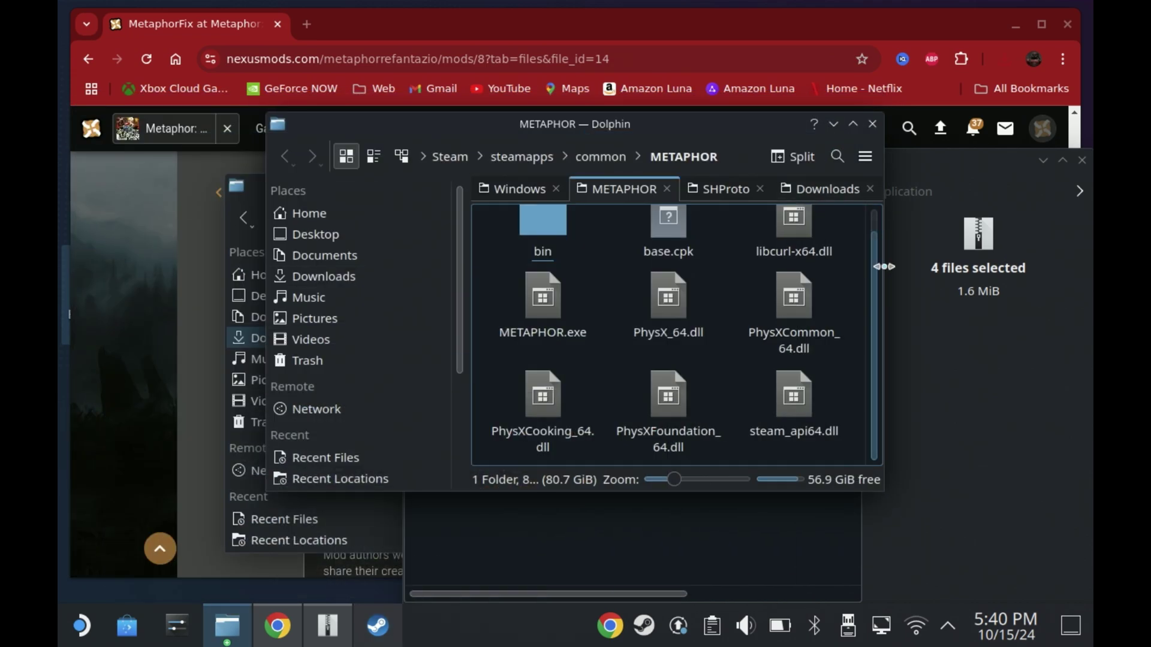
pyautogui.click(912, 379)
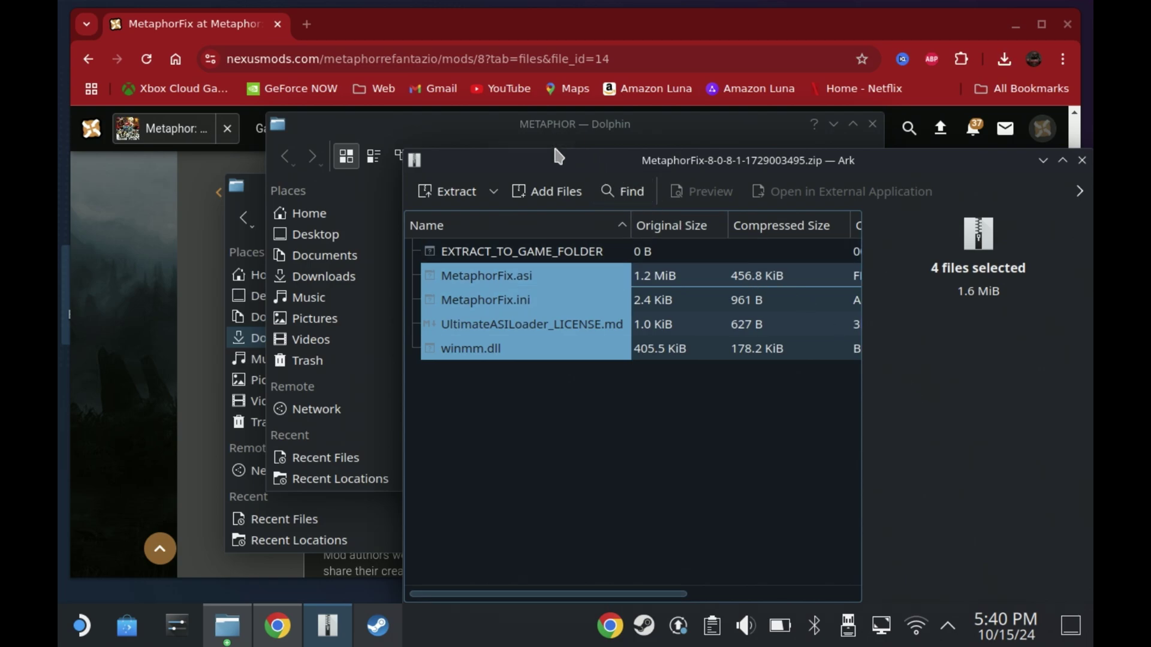
pyautogui.moveTo(557, 174); pyautogui.dragTo(890, 215)
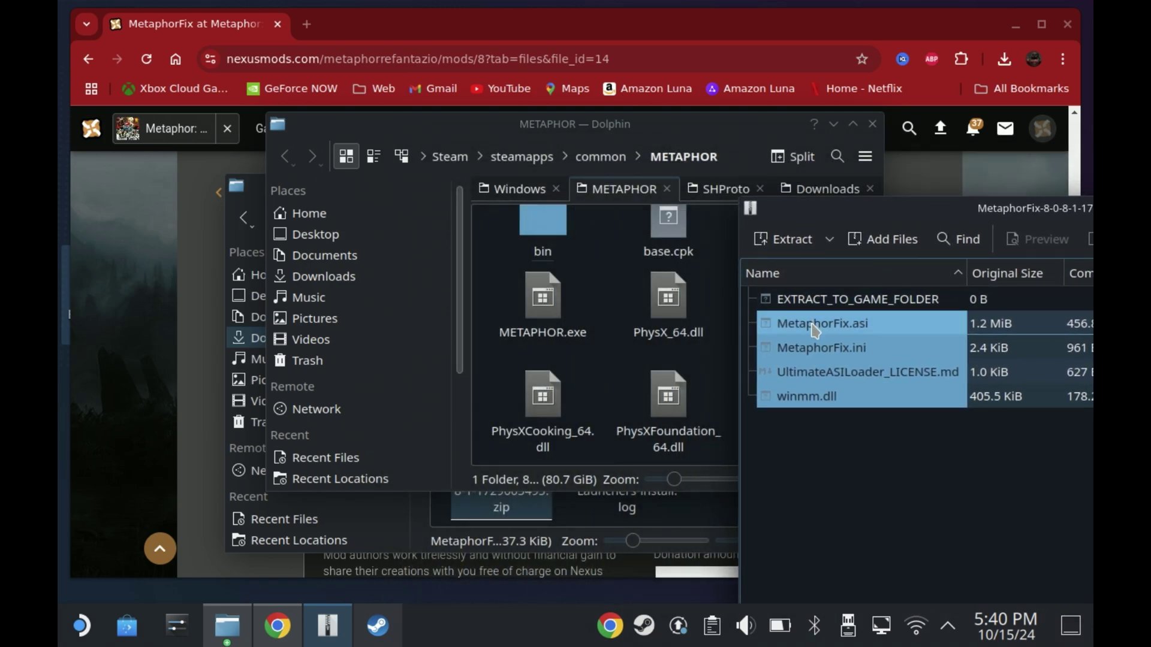
pyautogui.moveTo(818, 324); pyautogui.dragTo(614, 379)
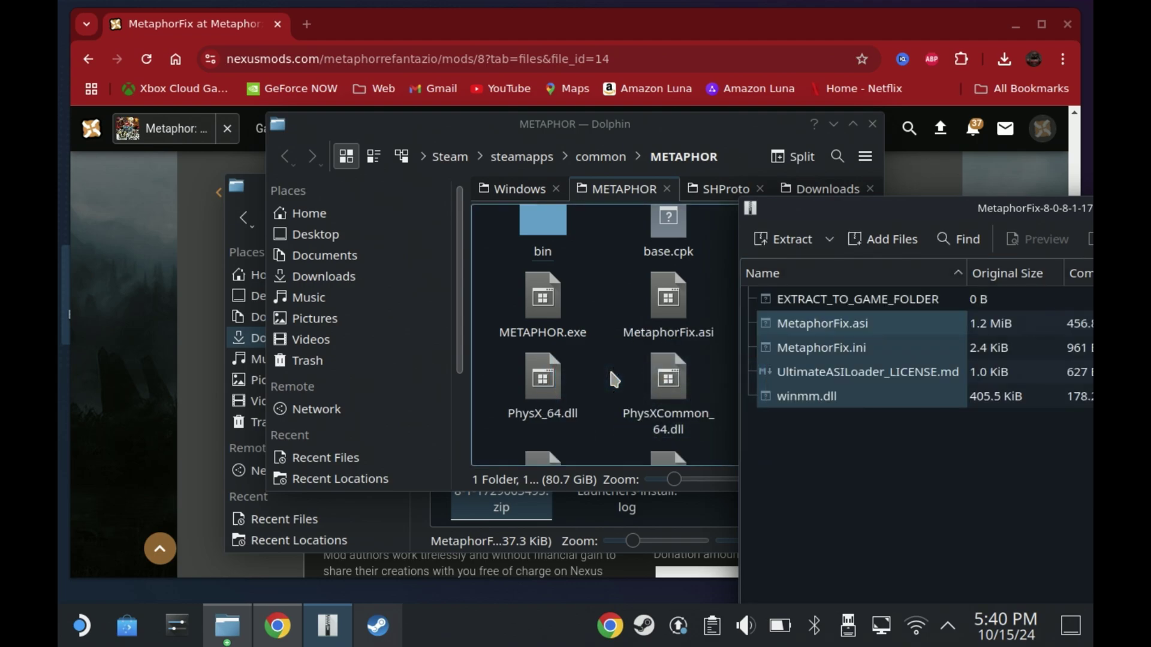
pyautogui.click(611, 373)
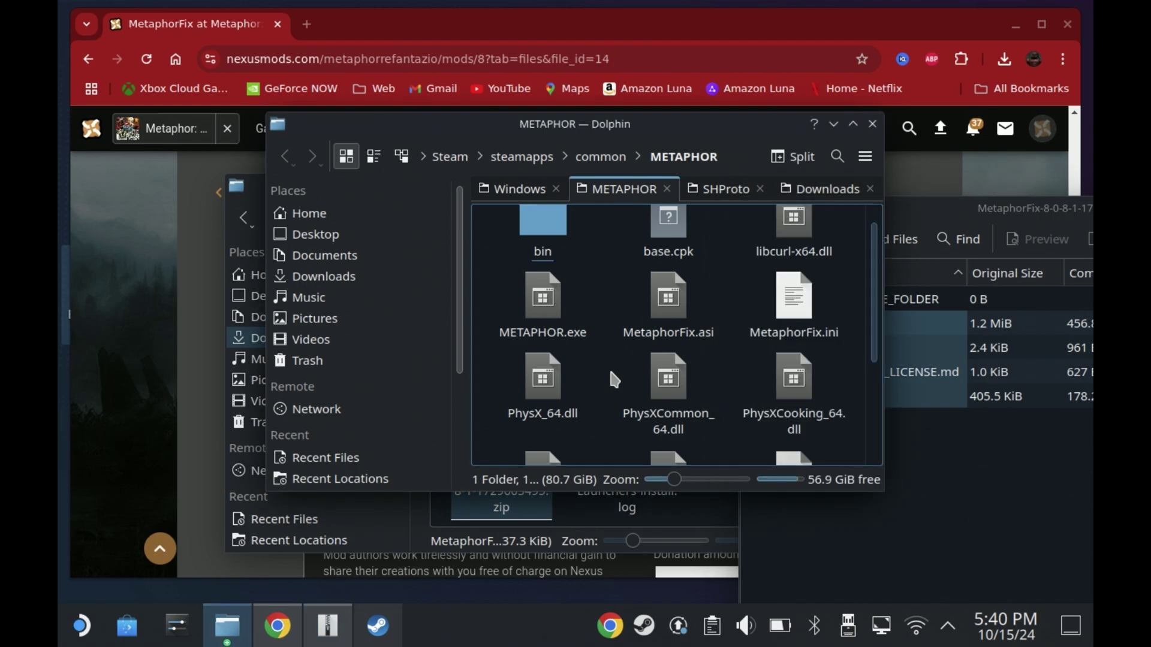
# Open MetaphorFix.ini from the game folder in Kate and set SkipMovie to true under Intro Skip
pyautogui.doubleClick(794, 327)
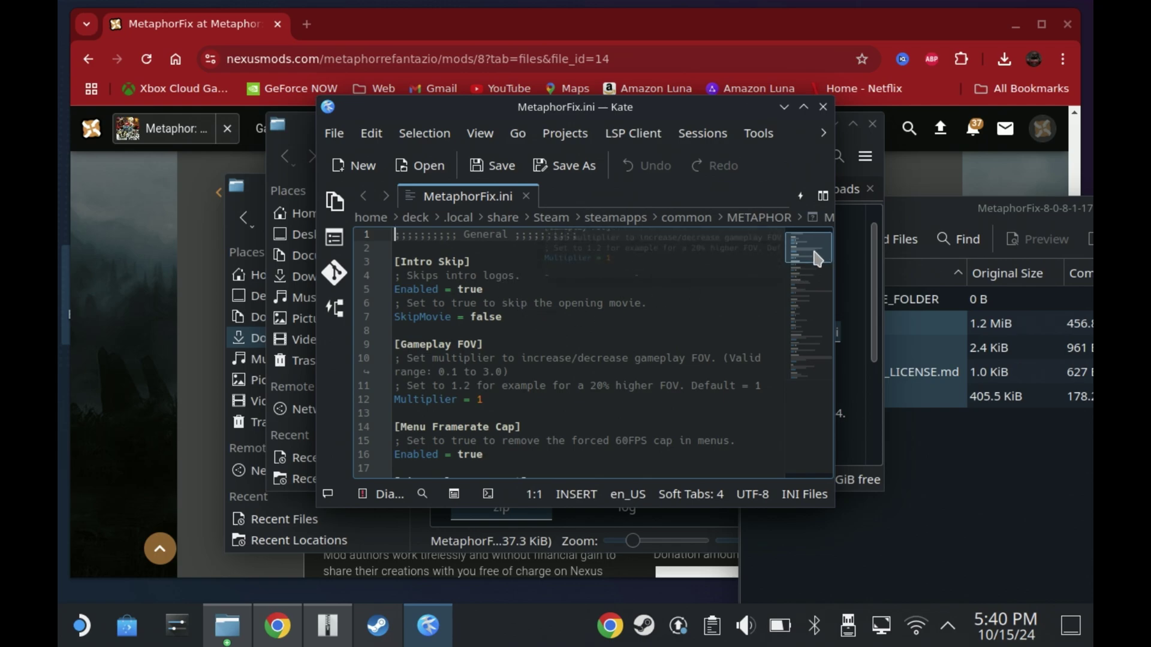
pyautogui.press('Down')
pyautogui.press('Down')
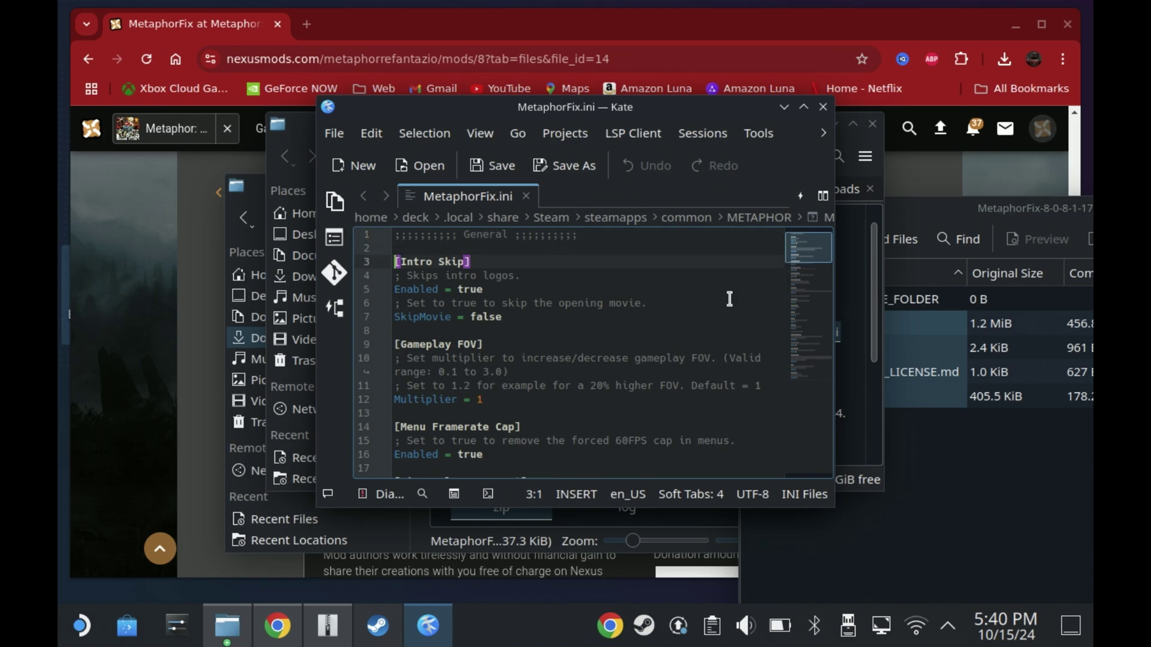
pyautogui.press('Down')
pyautogui.press('Down')
pyautogui.press('Down')
pyautogui.press('Down')
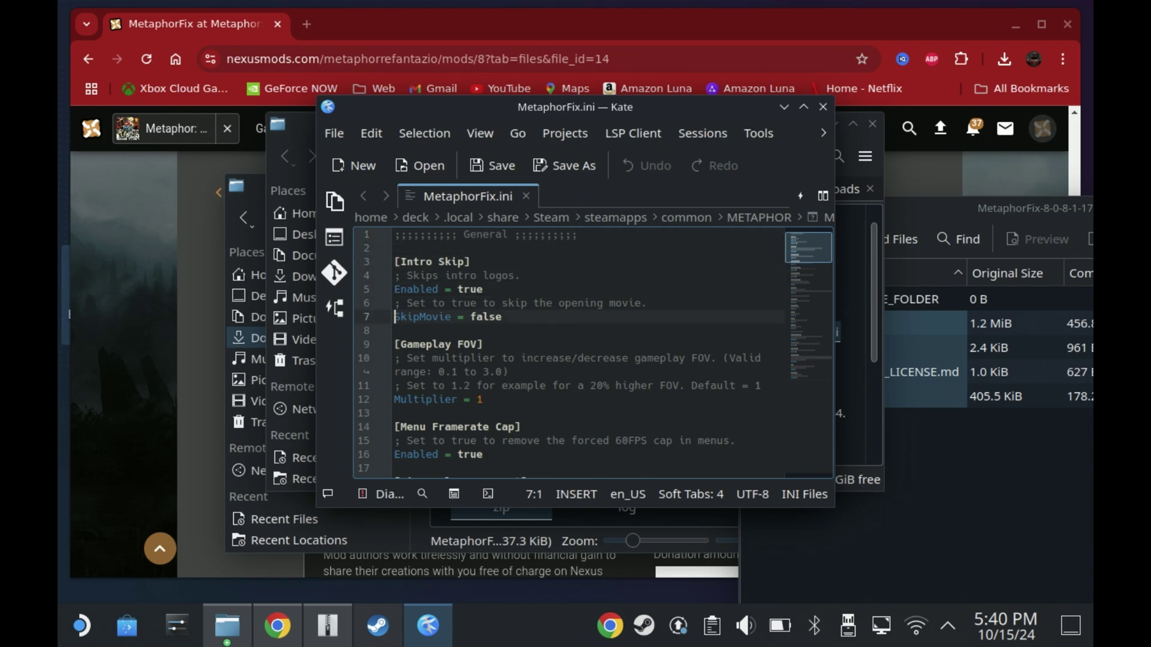
pyautogui.doubleClick(483, 316)
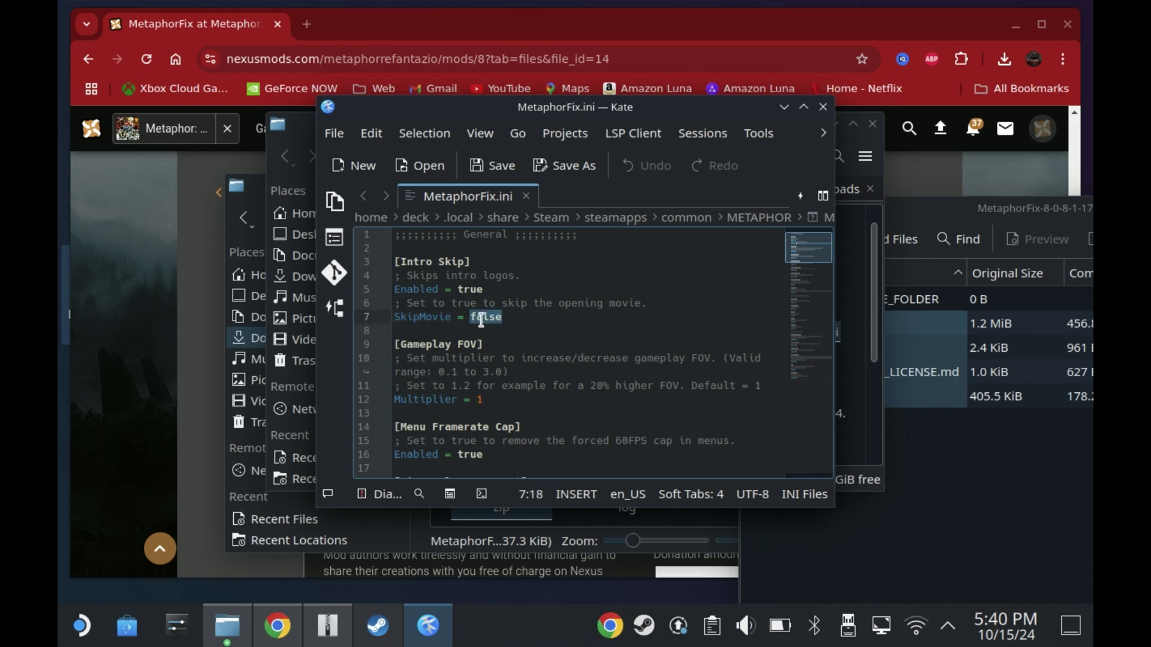
pyautogui.press('super+x')
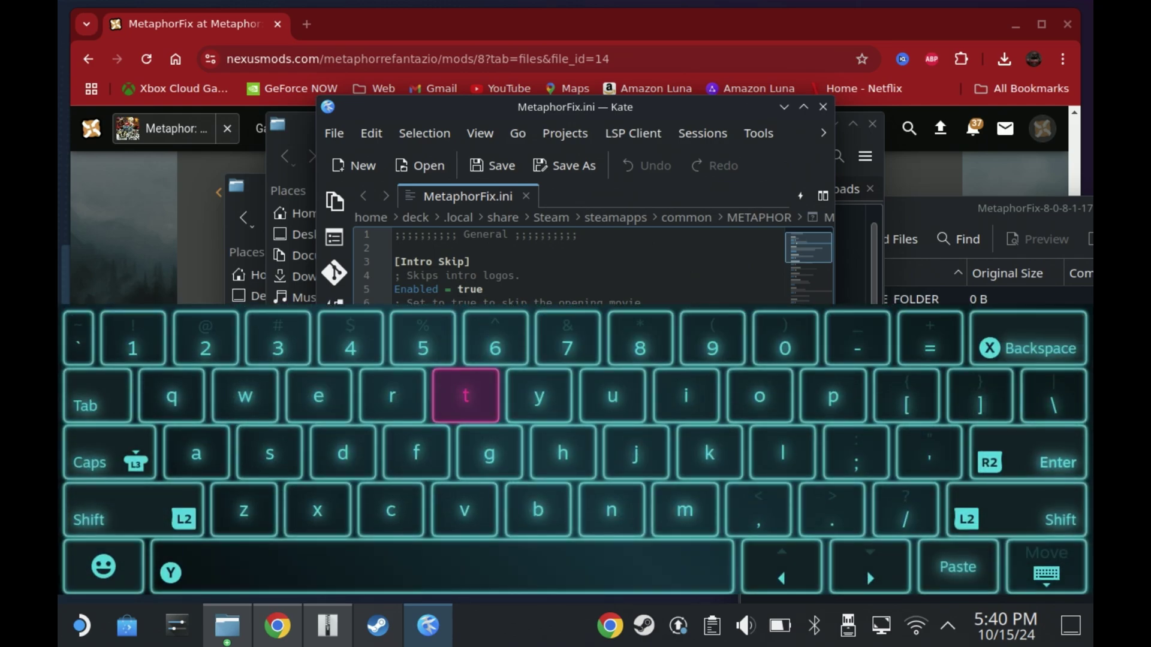
pyautogui.write('tr')
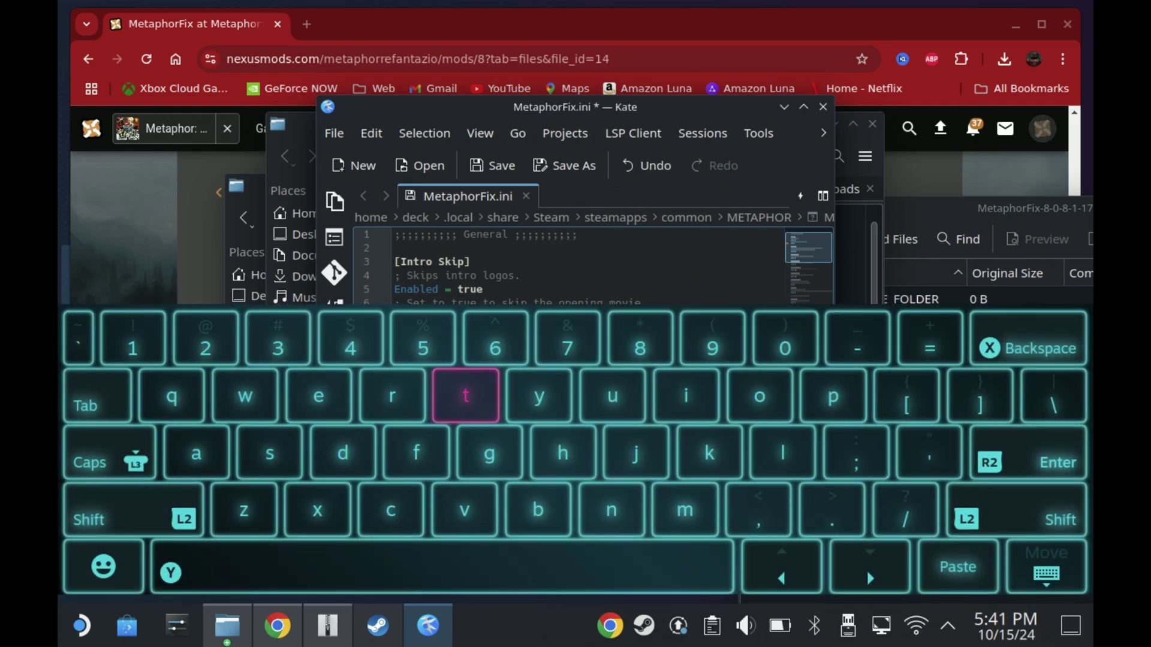
pyautogui.write('ue')
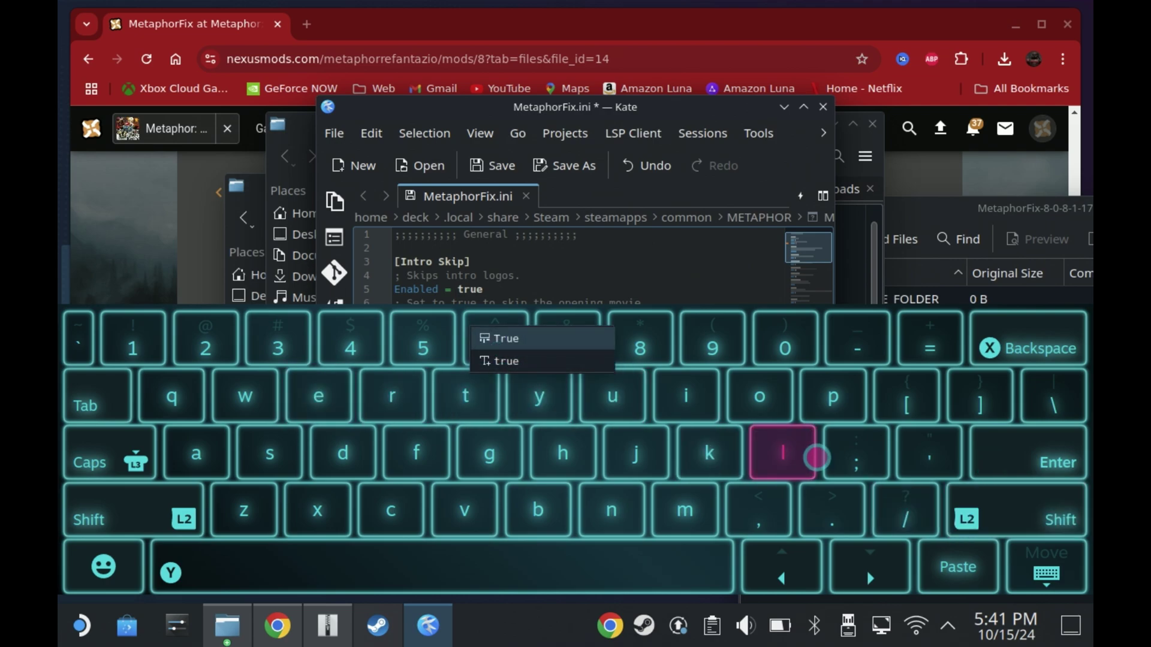
pyautogui.click(1040, 567)
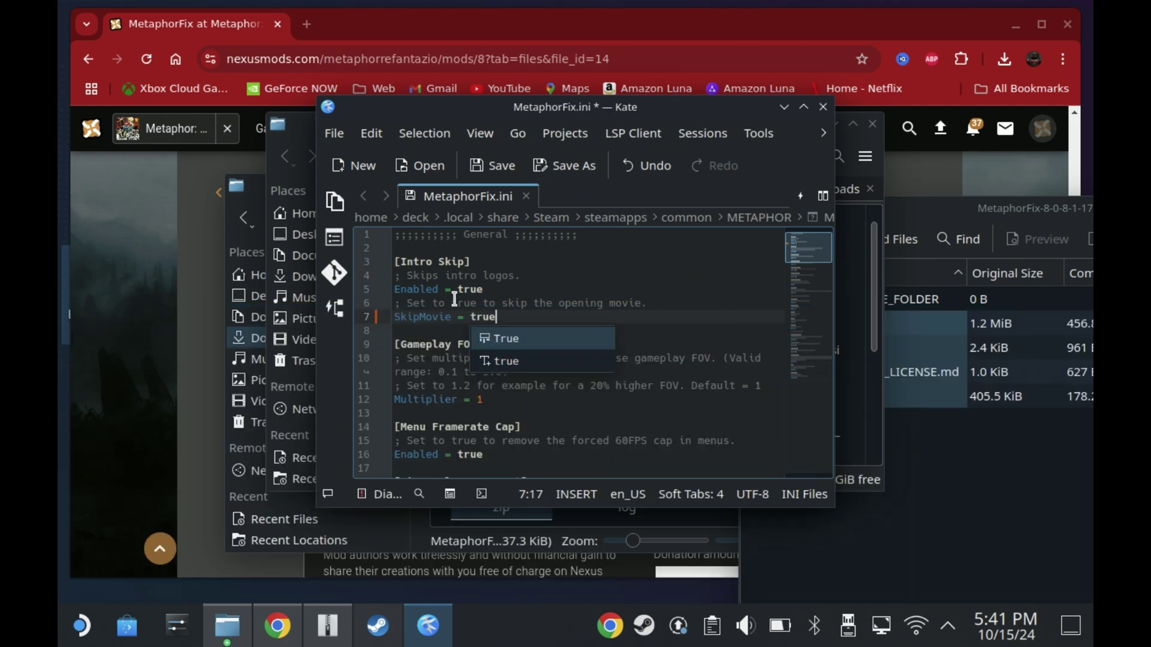
# Review the remaining MetaphorFix.ini settings, from Gameplay FOV through the Ultrawide/Narrower Fixes to the Graphics options such as Disable Dash Blur
pyautogui.press('Down')
pyautogui.press('Down')
pyautogui.press('Down')
pyautogui.press('Down')
pyautogui.press('Down')
pyautogui.press('Down')
pyautogui.press('Down')
pyautogui.press('Down')
pyautogui.press('Down')
pyautogui.press('Down')
pyautogui.press('Down')
pyautogui.press('Down')
pyautogui.press('Down')
pyautogui.press('Down')
pyautogui.press('Down')
pyautogui.press('Down')
pyautogui.press('Down')
pyautogui.press('Down')
pyautogui.press('Down')
pyautogui.press('Down')
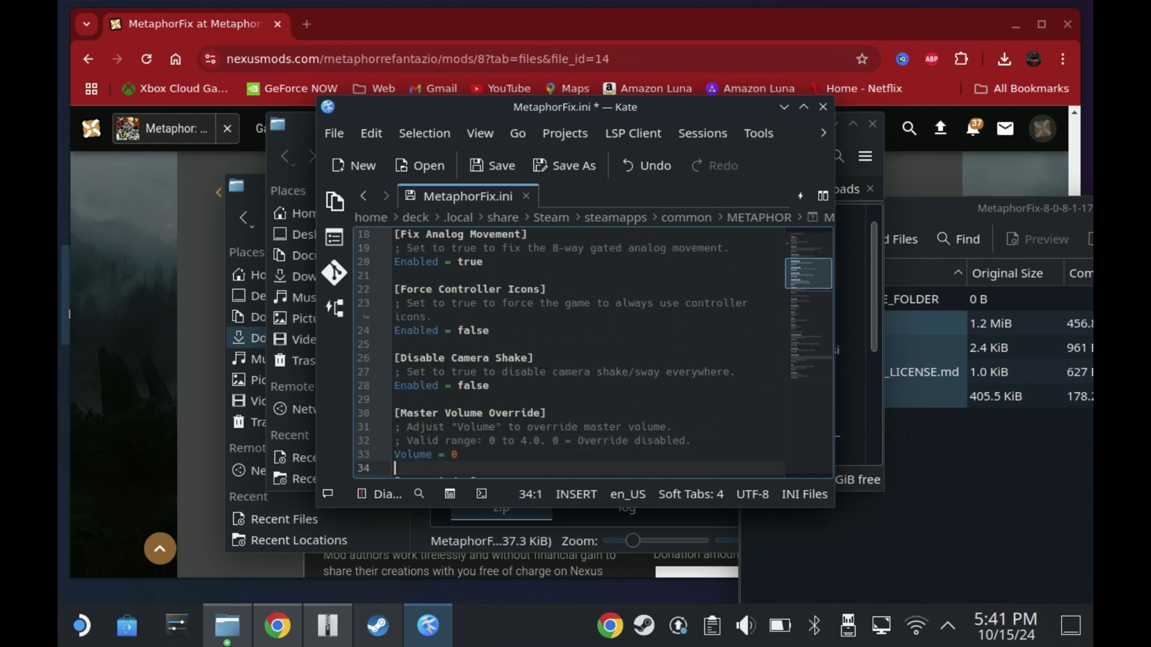
pyautogui.press('Down')
pyautogui.press('Down')
pyautogui.press('Down')
pyautogui.press('Down')
pyautogui.press('Down')
pyautogui.press('Down')
pyautogui.press('Down')
pyautogui.press('Down')
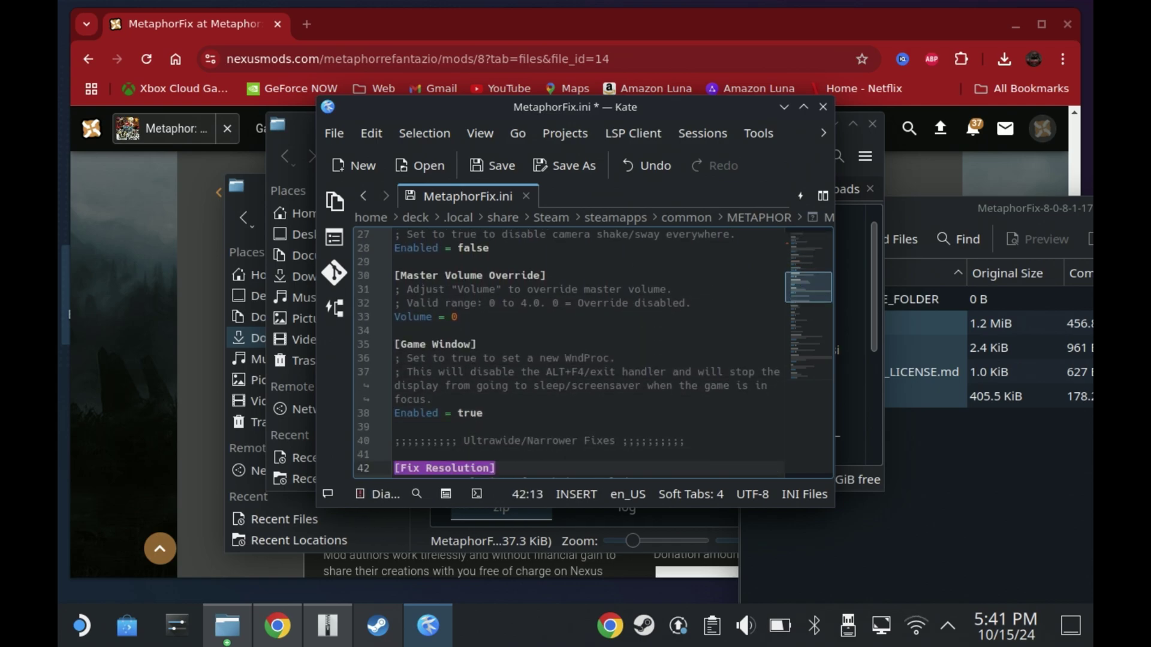
pyautogui.press('Down')
pyautogui.press('Down')
pyautogui.press('Down')
pyautogui.press('Down')
pyautogui.press('Down')
pyautogui.press('Down')
pyautogui.press('Down')
pyautogui.press('Down')
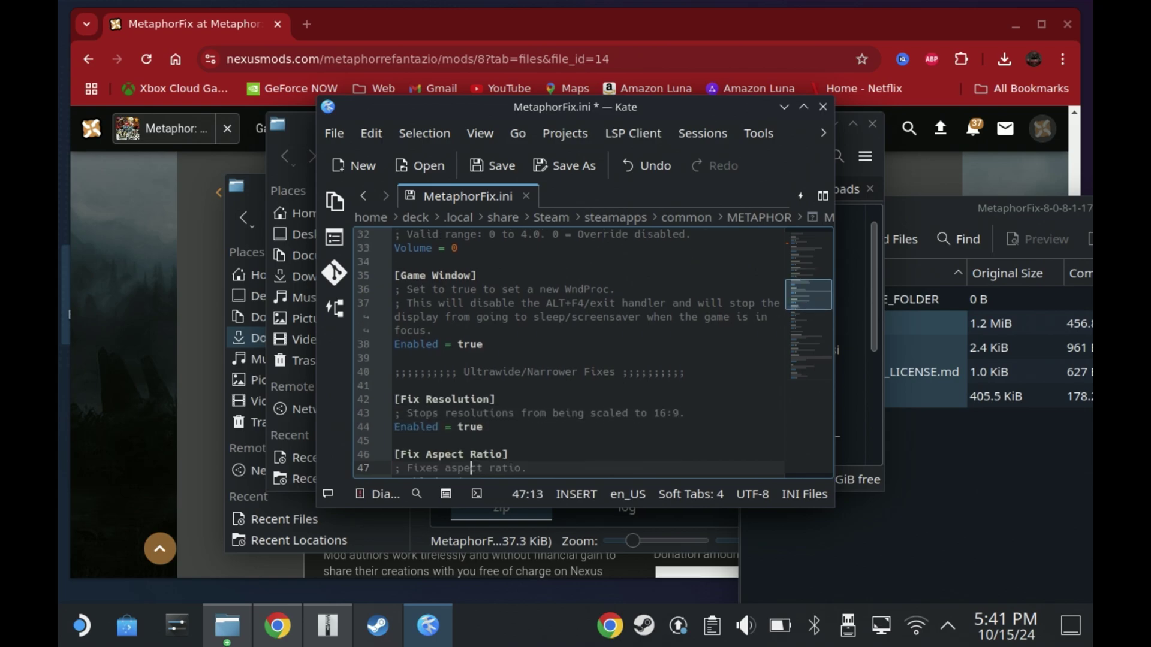
pyautogui.press('Down')
pyautogui.press('Down')
pyautogui.press('Down')
pyautogui.press('Down')
pyautogui.press('Down')
pyautogui.press('Down')
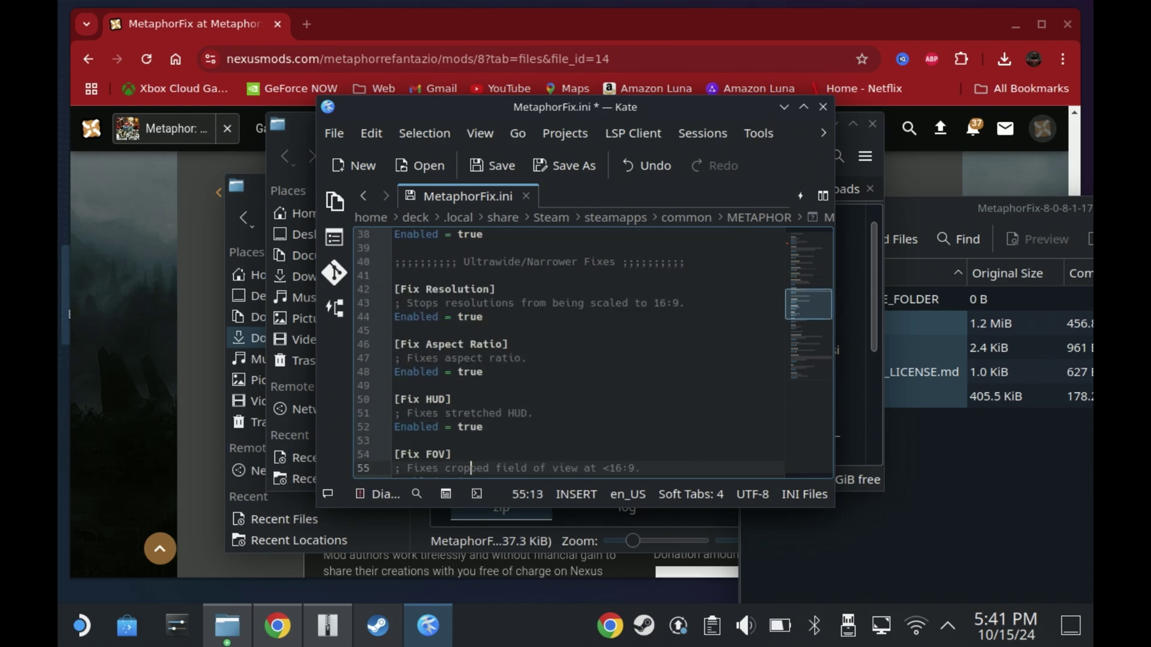
pyautogui.press('Down')
pyautogui.press('Down')
pyautogui.press('Down')
pyautogui.press('Down')
pyautogui.press('Down')
pyautogui.press('Down')
pyautogui.press('Down')
pyautogui.press('Down')
pyautogui.press('Down')
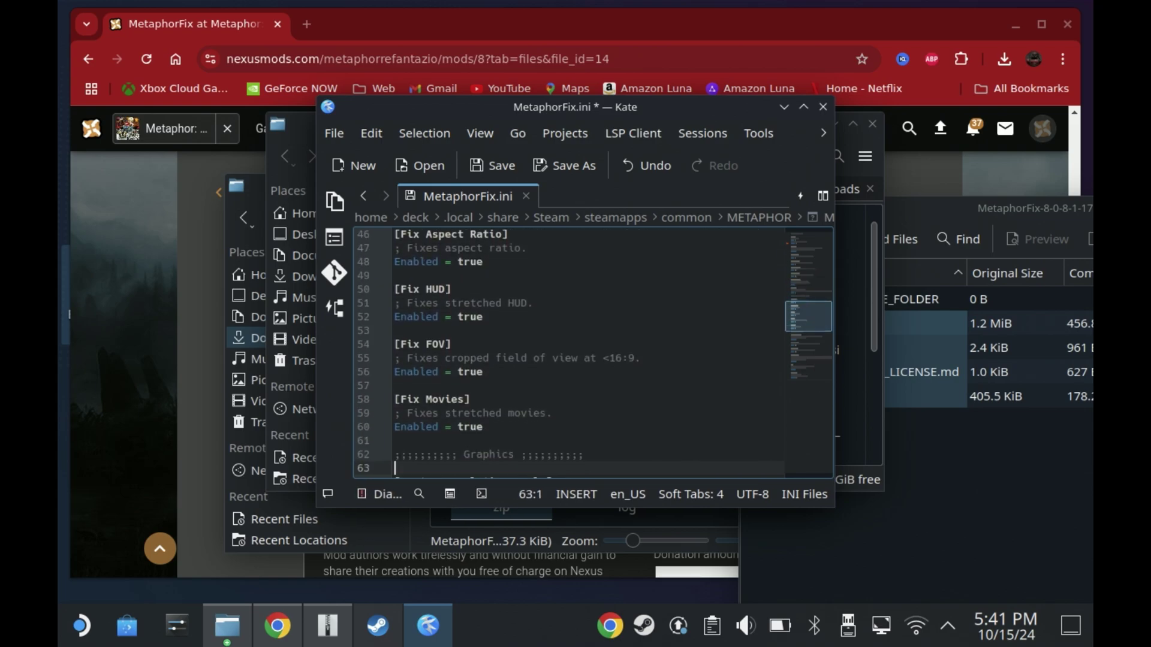
pyautogui.press('Down')
pyautogui.press('Down')
pyautogui.press('Down')
pyautogui.press('Down')
pyautogui.press('Down')
pyautogui.press('Down')
pyautogui.press('Down')
pyautogui.press('Down')
pyautogui.press('Down')
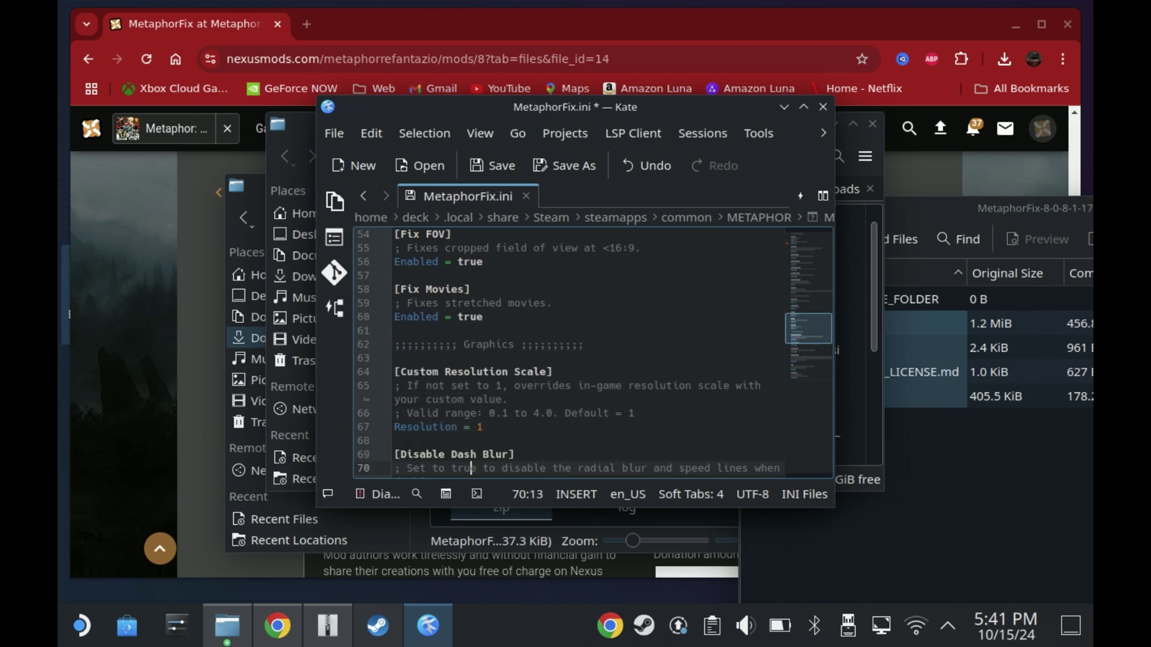
pyautogui.press('Down')
pyautogui.press('Down')
pyautogui.press('Down')
pyautogui.press('Down')
pyautogui.press('Down')
pyautogui.press('Down')
pyautogui.press('Down')
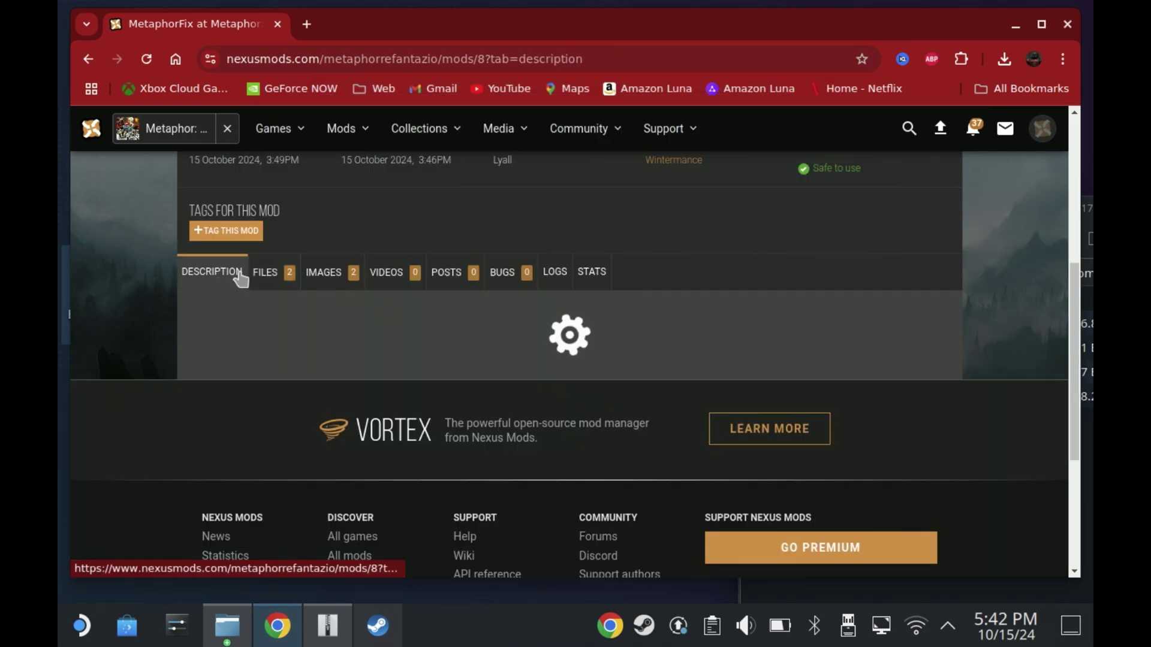
# Copy the launch command WINEDLLOVERRIDES="winmm=n,b" %command% from the Steam Deck/Linux Additional Instructions in the mod's description
pyautogui.scroll(-5, 423, 304)
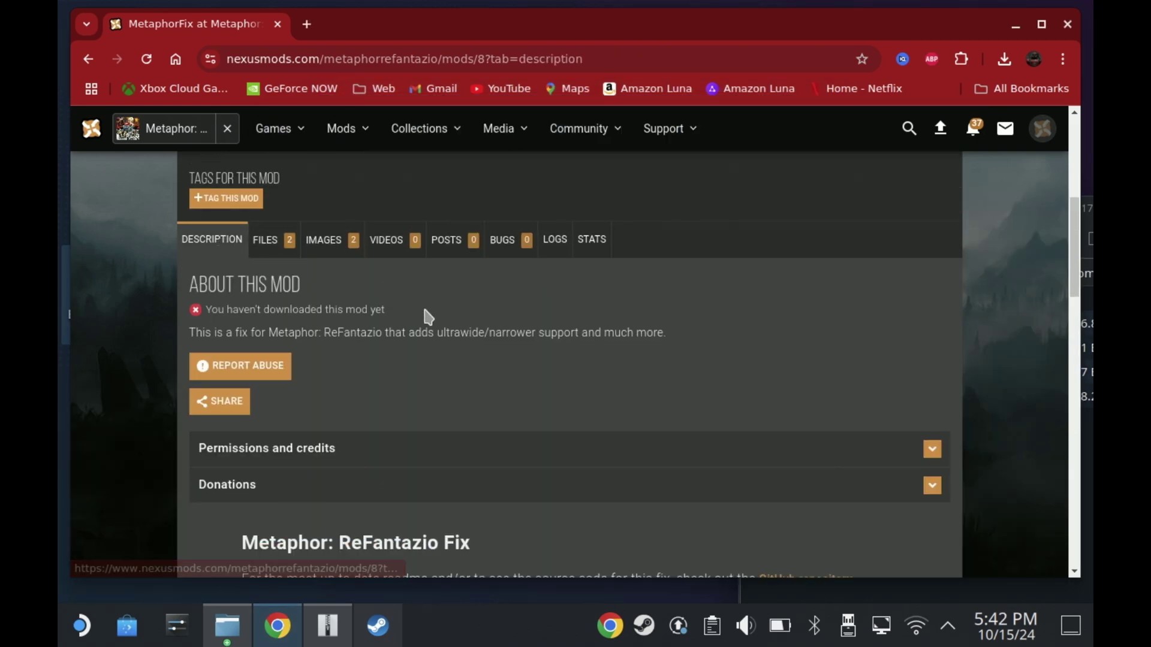
pyautogui.scroll(-10, 425, 309)
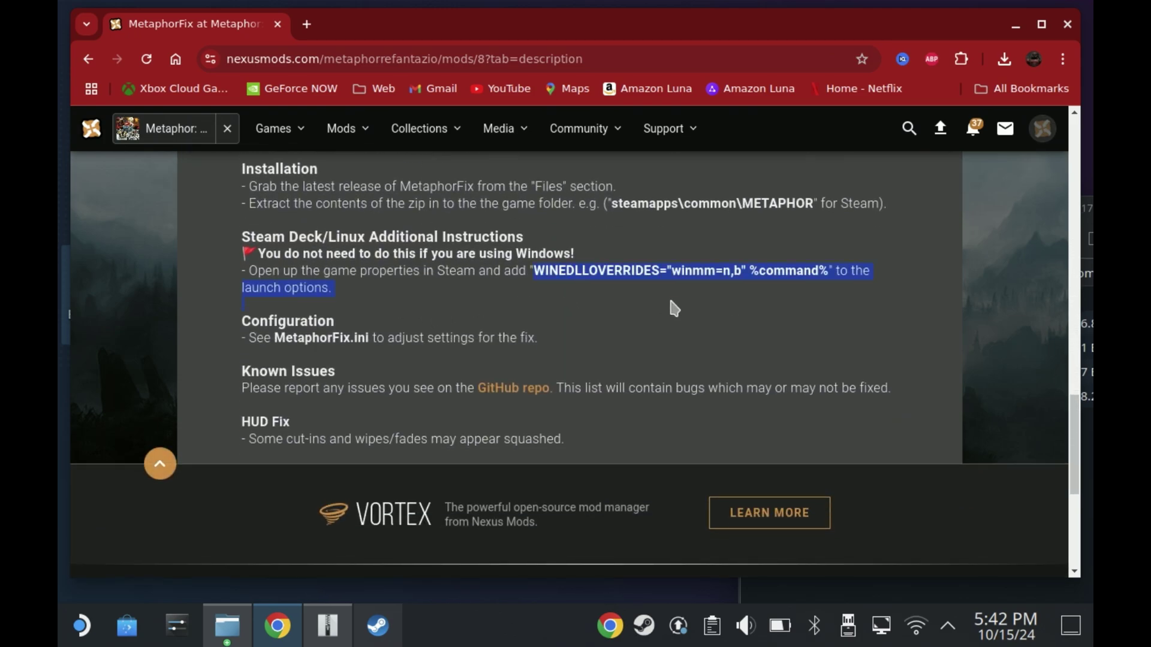
pyautogui.rightClick(827, 275)
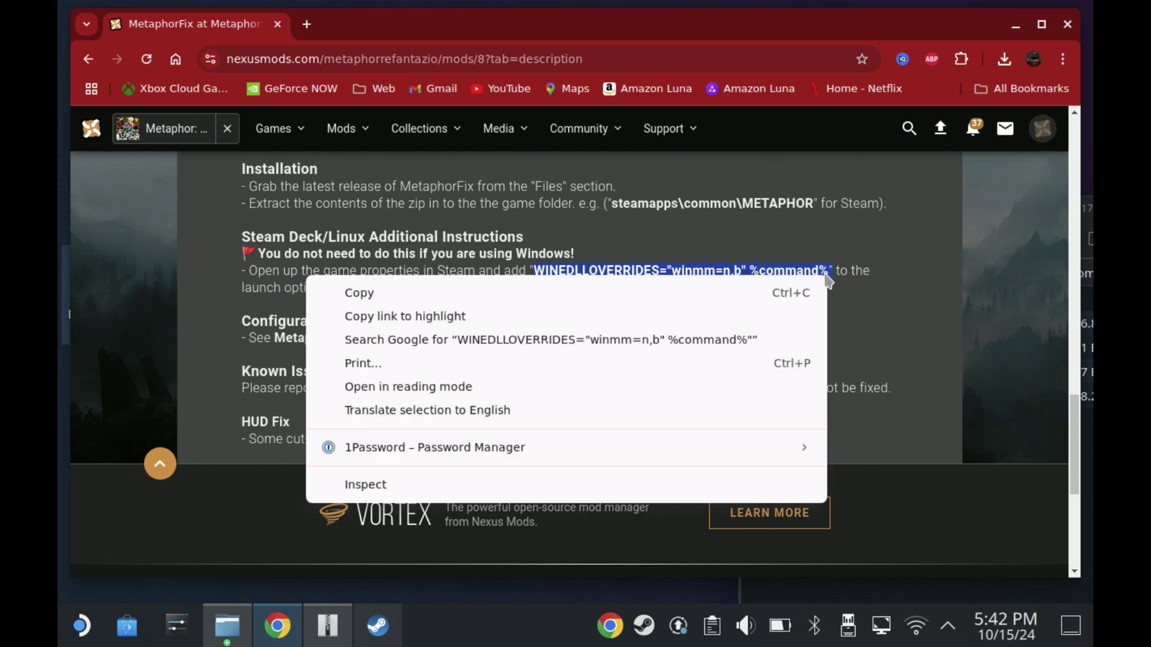
pyautogui.click(815, 270)
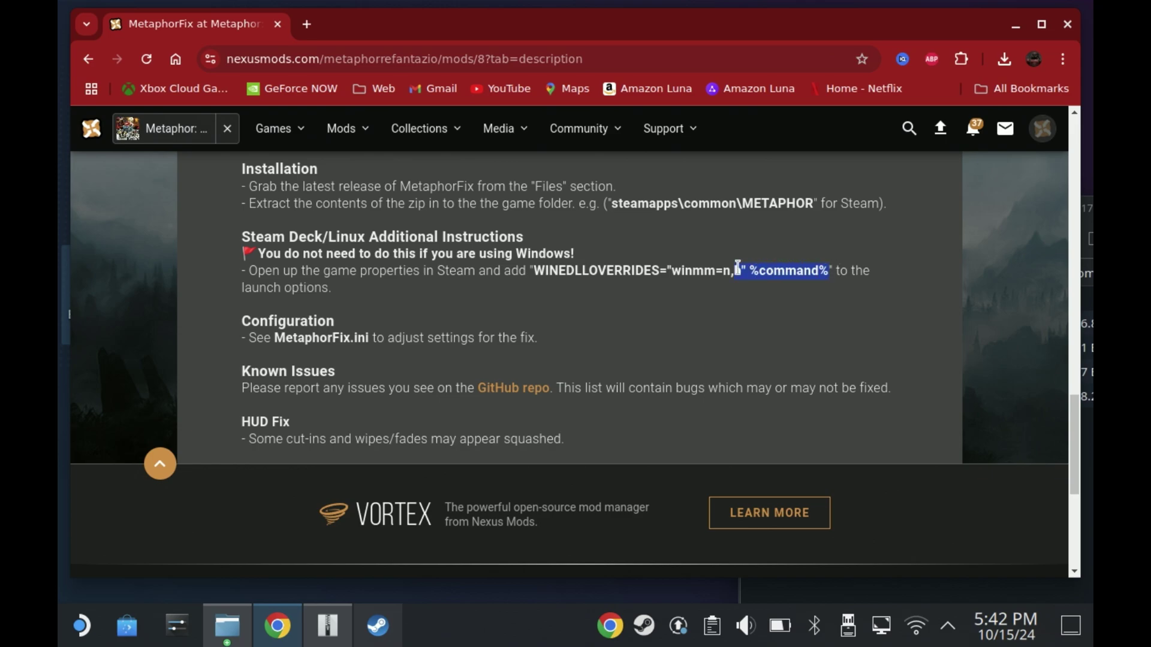
pyautogui.rightClick(536, 274)
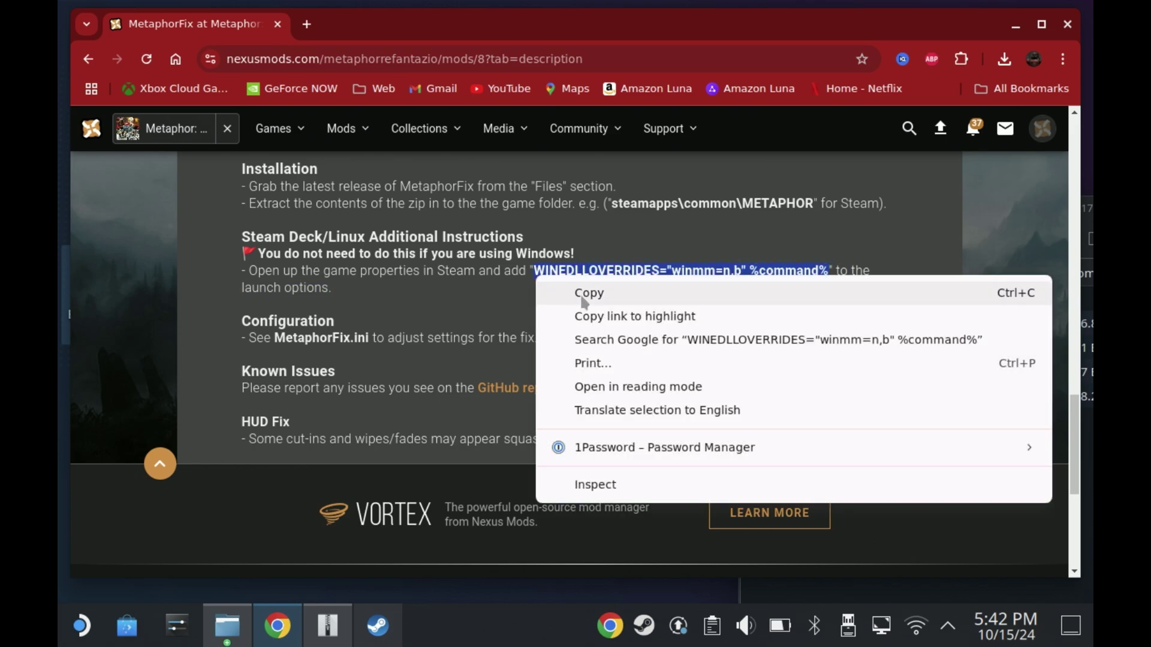
pyautogui.click(589, 294)
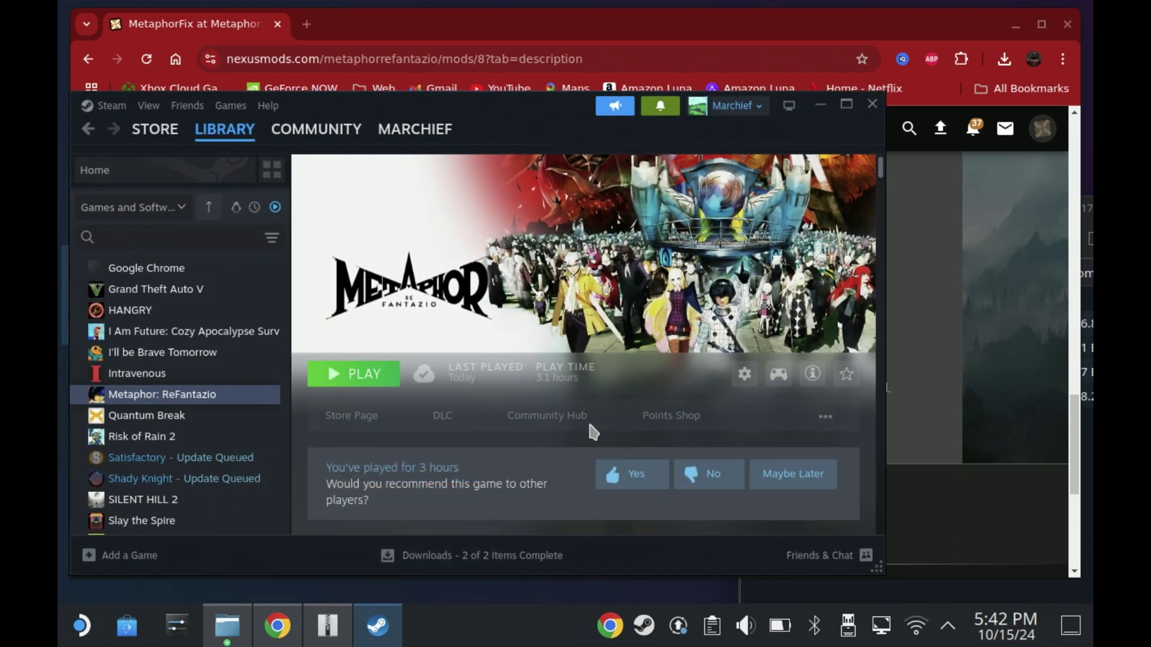
# In Steam, set Metaphor: ReFantazio's launch options to WINEDLLOVERRIDES="winmm=n,b" %command% and close the library window
pyautogui.click(744, 374)
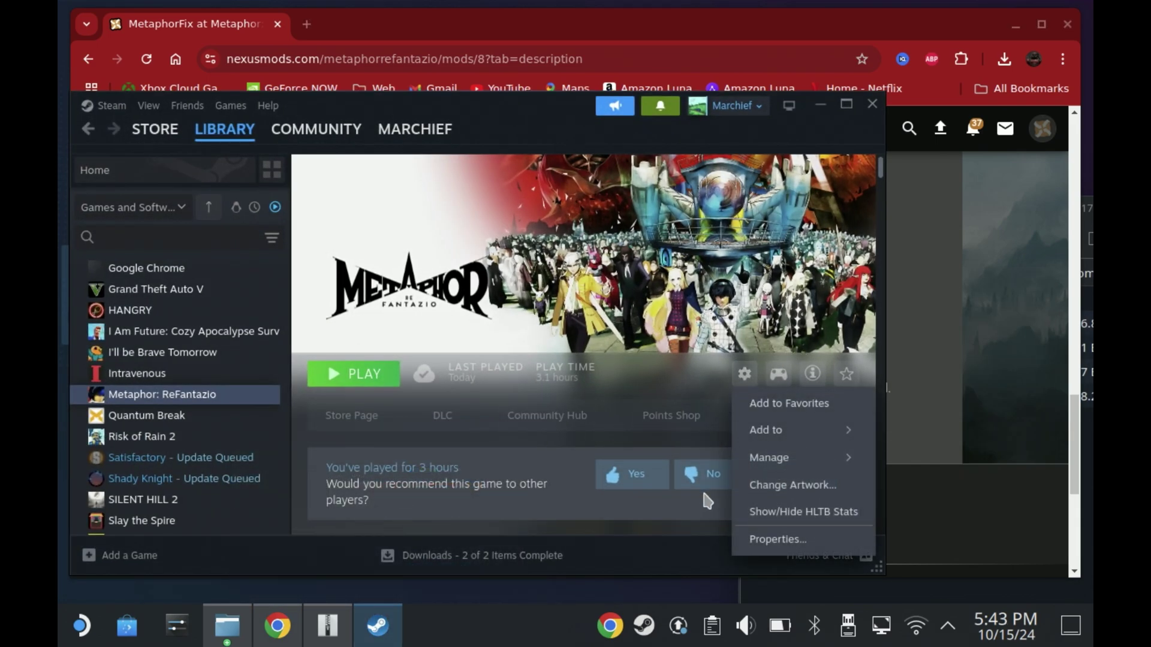
pyautogui.click(749, 540)
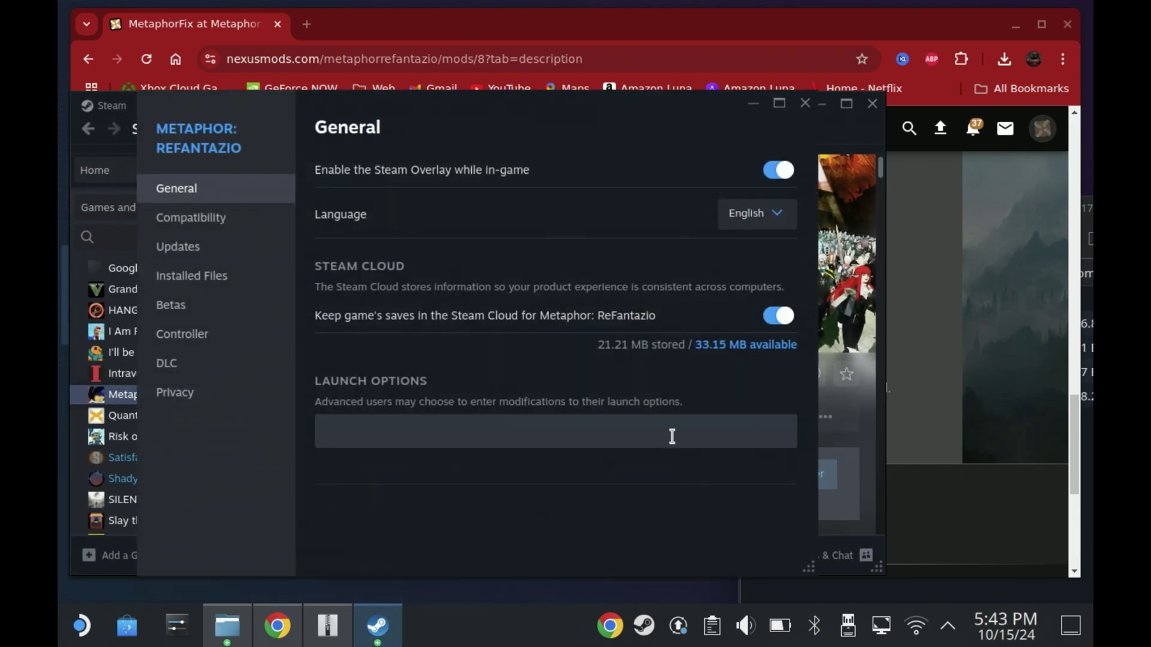
pyautogui.rightClick(607, 428)
pyautogui.click(579, 437)
pyautogui.rightClick(580, 437)
pyautogui.click(599, 458)
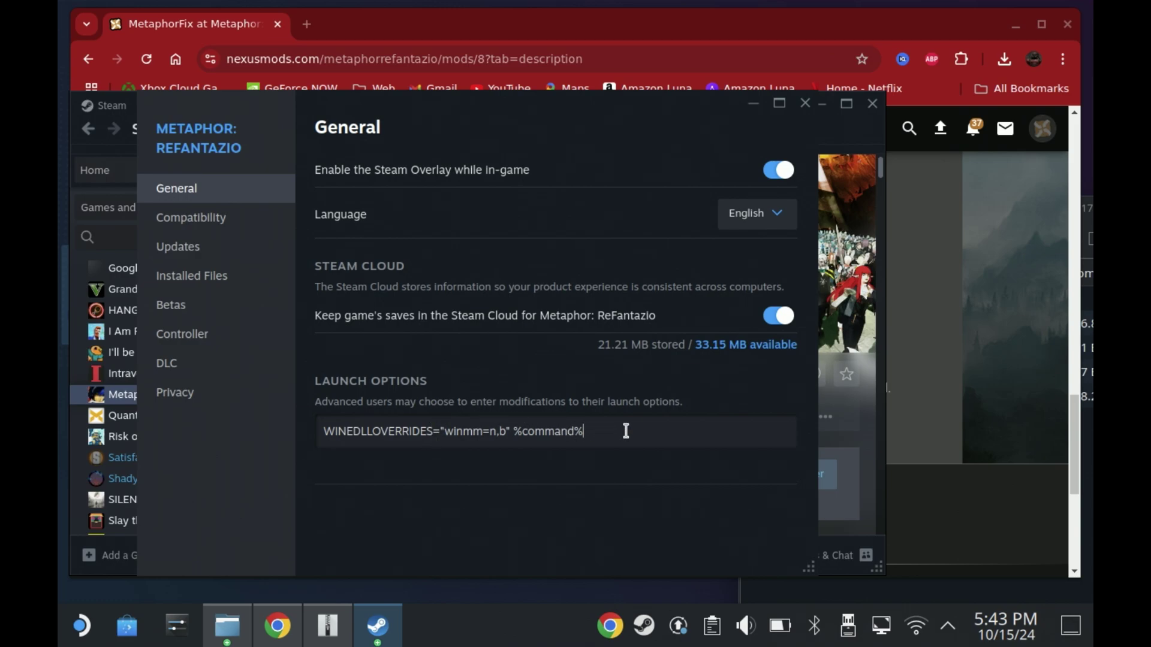
pyautogui.click(593, 378)
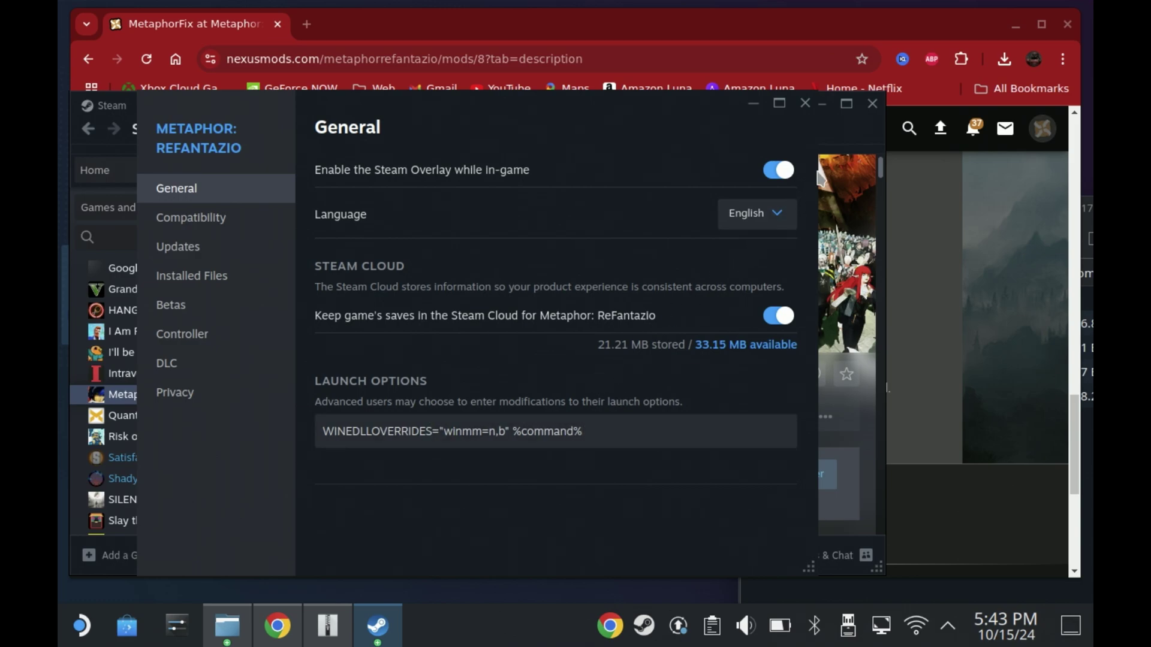
pyautogui.click(873, 104)
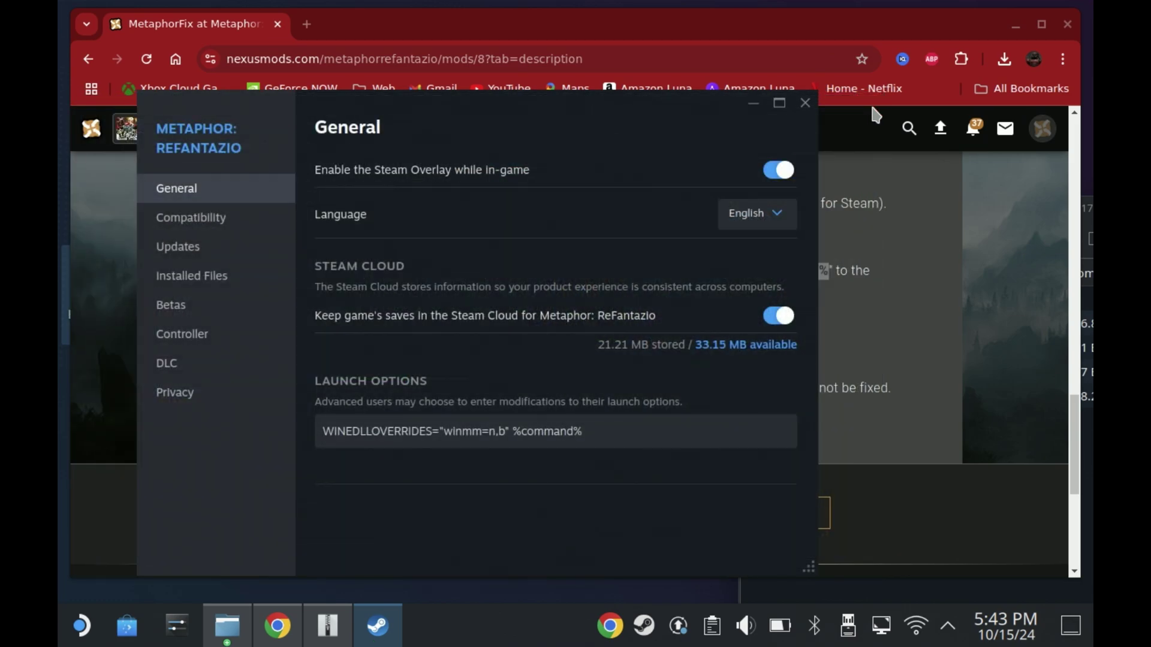
pyautogui.click(960, 168)
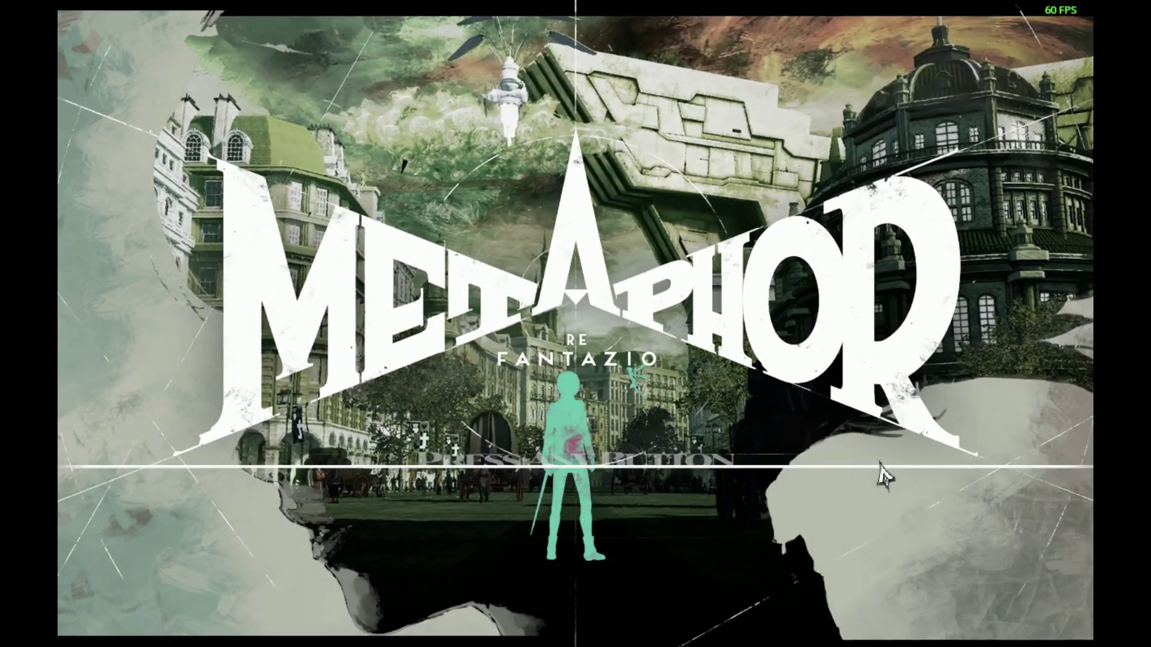
# Open the title menu of Metaphor: ReFantazio from the start screen, go through its entries and exit the game
pyautogui.press('Return')
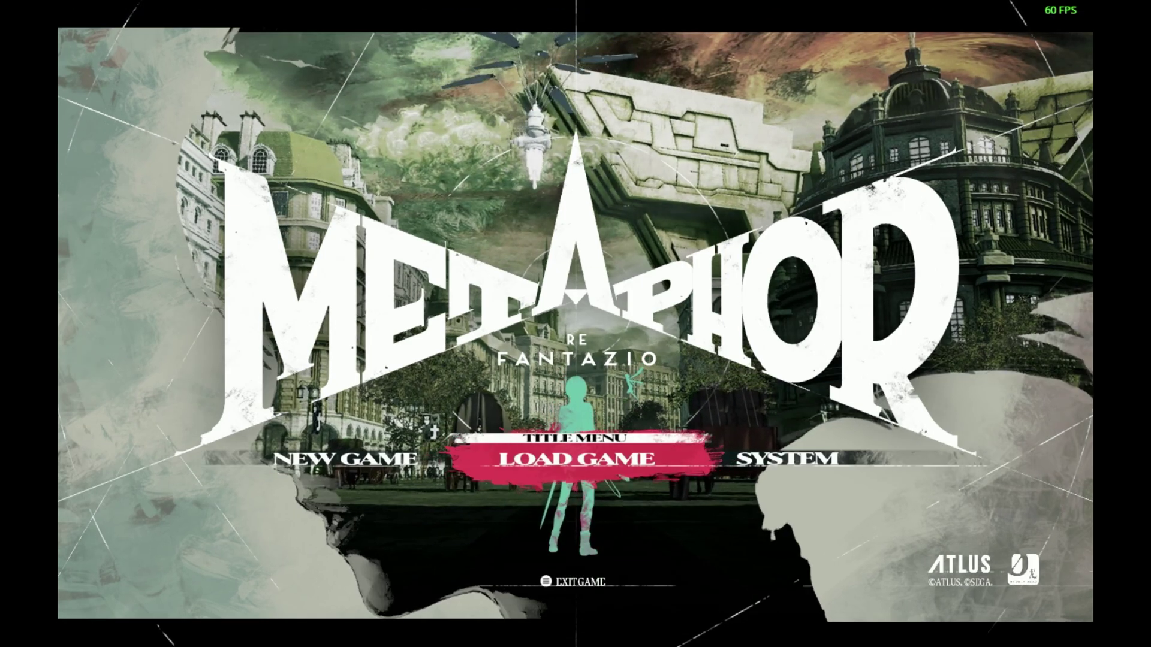
pyautogui.press('Right')
pyautogui.press('Right')
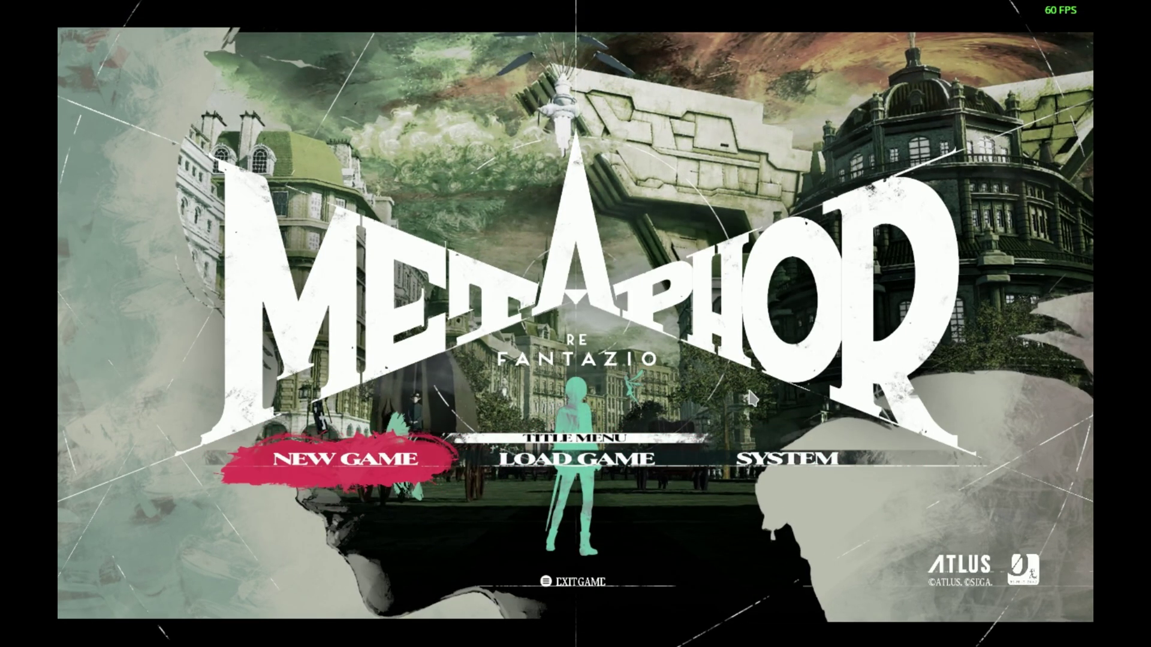
pyautogui.press('Escape')
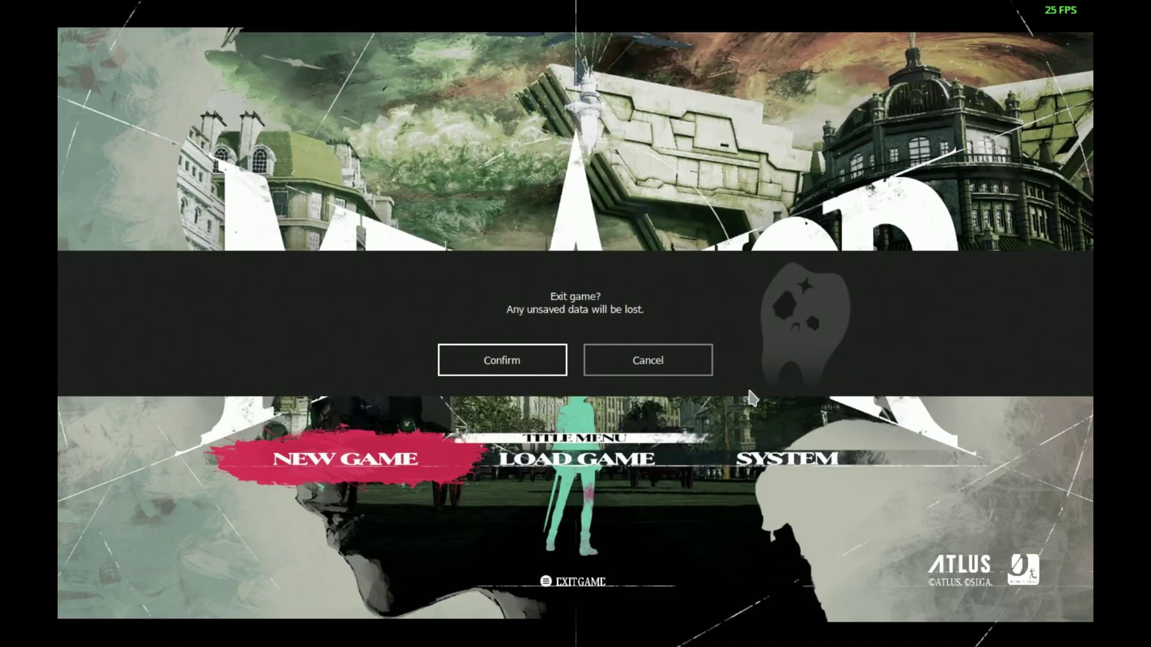
pyautogui.press('Return')
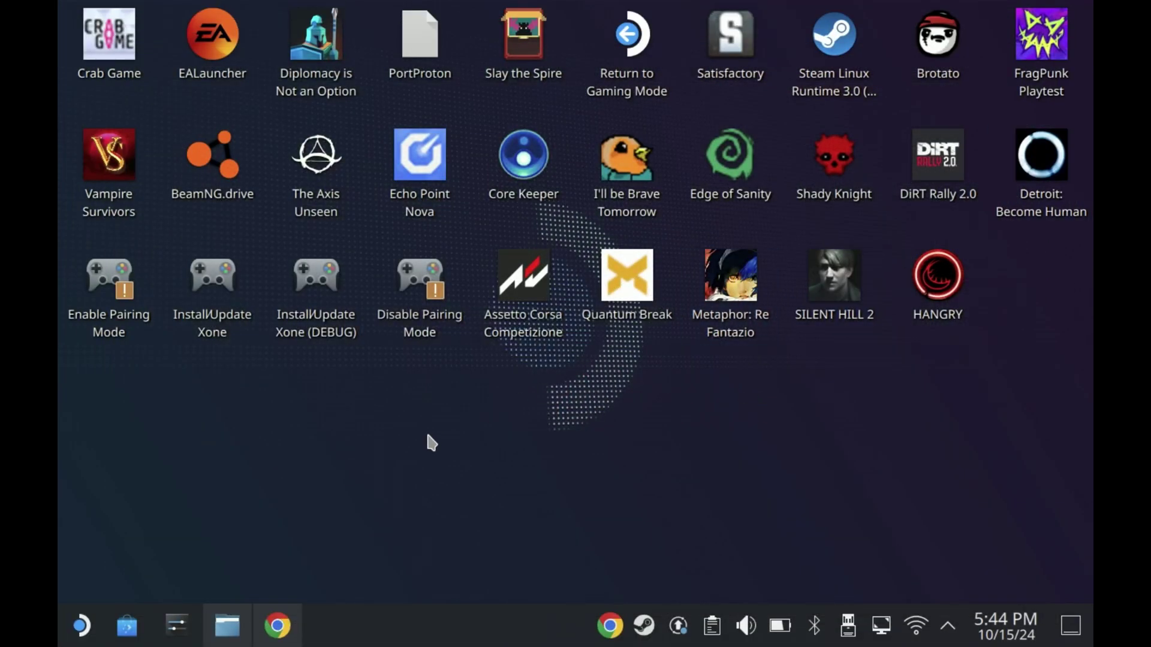
# Log out of the Steam Deck desktop session and confirm the logout
pyautogui.click(80, 625)
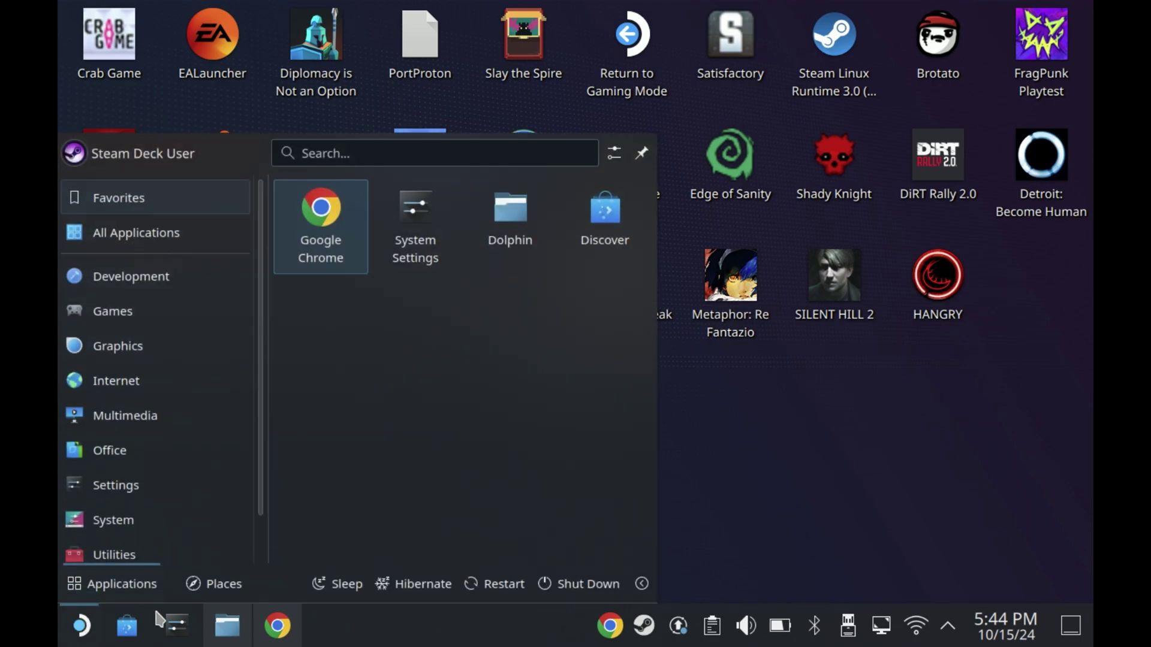
pyautogui.click(642, 585)
pyautogui.click(618, 559)
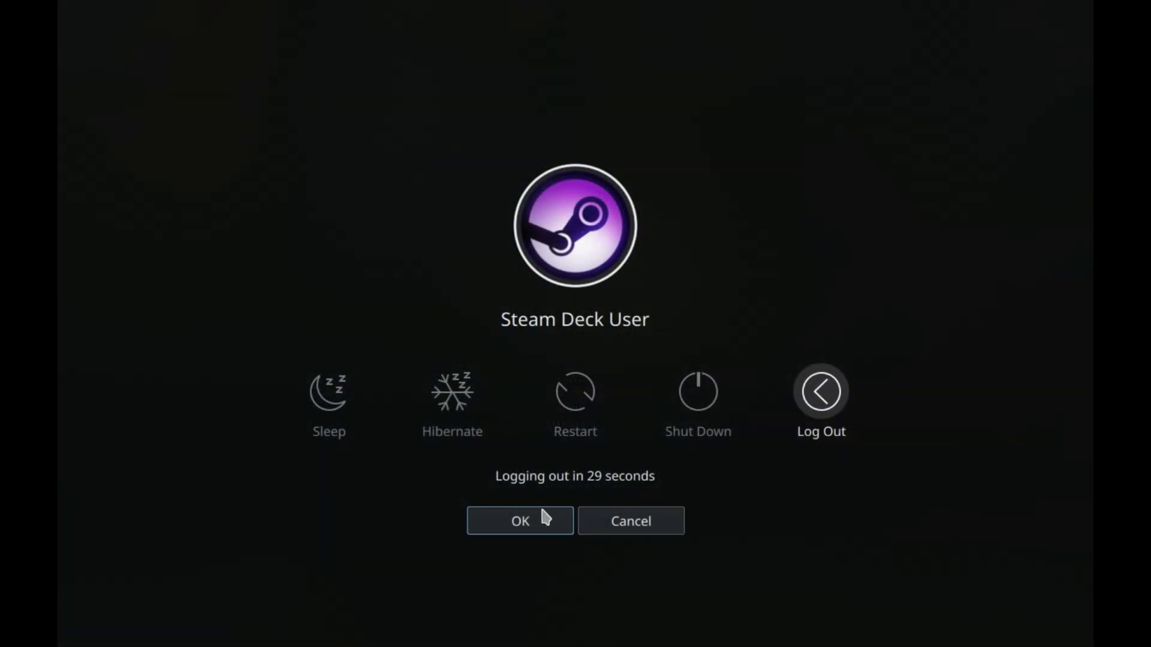
pyautogui.click(535, 519)
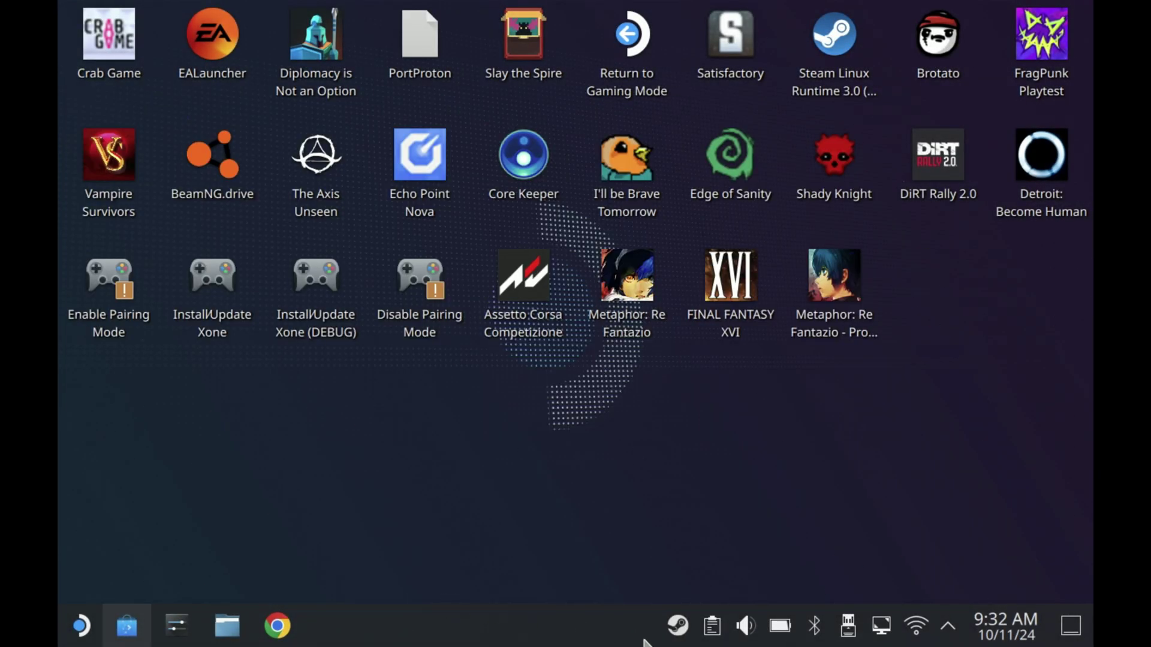
# Open the Steam library and browse the installed files of Metaphor: ReFantazio - Prologue Demo
pyautogui.rightClick(685, 625)
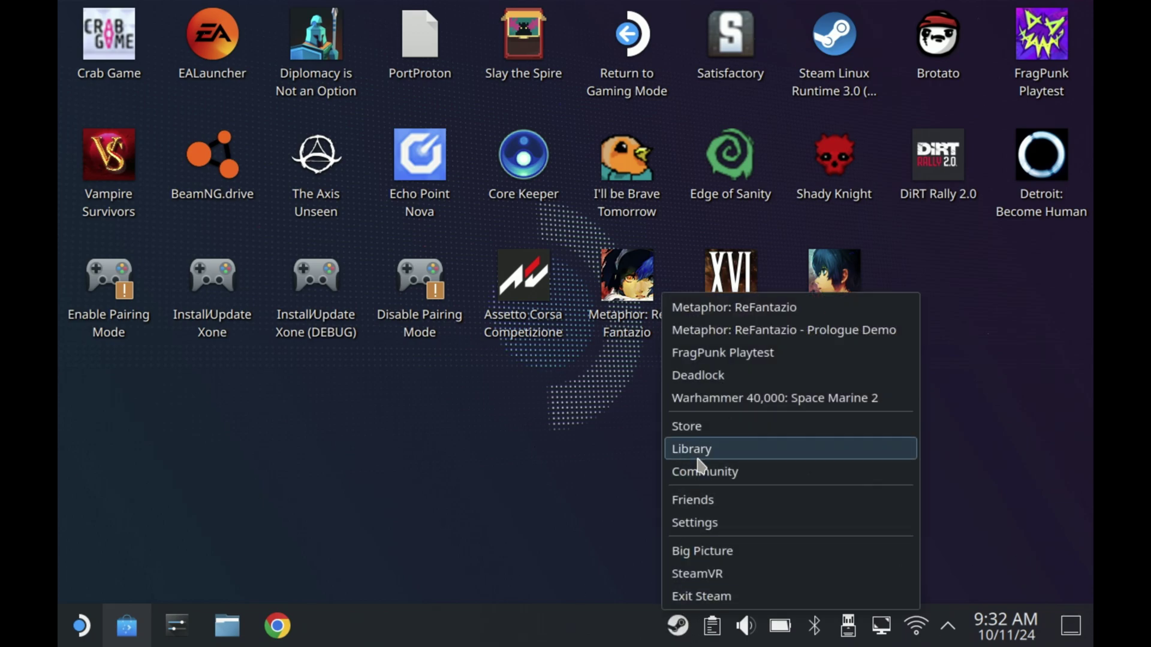
pyautogui.click(714, 450)
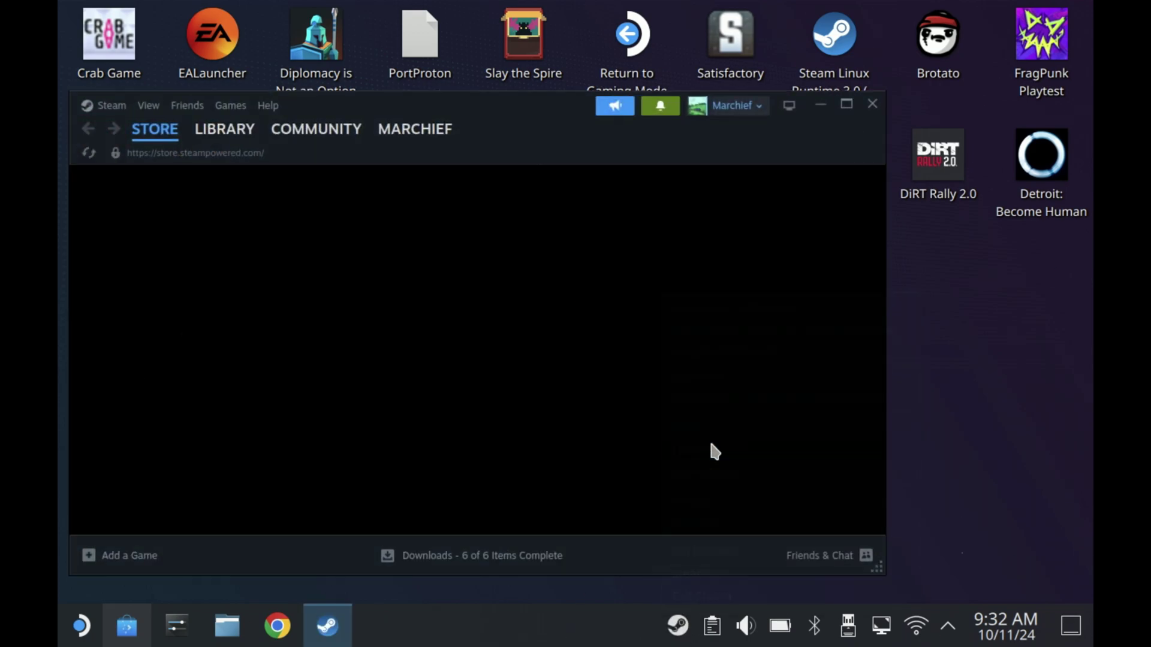
pyautogui.moveTo(297, 137)
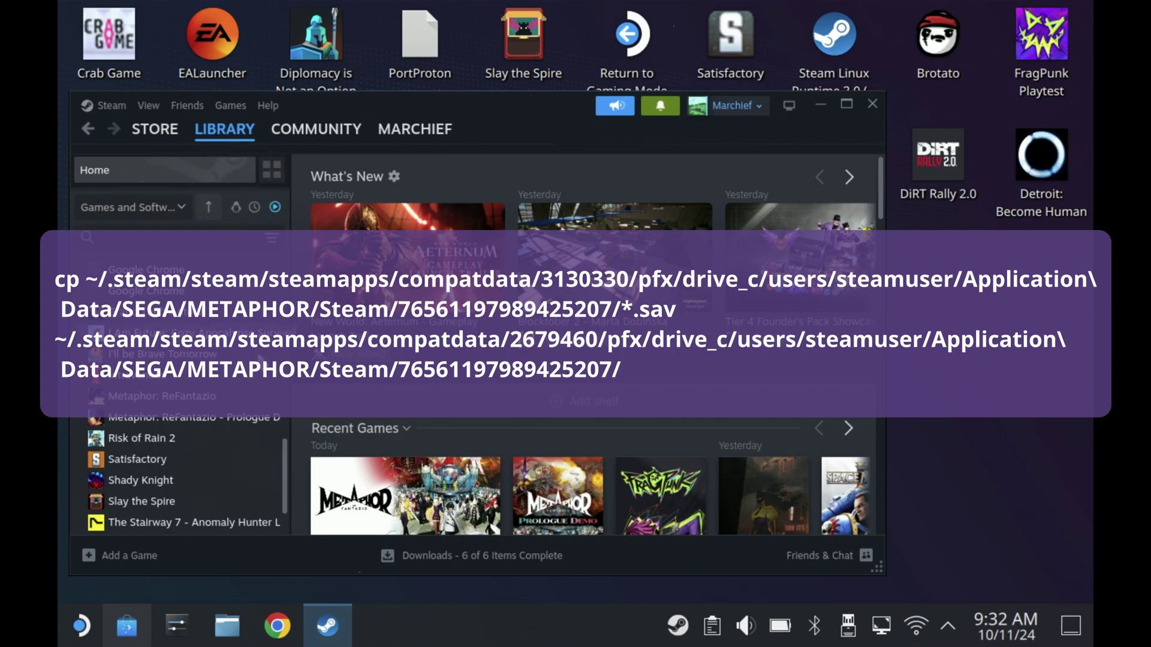
pyautogui.rightClick(252, 423)
pyautogui.click(281, 407)
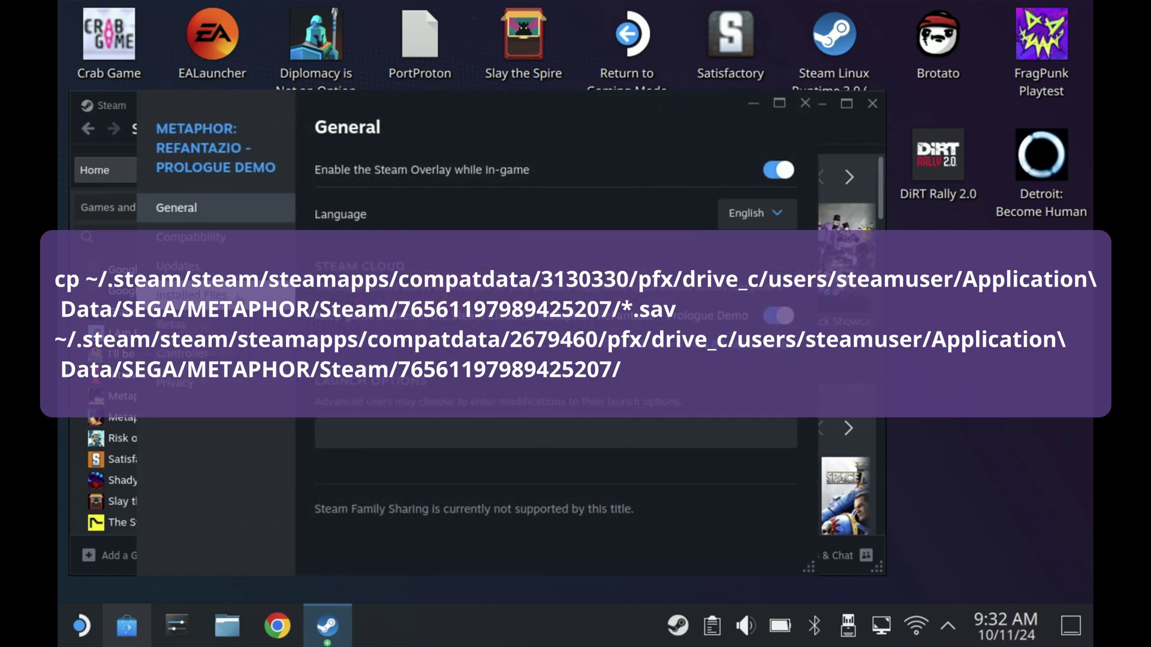
pyautogui.click(192, 295)
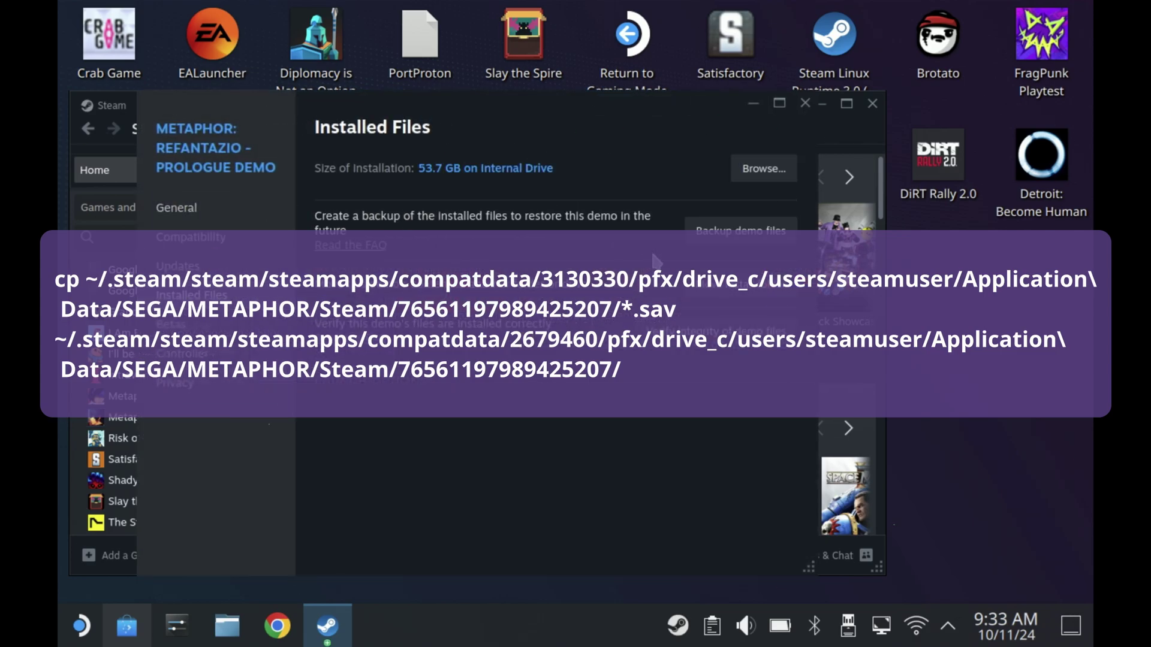
pyautogui.click(766, 174)
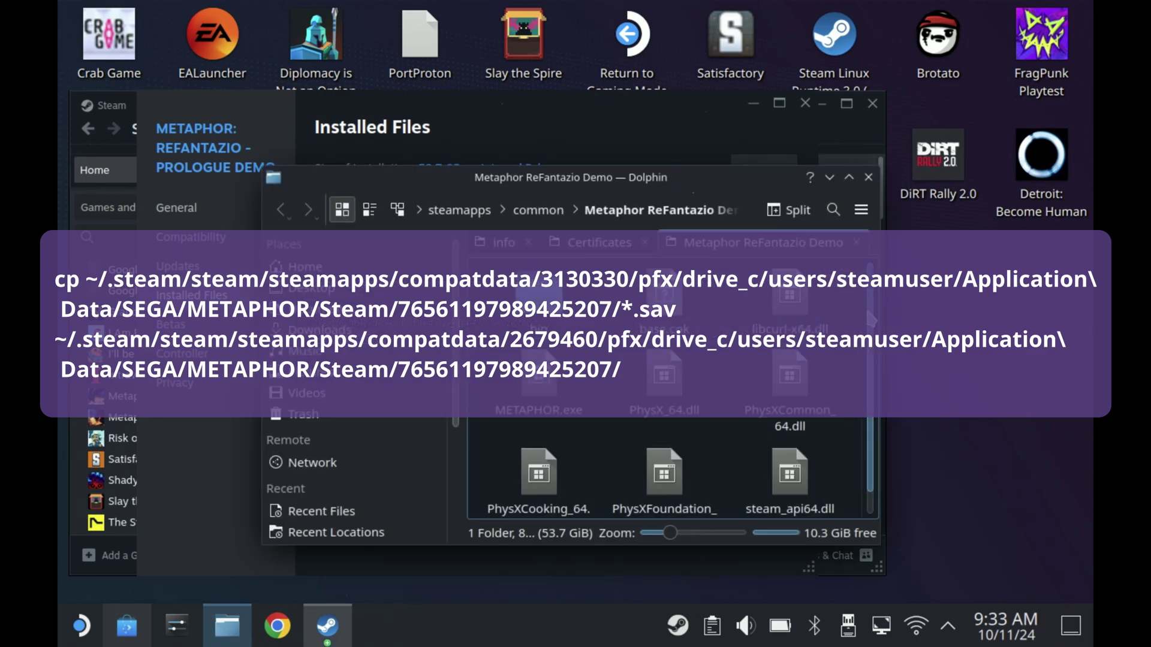
# Look over the demo's game folder in Dolphin and go up to the common folder
pyautogui.scroll(-1, 875, 318)
pyautogui.scroll(1, 873, 311)
pyautogui.click(538, 211)
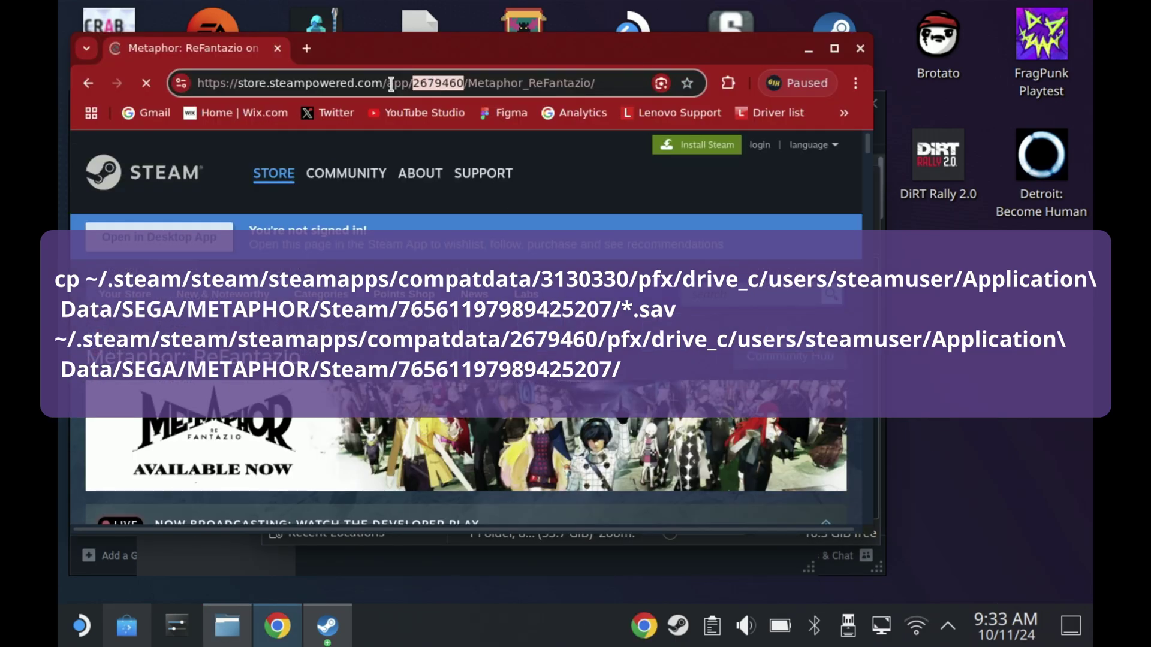
# Copy the app ID 2679460 from the Metaphor: ReFantazio store page address and minimize the browser
pyautogui.rightClick(391, 84)
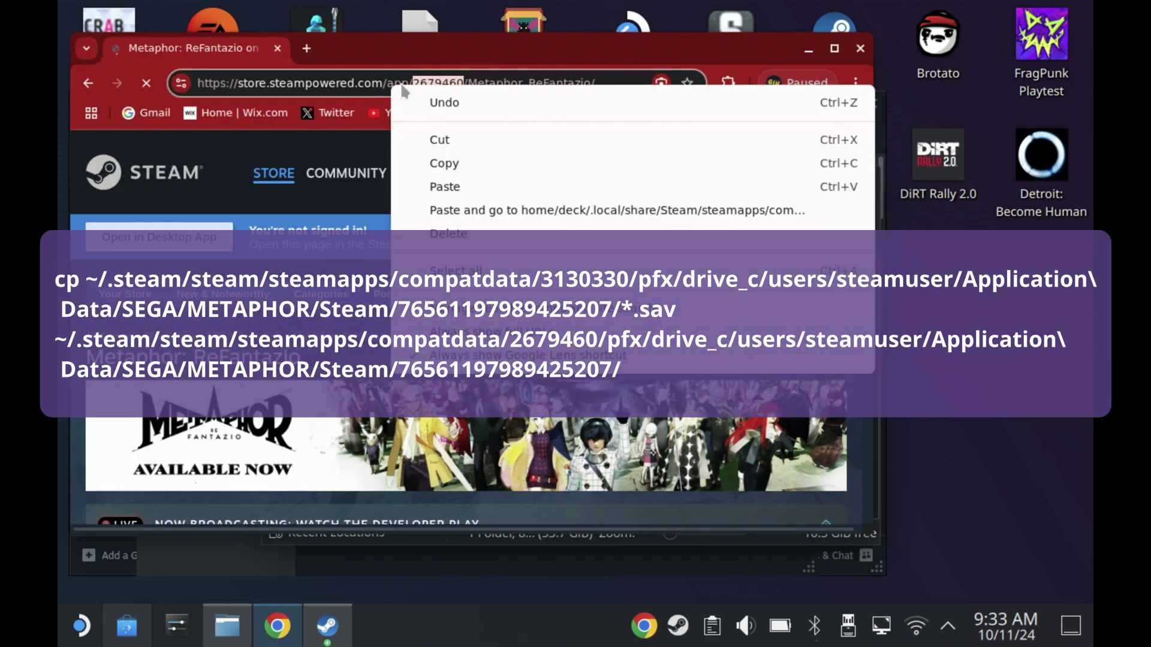
pyautogui.press('Escape')
pyautogui.rightClick(432, 84)
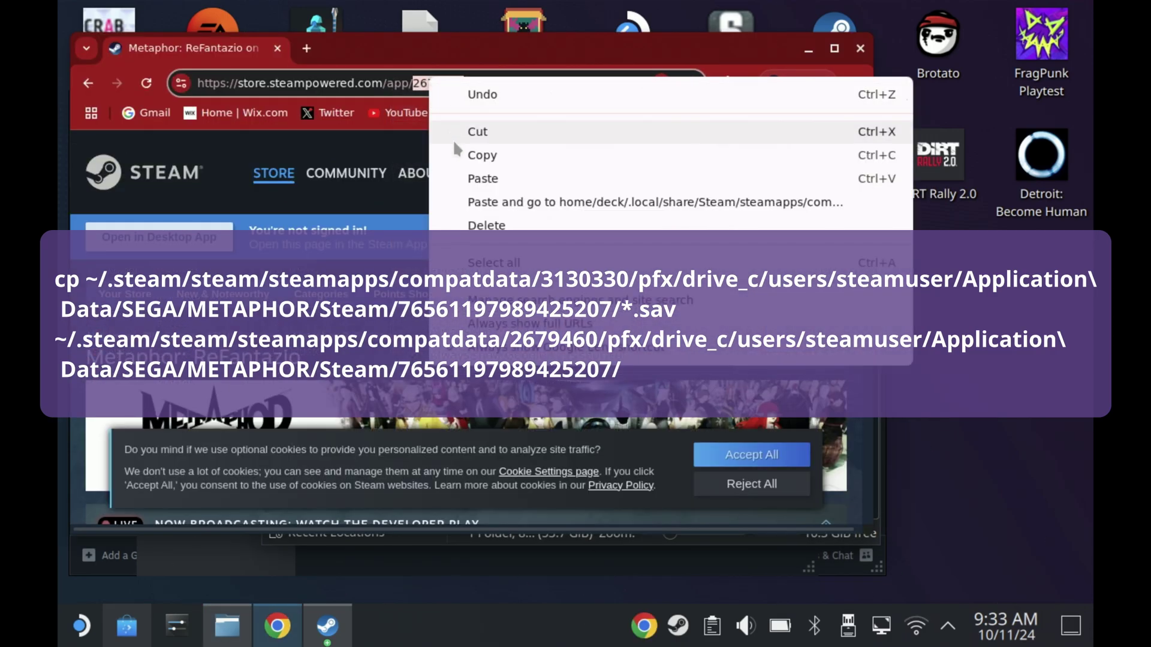
pyautogui.click(459, 154)
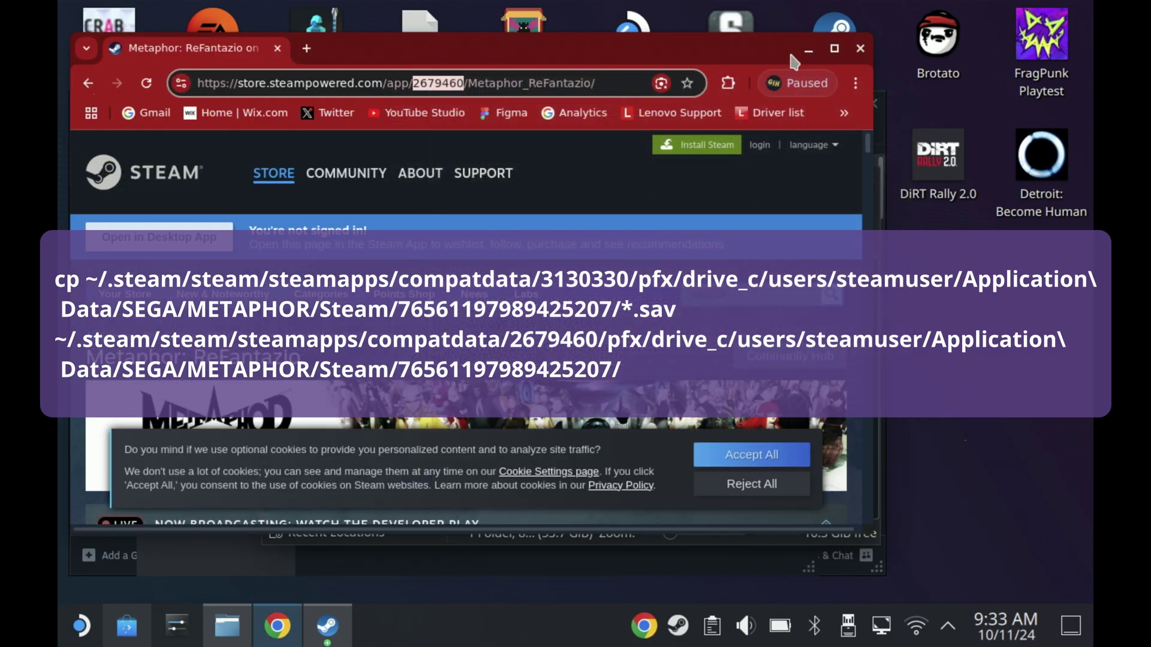
pyautogui.click(808, 50)
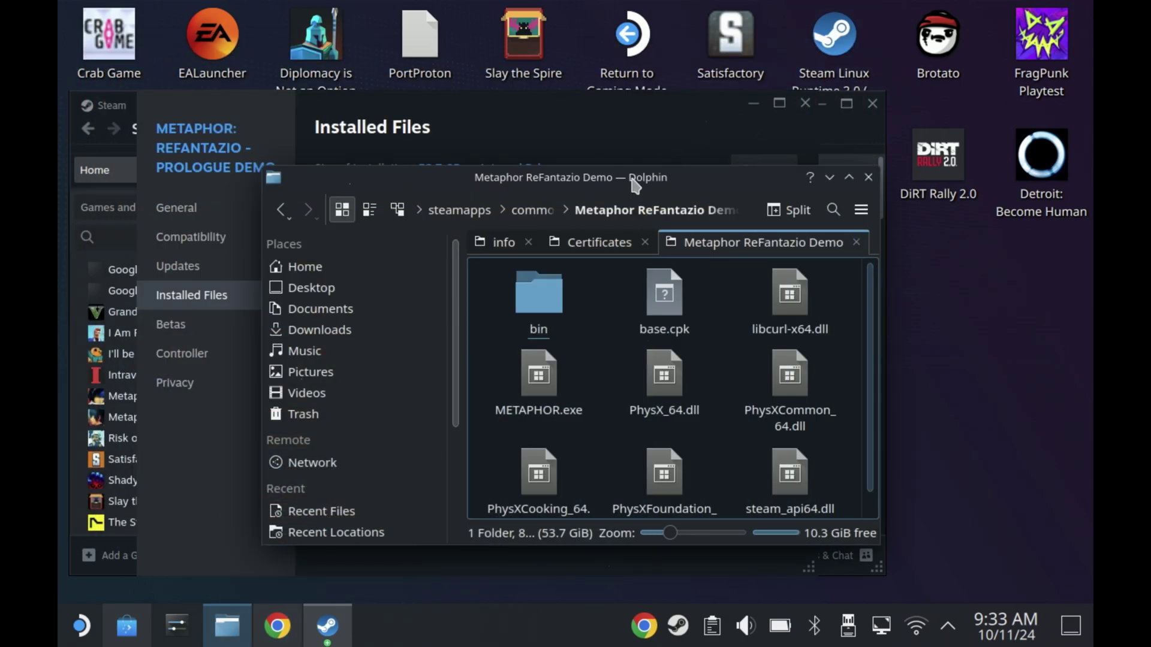
# Open an additional Dolphin tab at Home and go to the .steam/steam folder
pyautogui.click(469, 214)
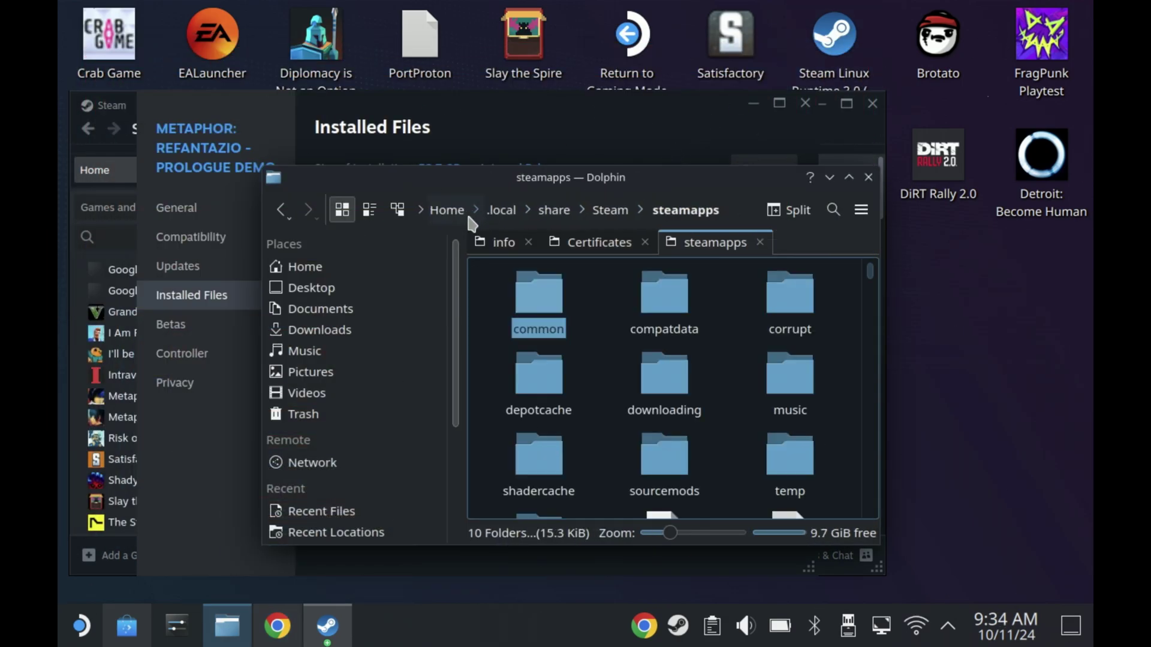
pyautogui.hotkey('ctrl', 't')
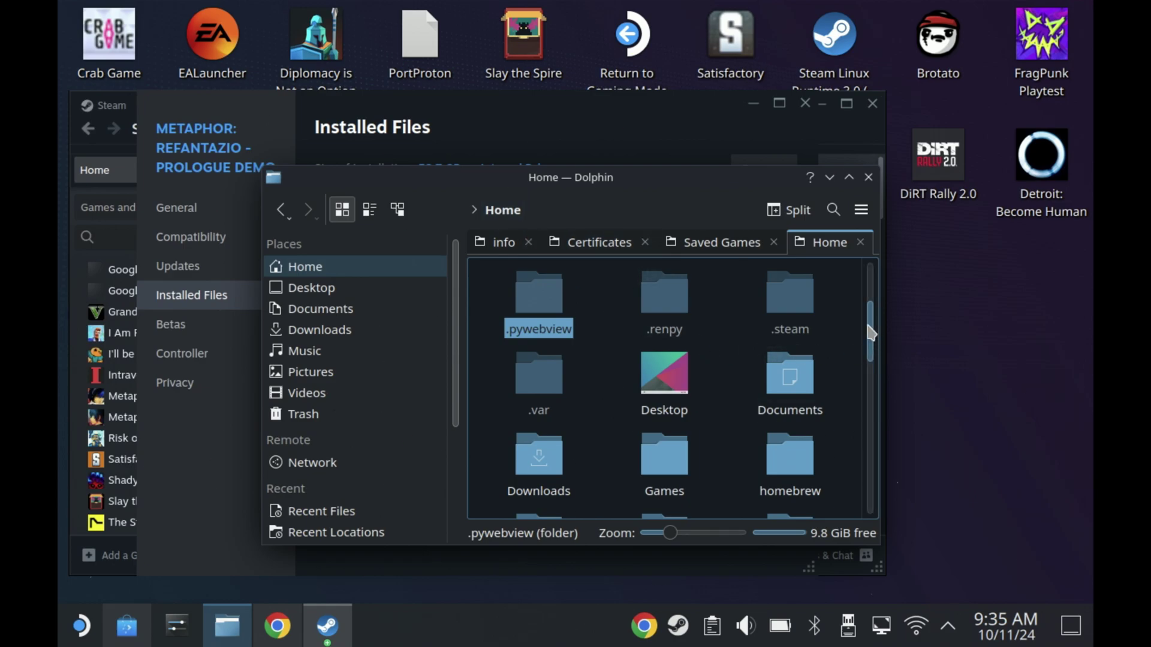
pyautogui.doubleClick(797, 300)
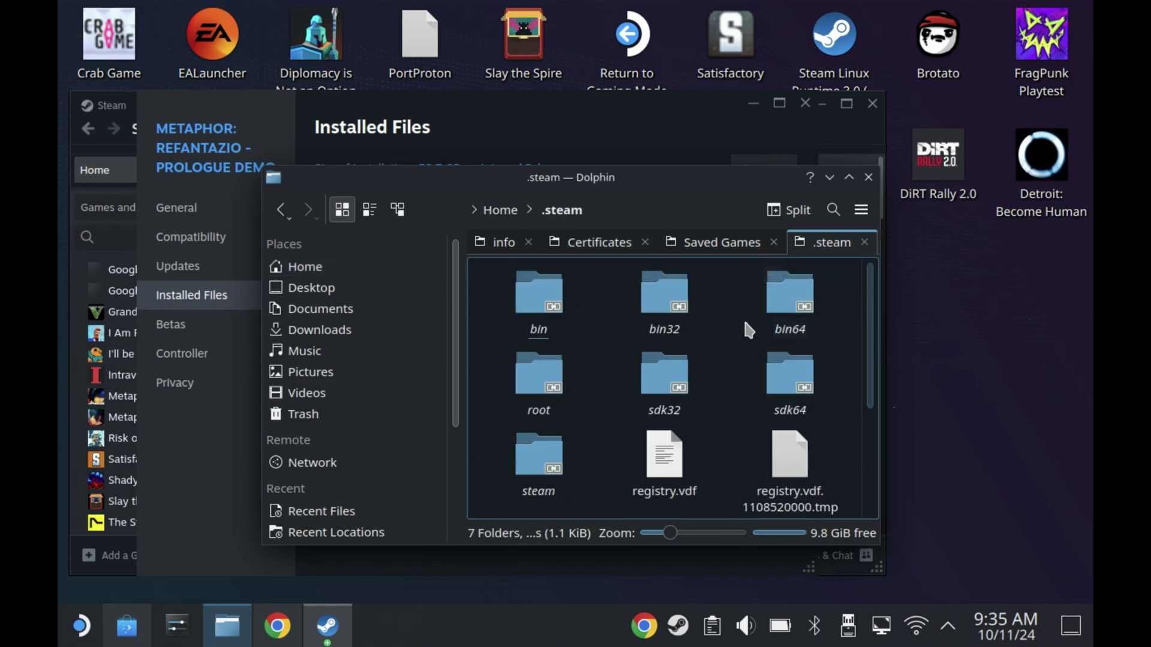
pyautogui.doubleClick(536, 461)
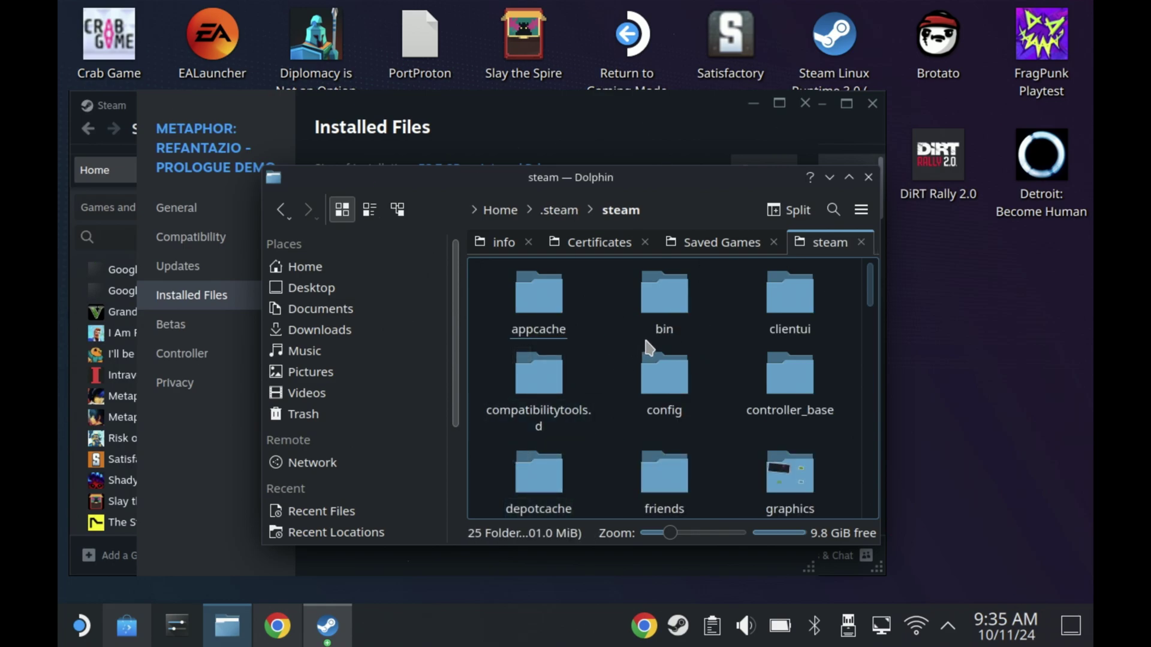
# Open the steamapps folder and go into its compatdata folder
pyautogui.press('Down')
pyautogui.press('Down')
pyautogui.press('Down')
pyautogui.press('Down')
pyautogui.press('Down')
pyautogui.press('Down')
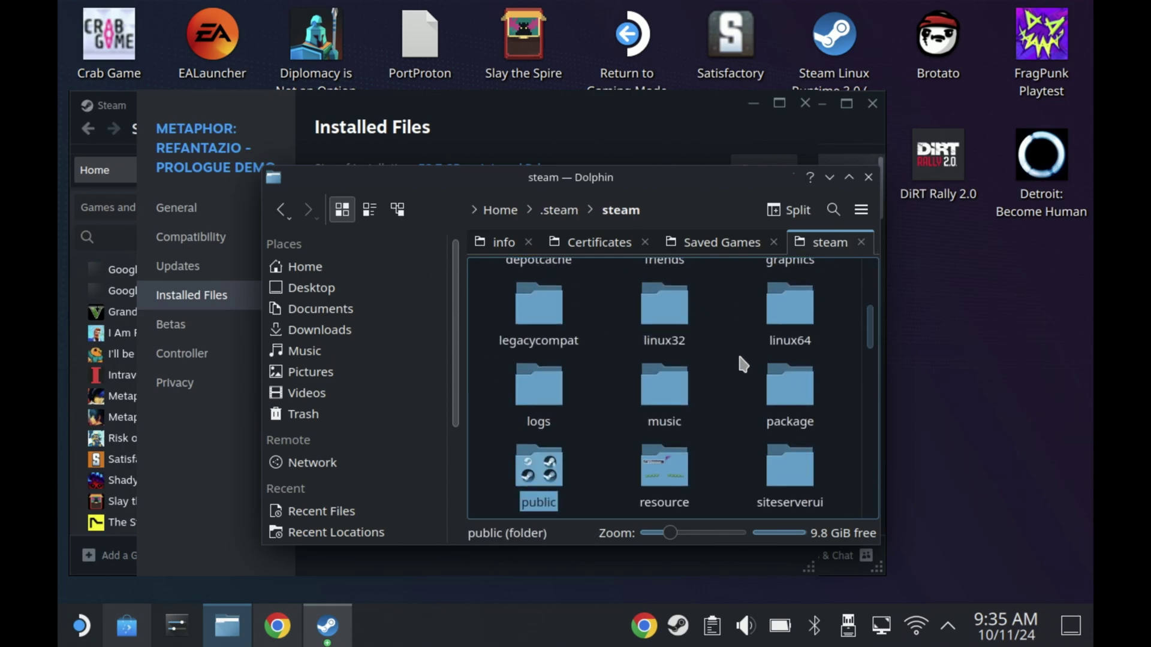
pyautogui.press('Down')
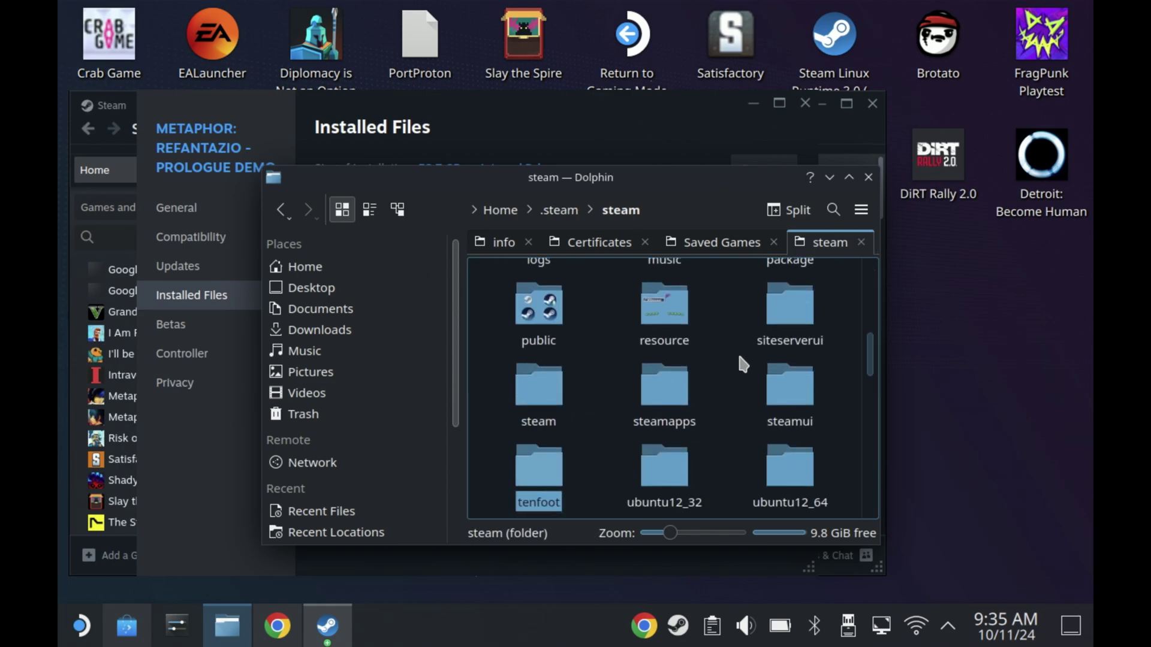
pyautogui.doubleClick(656, 401)
pyautogui.doubleClick(664, 298)
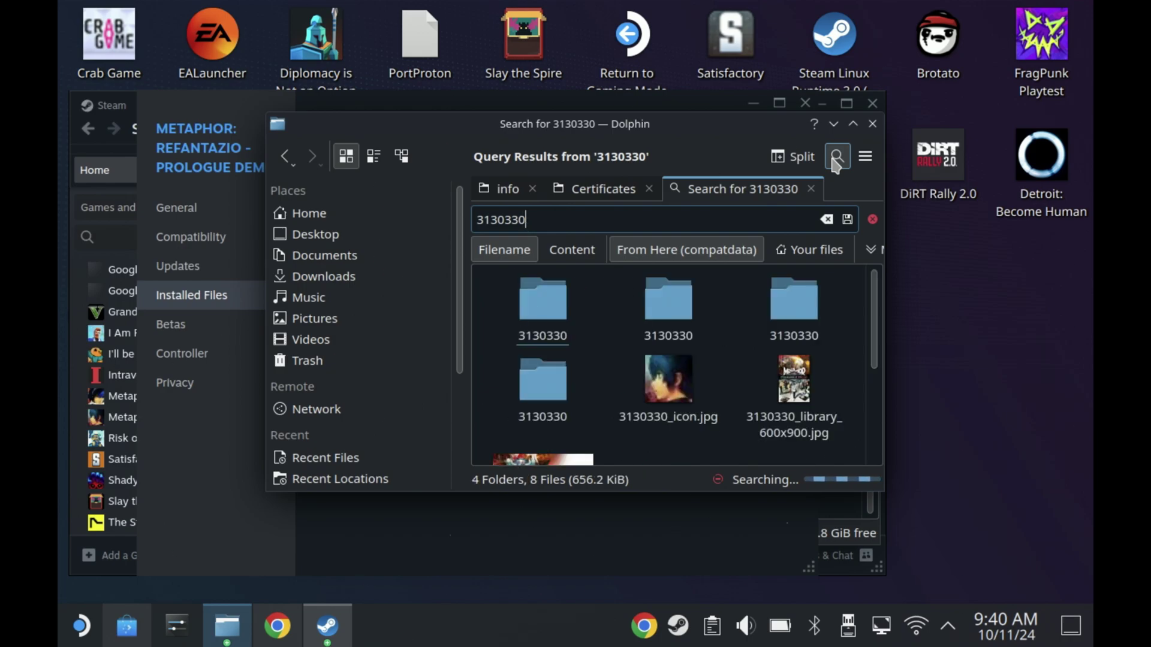
# Open the demo's 3130330 folder from the search results and go to pfx/drive_c/users/steamuser
pyautogui.doubleClick(542, 299)
pyautogui.doubleClick(570, 246)
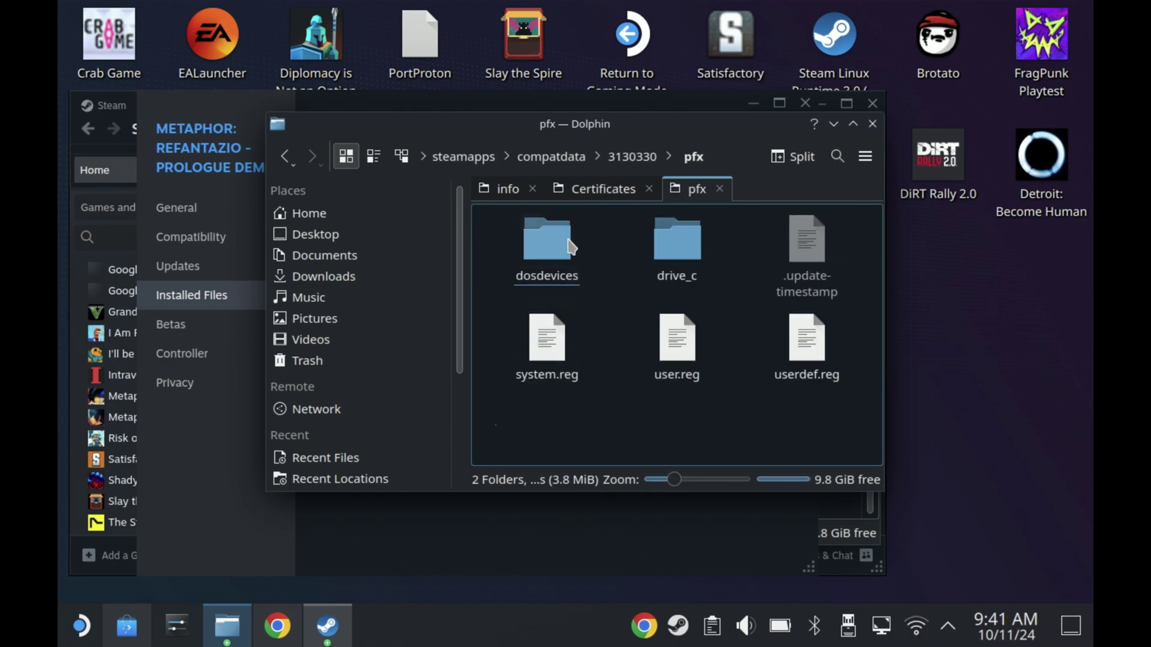
pyautogui.doubleClick(684, 257)
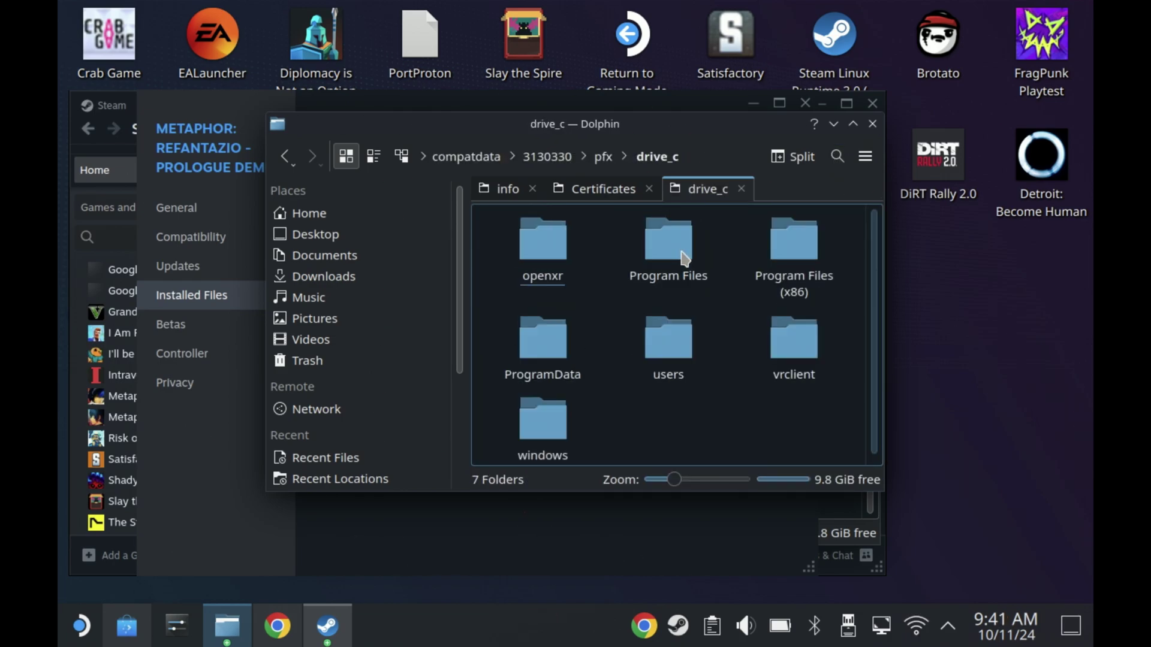
pyautogui.doubleClick(659, 345)
pyautogui.doubleClick(642, 242)
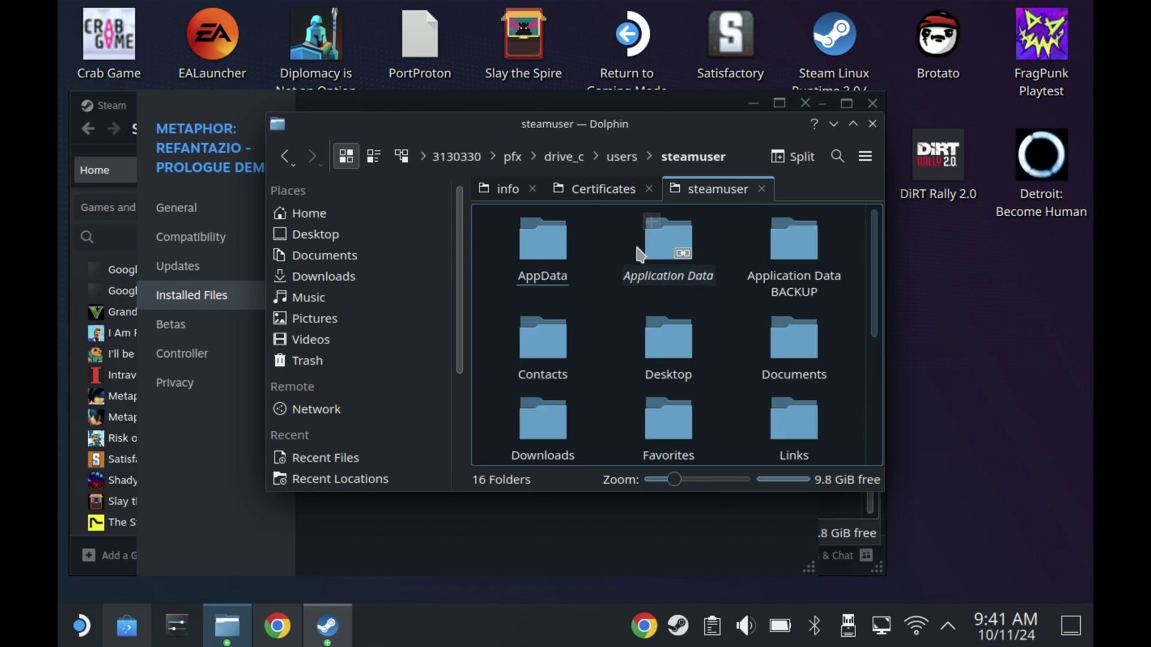
# Go through Application Data, SEGA, METAPHOR and Steam into the Steam user ID folder holding the demo saves
pyautogui.doubleClick(640, 254)
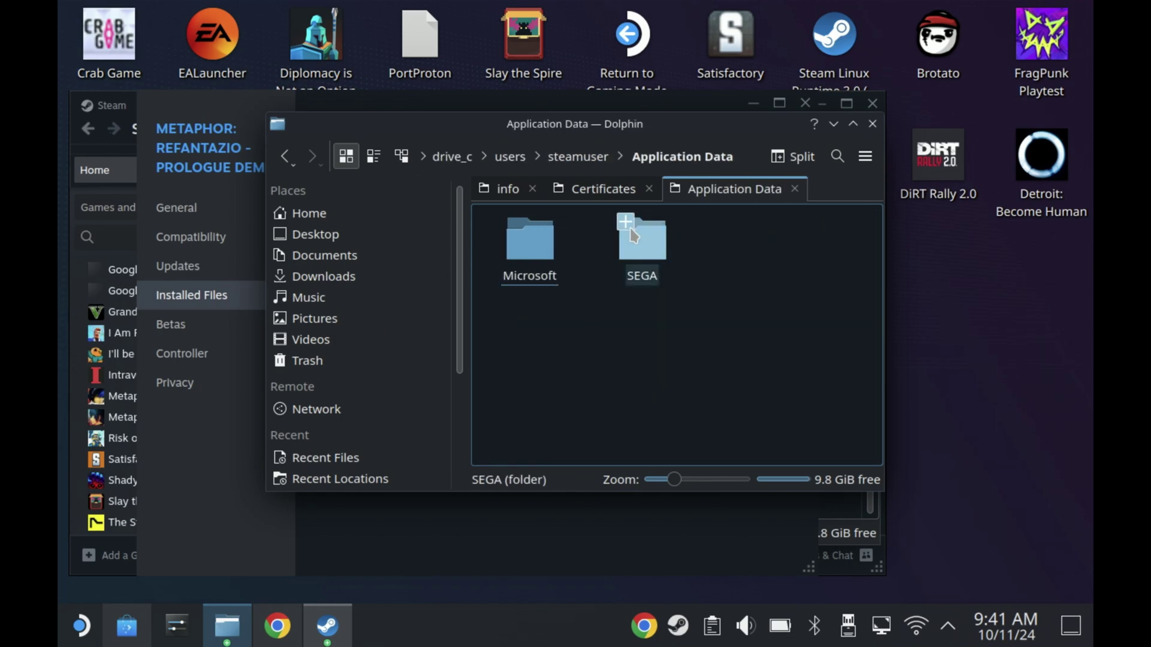
pyautogui.doubleClick(640, 246)
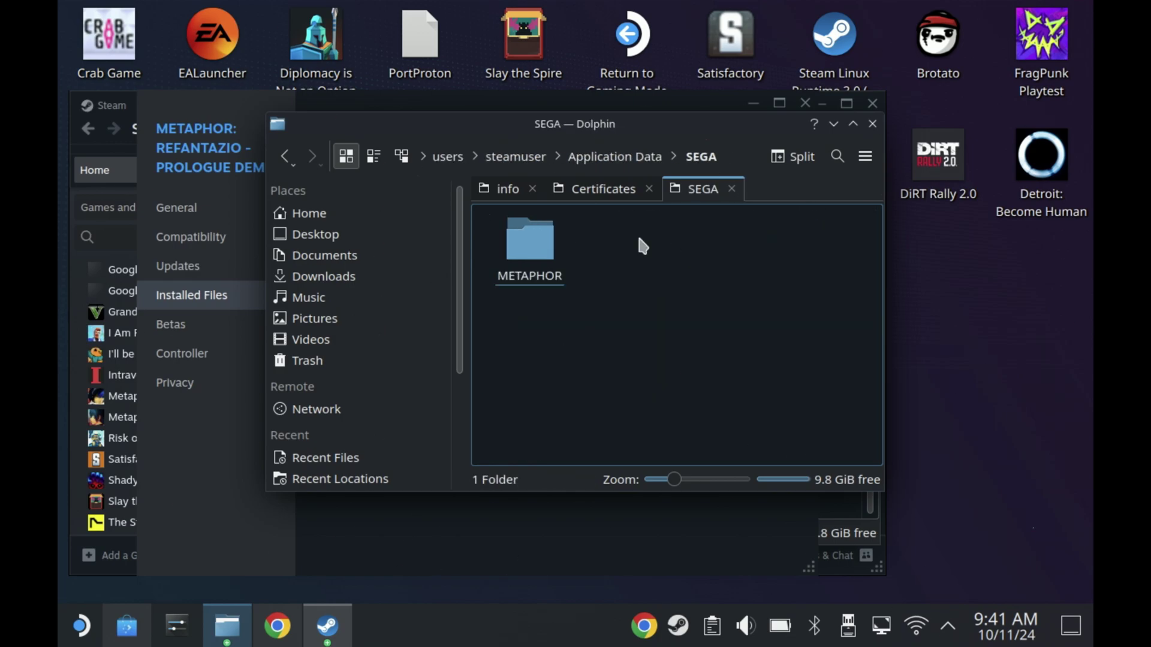
pyautogui.doubleClick(531, 240)
pyautogui.doubleClick(531, 242)
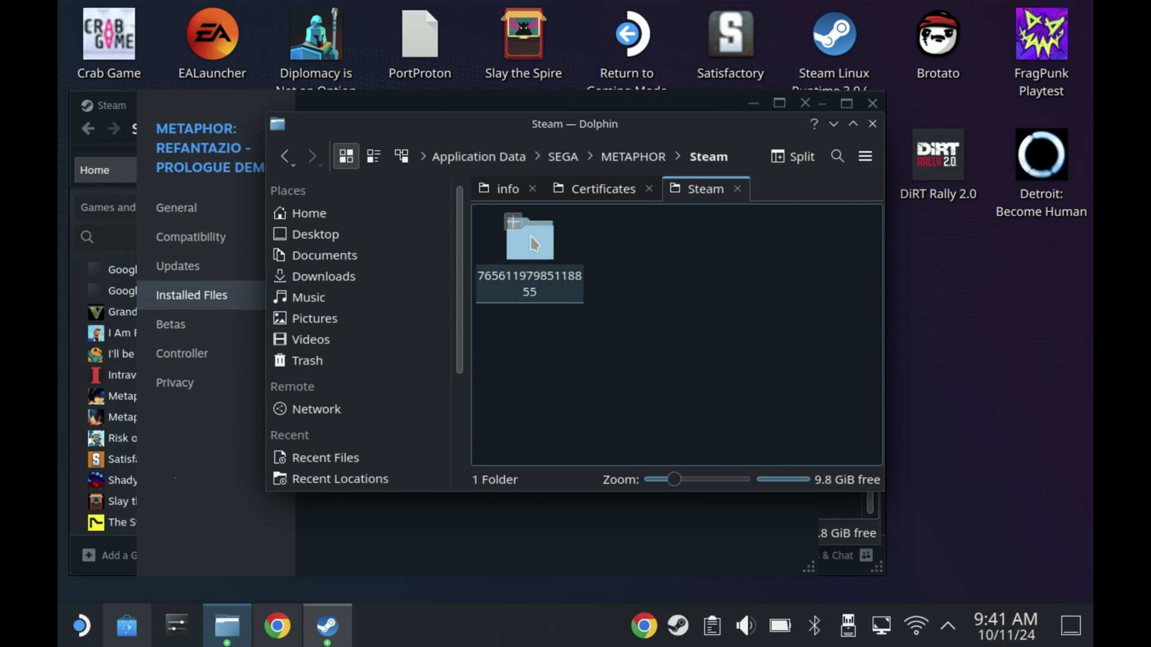
pyautogui.doubleClick(531, 242)
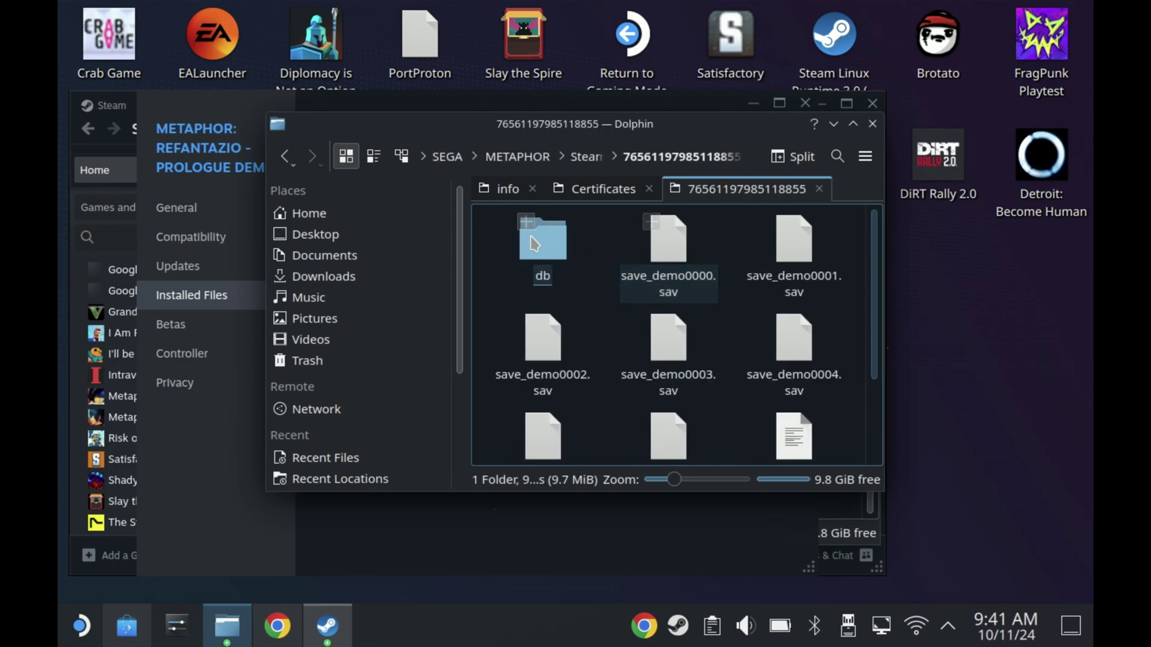
pyautogui.rightClick(598, 231)
pyautogui.moveTo(607, 245)
pyautogui.press('Escape')
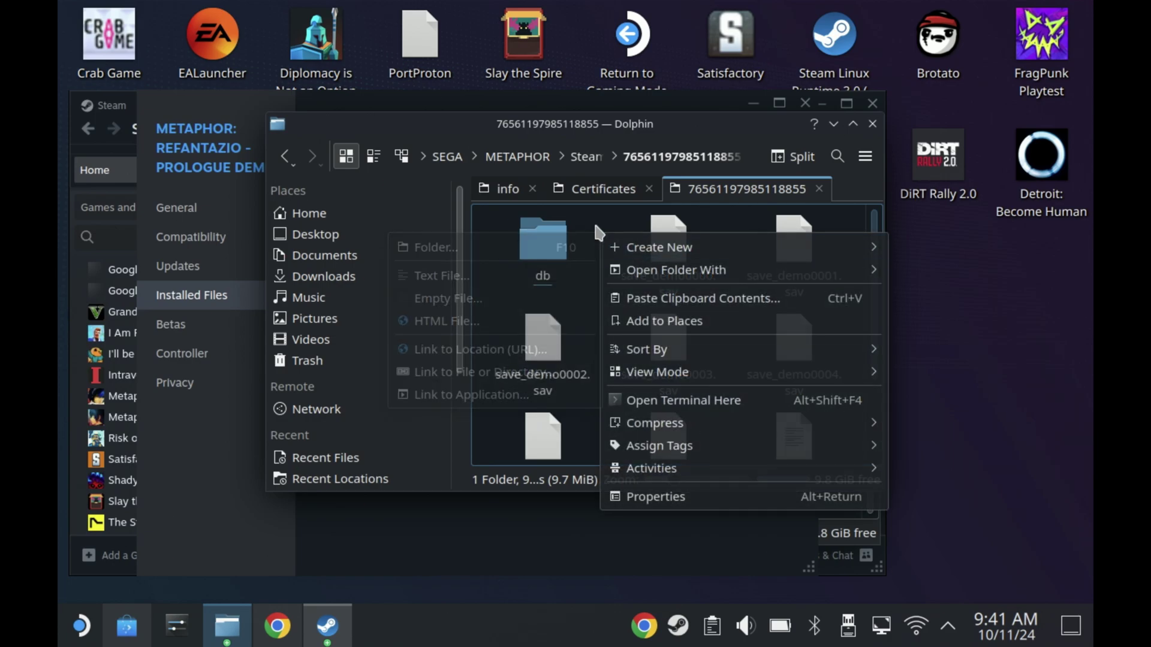
pyautogui.press('Escape')
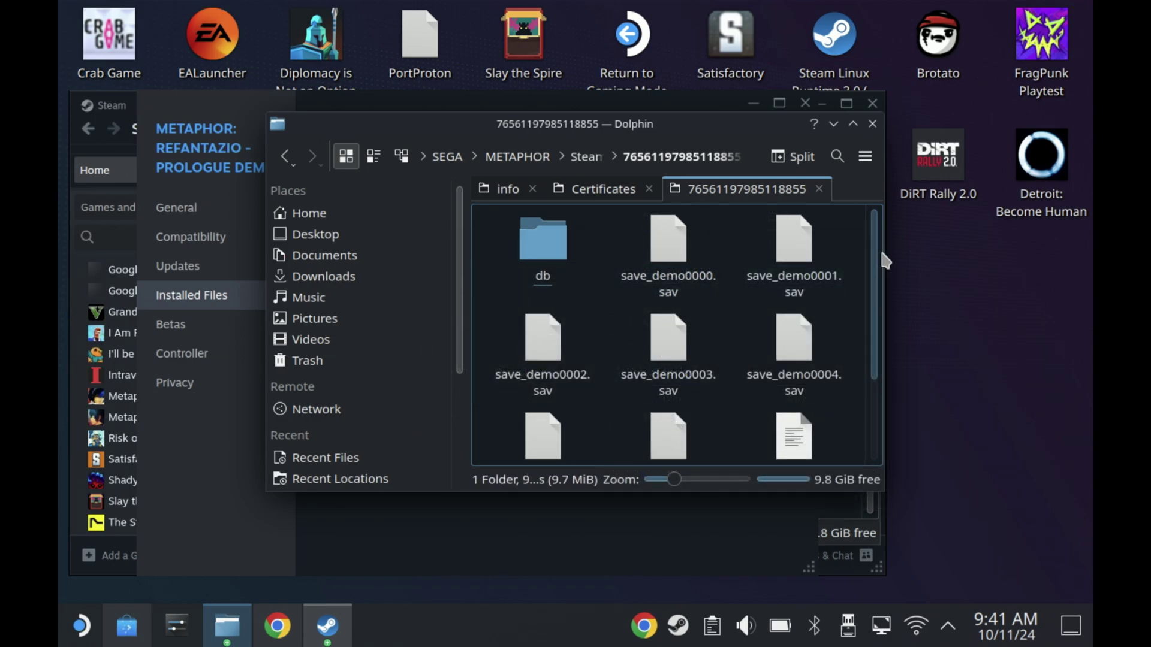
# Select all the files in the demo save folder, leaving out the db folder, and copy them
pyautogui.scroll(-1, 863, 283)
pyautogui.scroll(-3, 857, 300)
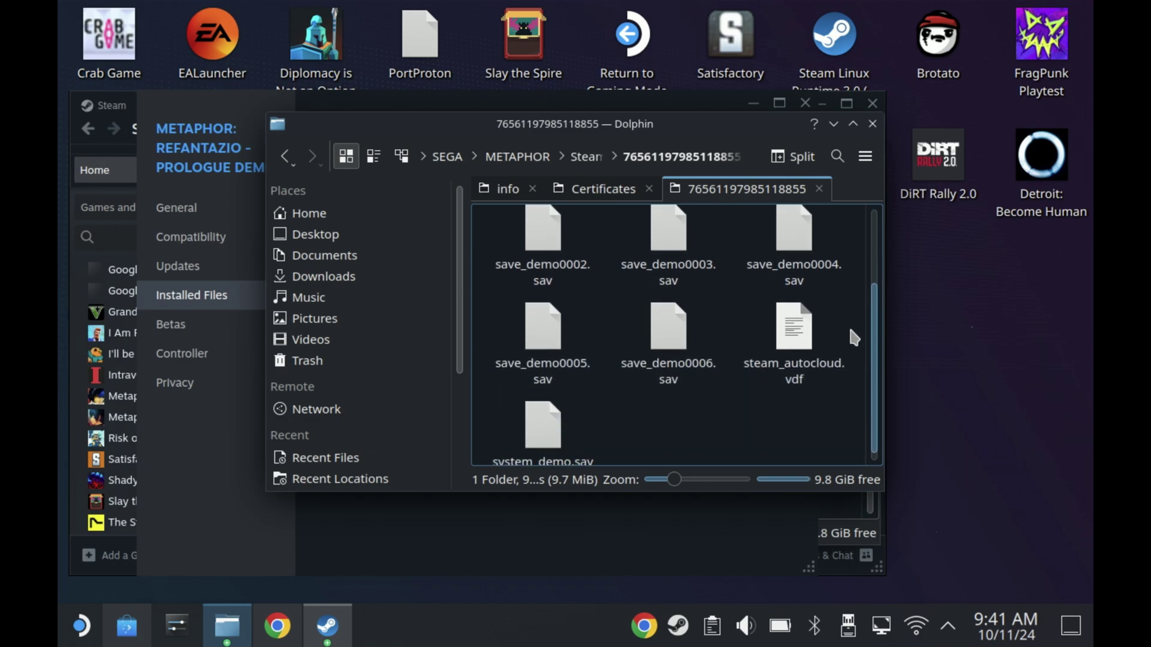
pyautogui.scroll(5, 842, 323)
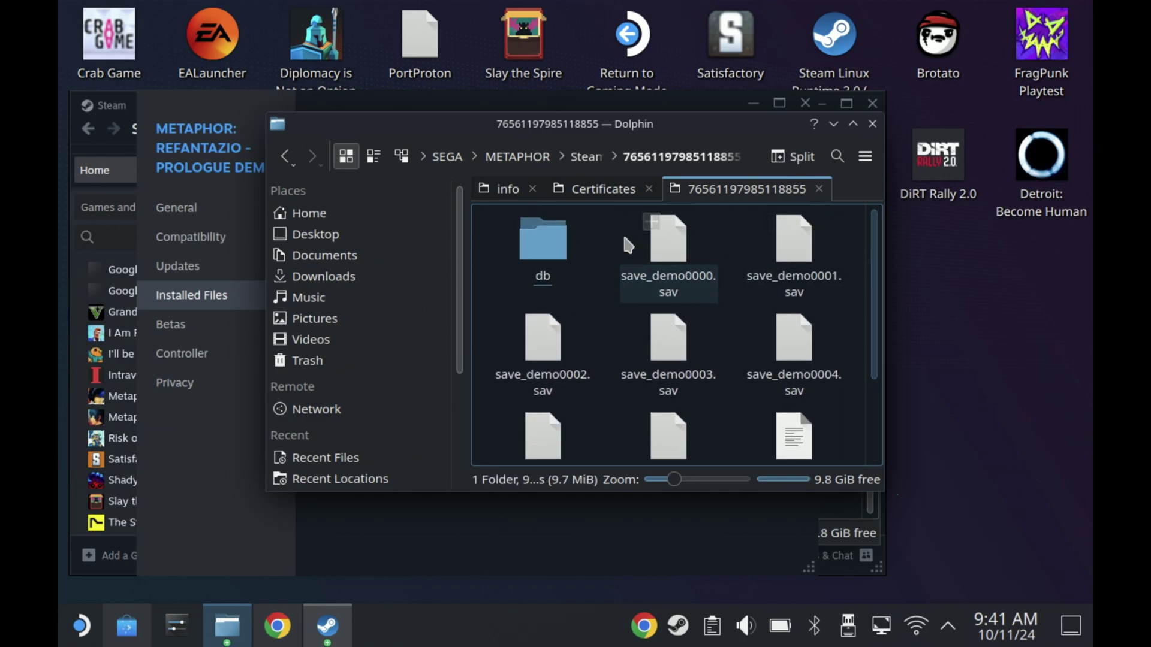
pyautogui.click(667, 251)
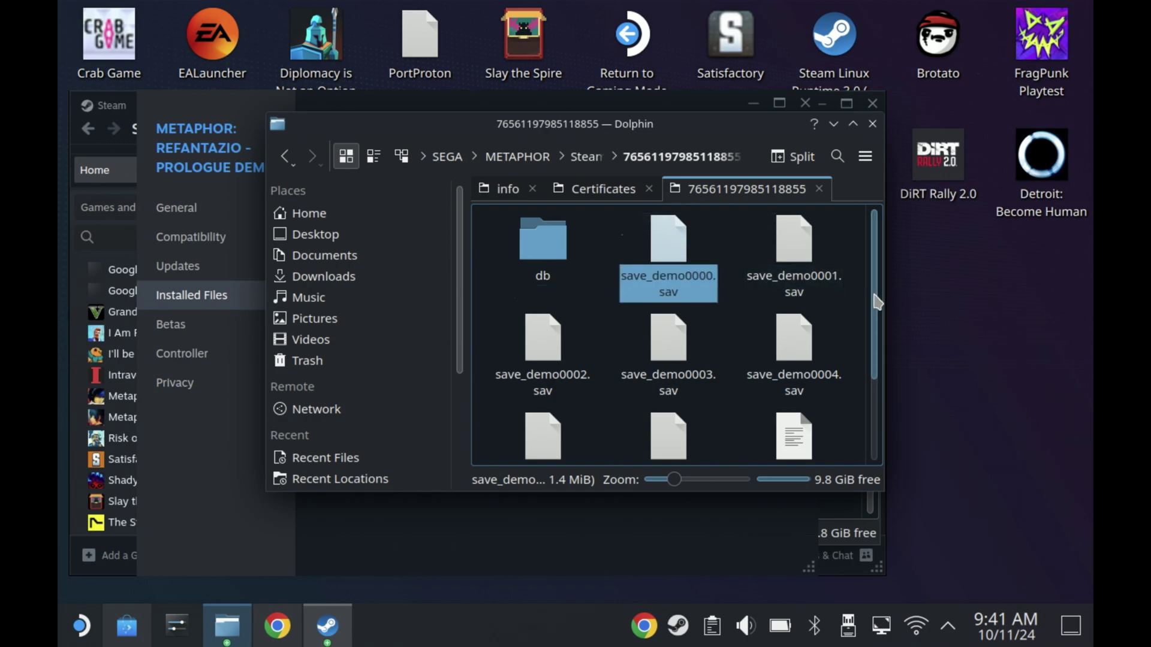
pyautogui.moveTo(874, 303); pyautogui.dragTo(850, 386)
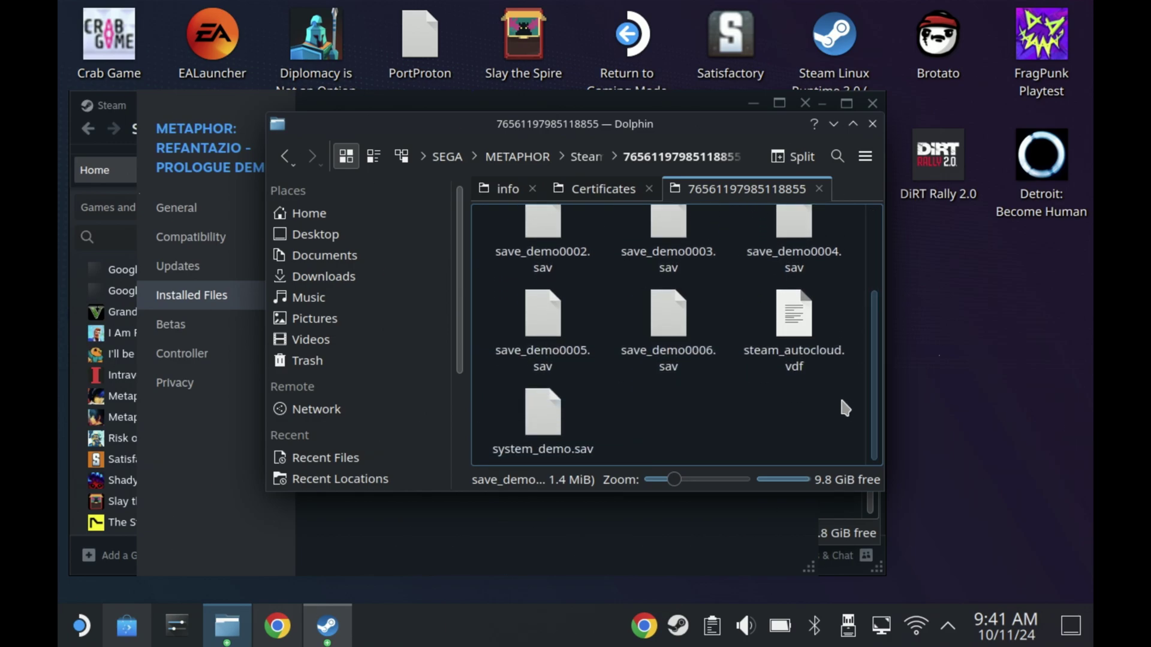
pyautogui.moveTo(484, 407); pyautogui.dragTo(837, 299)
pyautogui.rightClick(801, 287)
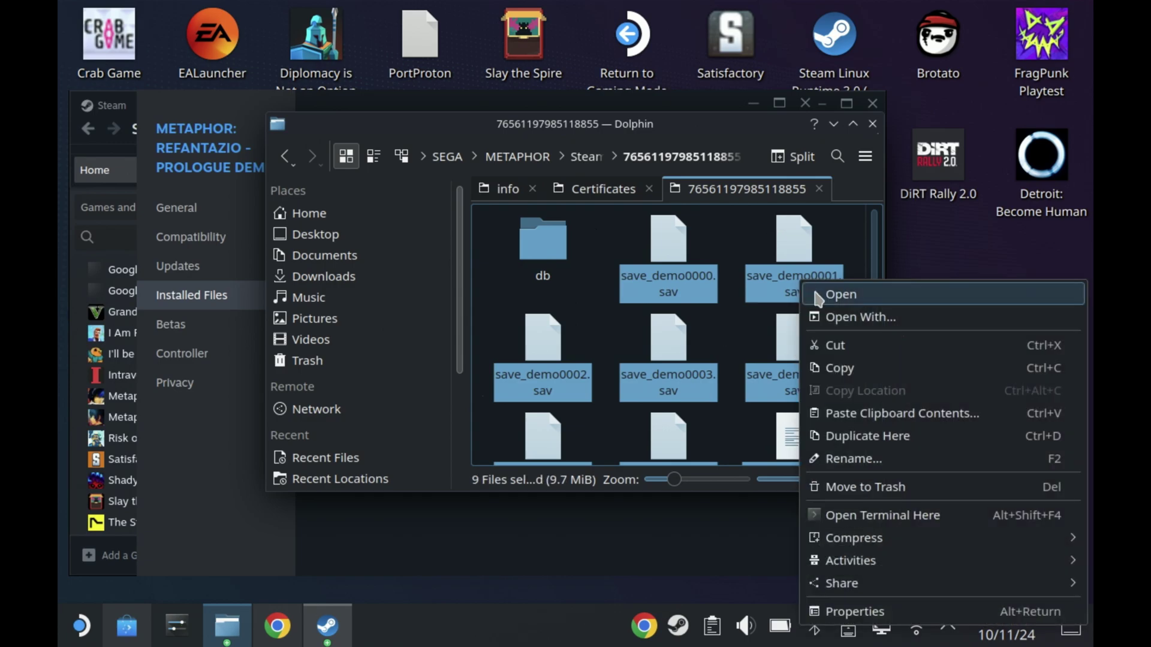
pyautogui.click(834, 368)
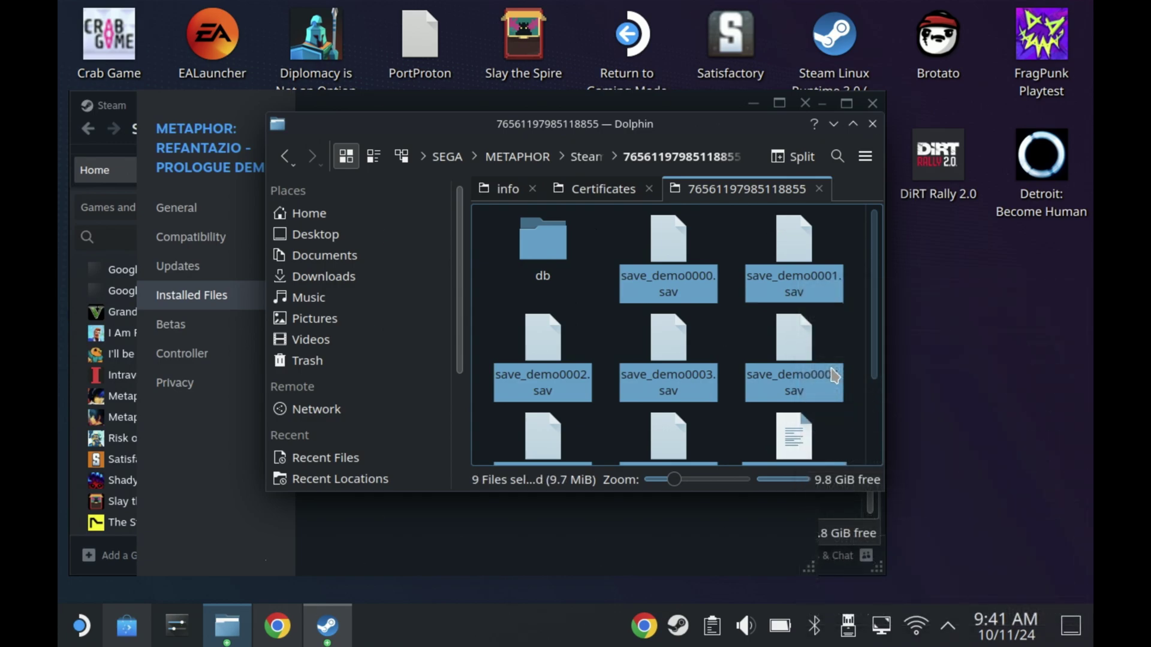
# Close the Certificates tab and go to Home/.steam/steam in the info tab
pyautogui.click(649, 188)
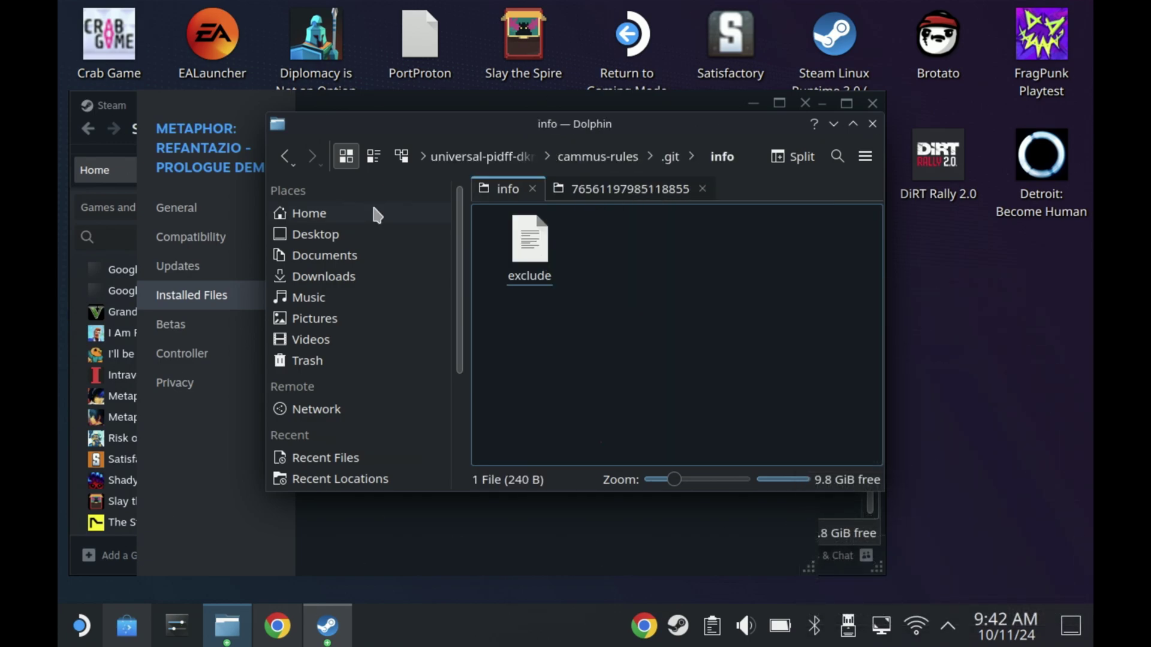
pyautogui.click(317, 214)
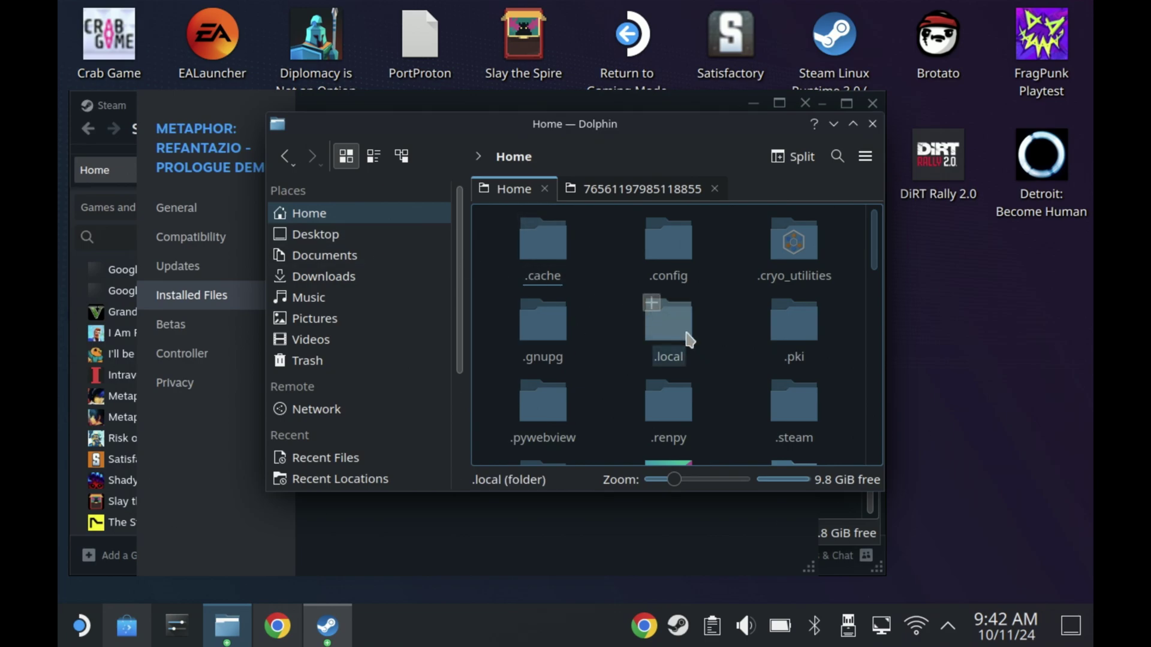
pyautogui.doubleClick(813, 355)
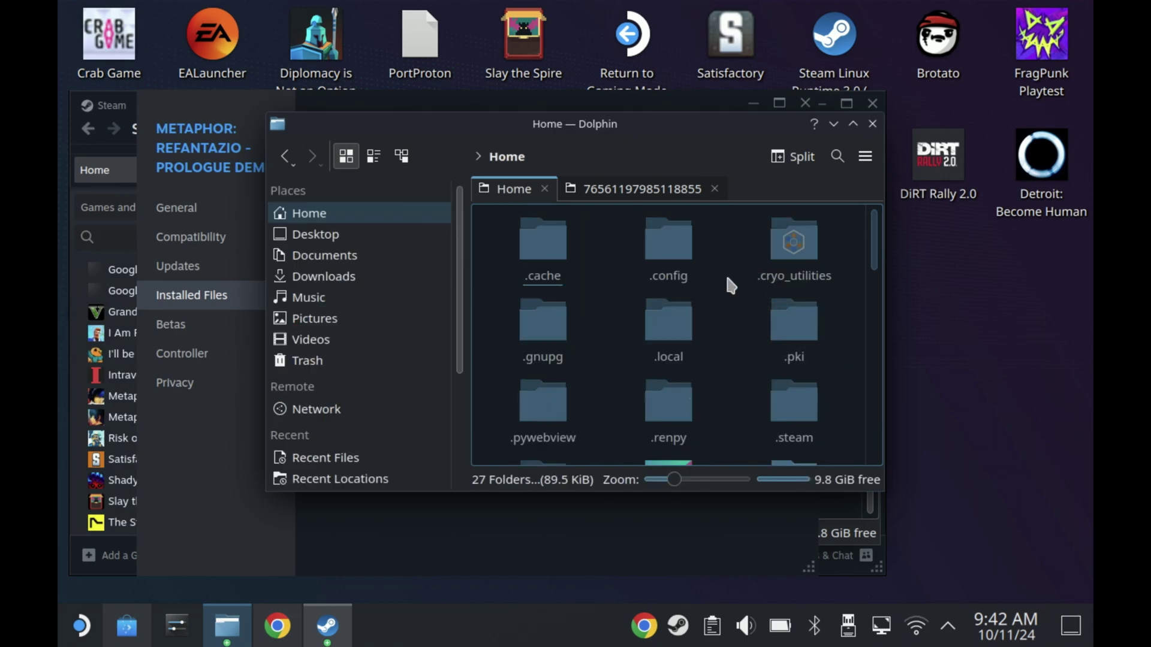
pyautogui.doubleClick(783, 430)
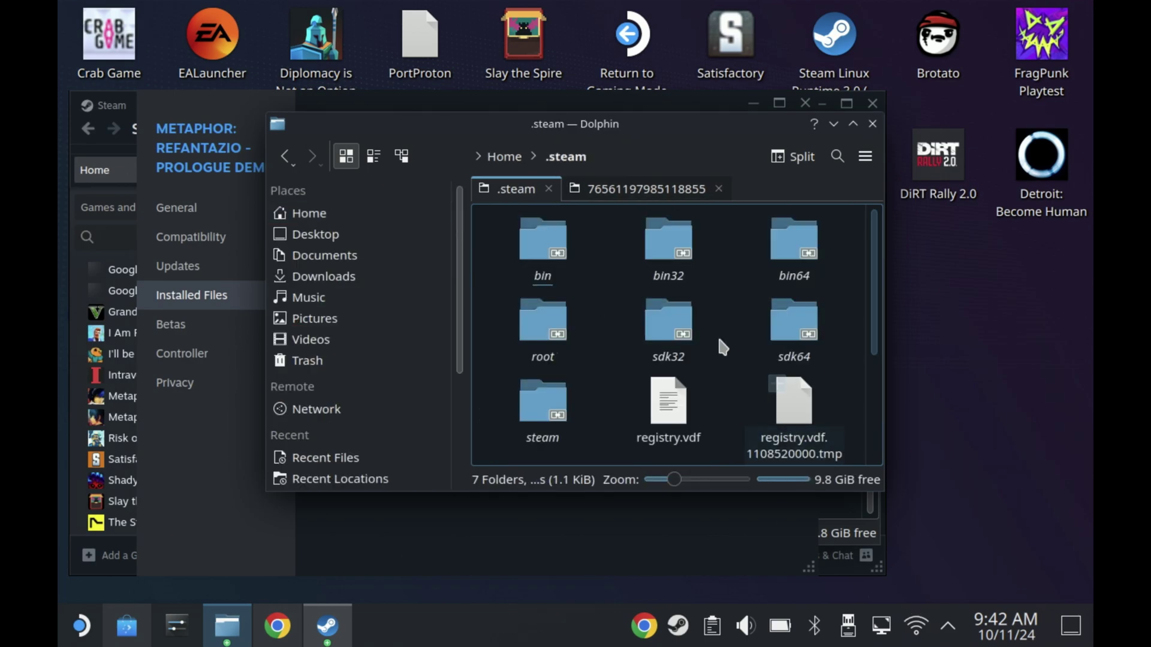
pyautogui.press('Down')
pyautogui.press('Down')
pyautogui.press('Return')
# Go into steamapps/compatdata in the tab beside the demo save folder
pyautogui.press('Down')
pyautogui.press('Down')
pyautogui.press('Down')
pyautogui.press('Down')
pyautogui.press('Down')
pyautogui.press('Down')
pyautogui.press('Down')
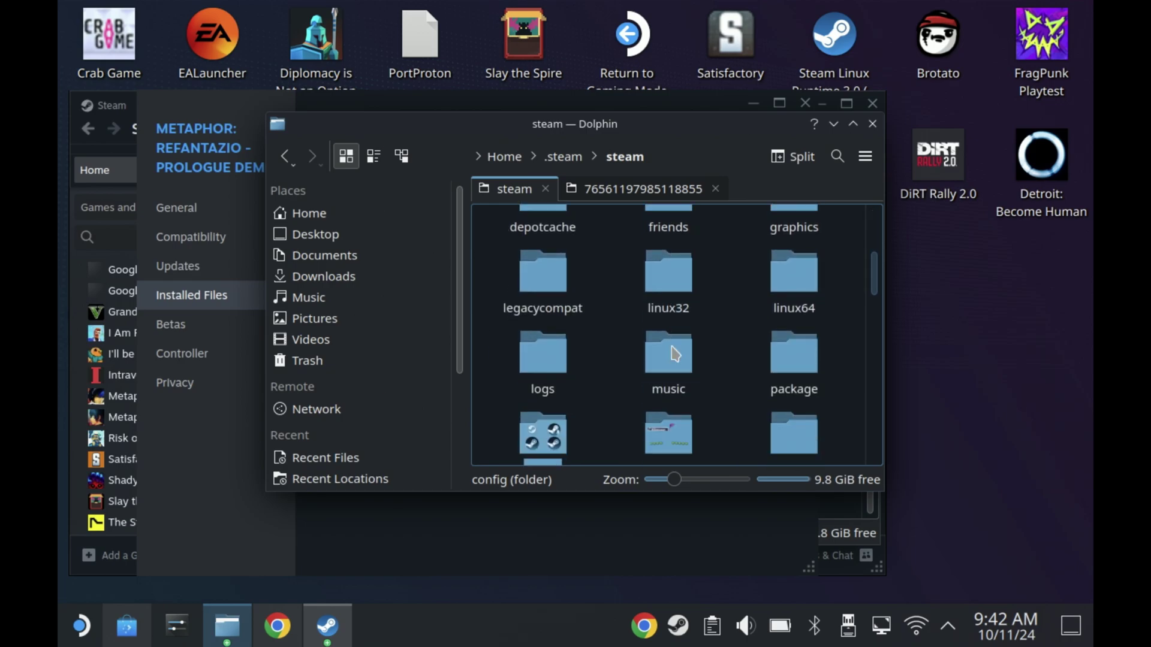
pyautogui.doubleClick(669, 345)
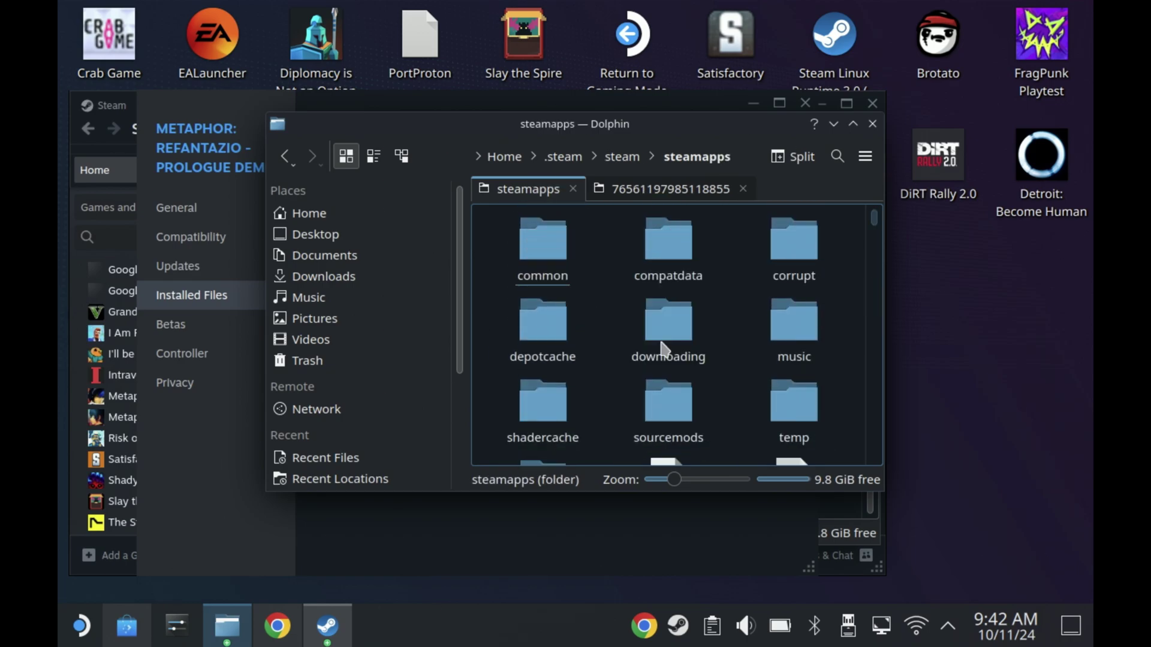
pyautogui.doubleClick(667, 249)
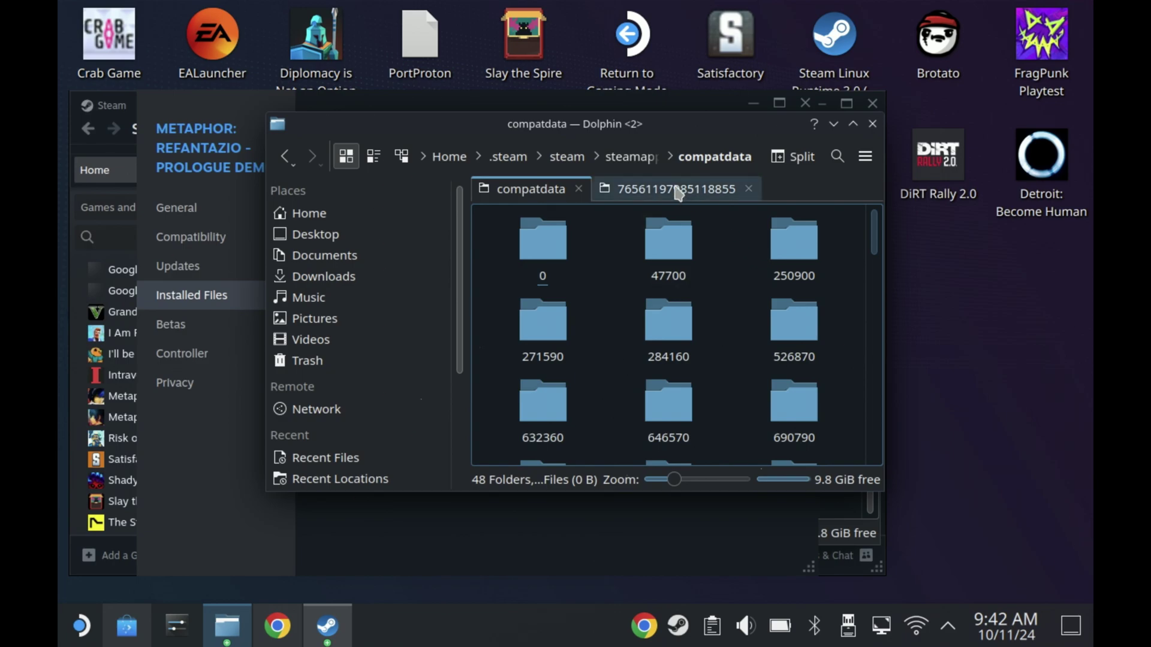
# Search compatdata for the full game's ID 2679460 and open the matching folder
pyautogui.click(834, 157)
pyautogui.hotkey('ctrl', 'v')
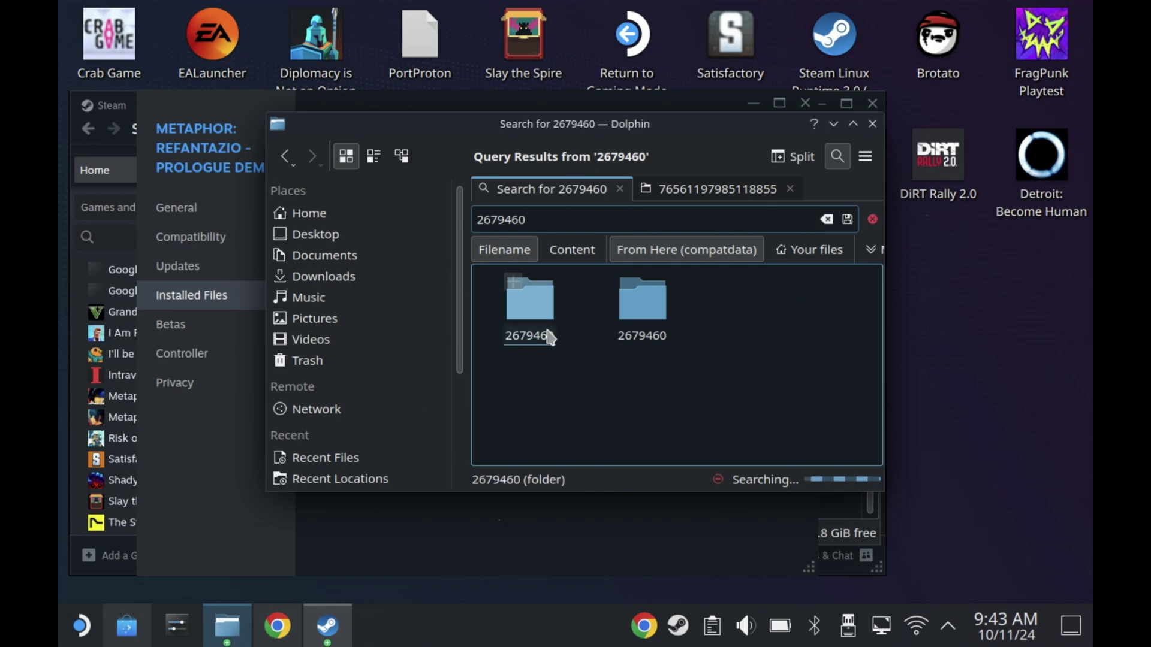
pyautogui.click(531, 303)
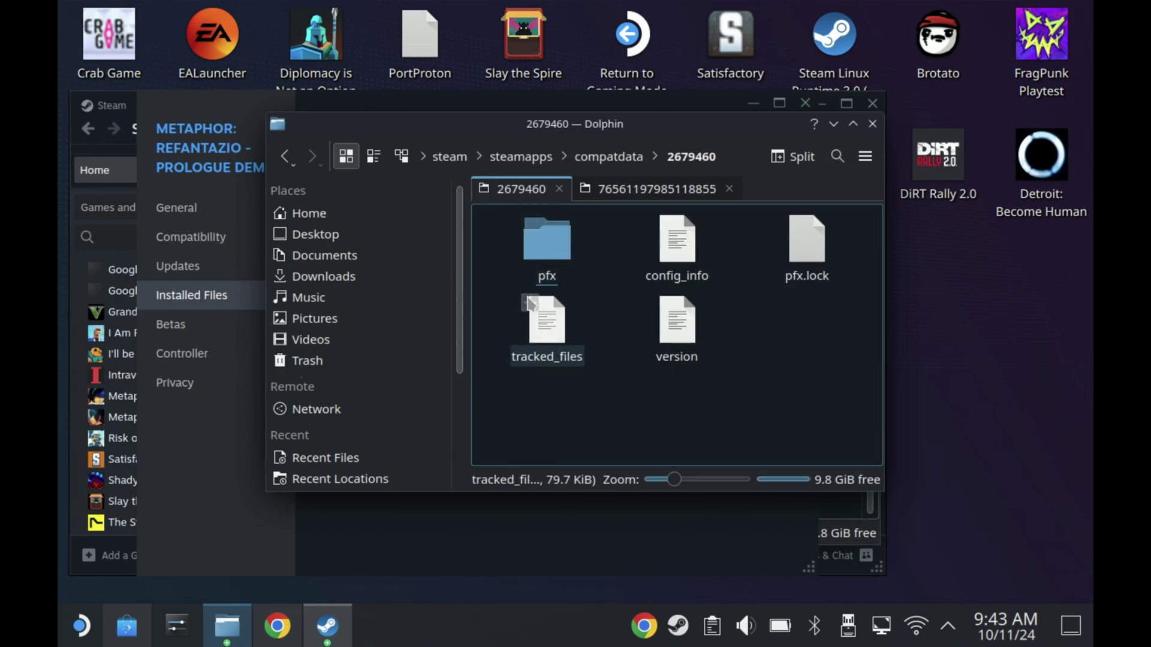
# Go into pfx/drive_c/users/steamuser/Application Data inside the full game's compatdata folder
pyautogui.click(563, 243)
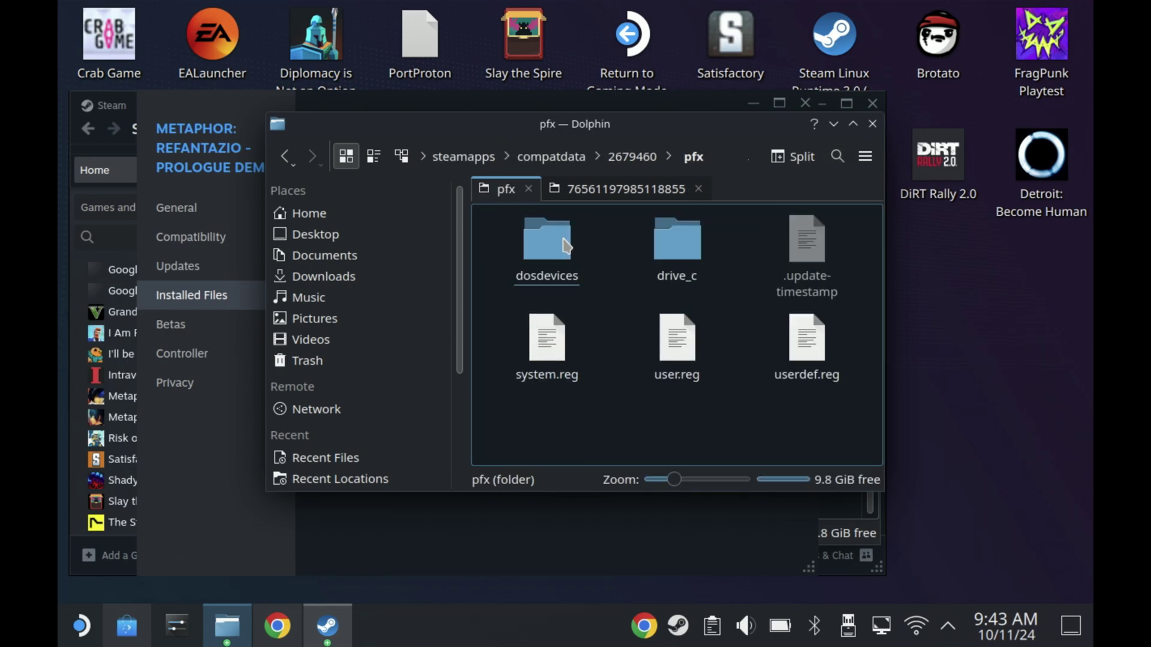
pyautogui.click(673, 243)
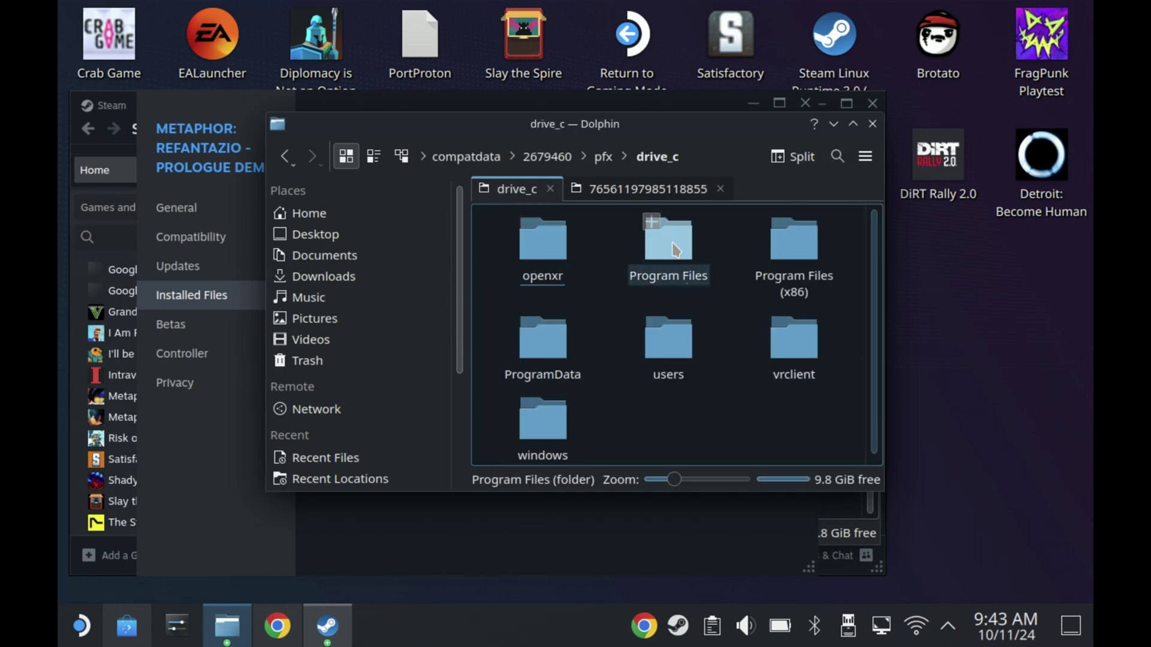
pyautogui.click(661, 341)
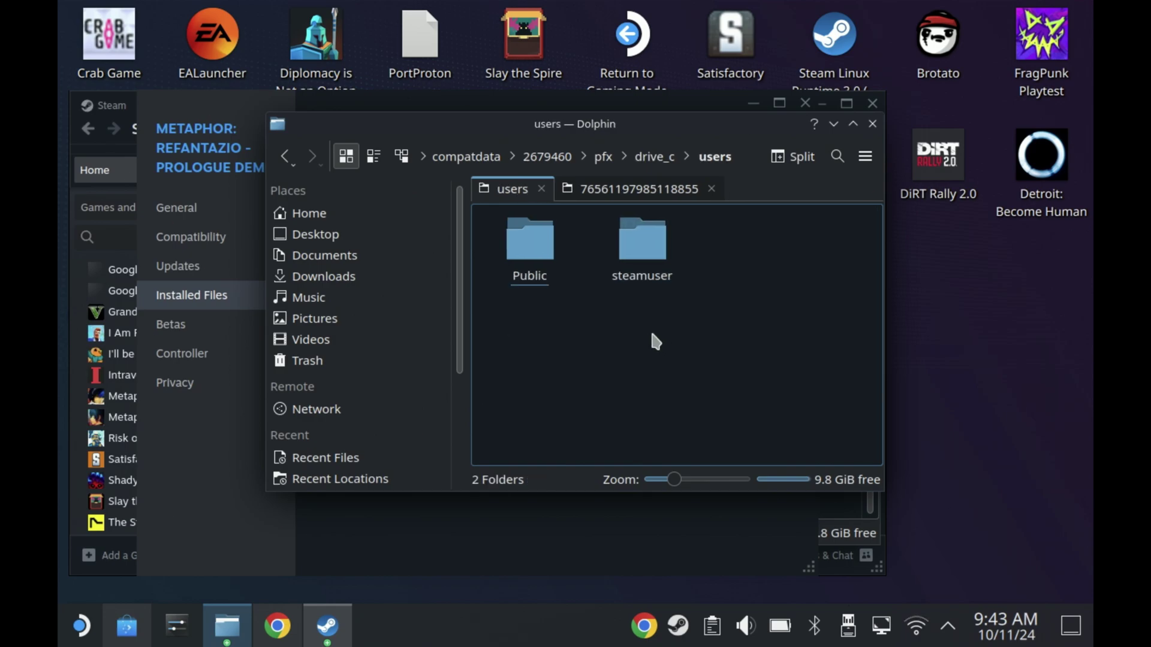
pyautogui.click(643, 258)
pyautogui.click(648, 263)
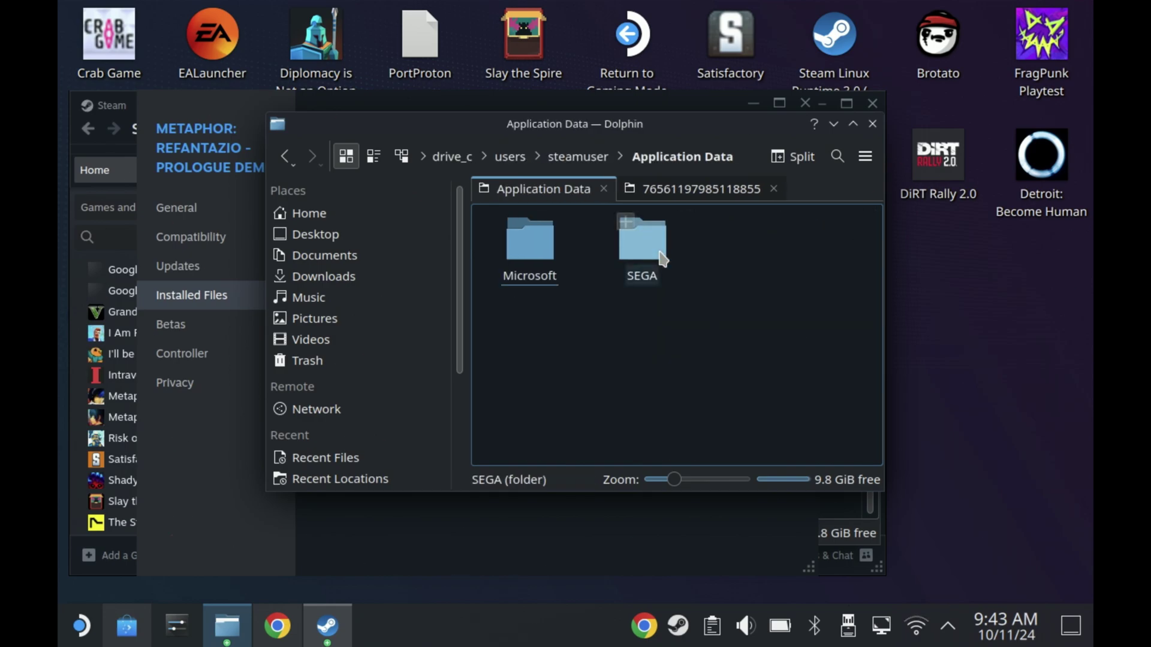
# Go into SEGA/METAPHOR/Steam and open the numbered account folder that holds the full game's saves
pyautogui.click(659, 256)
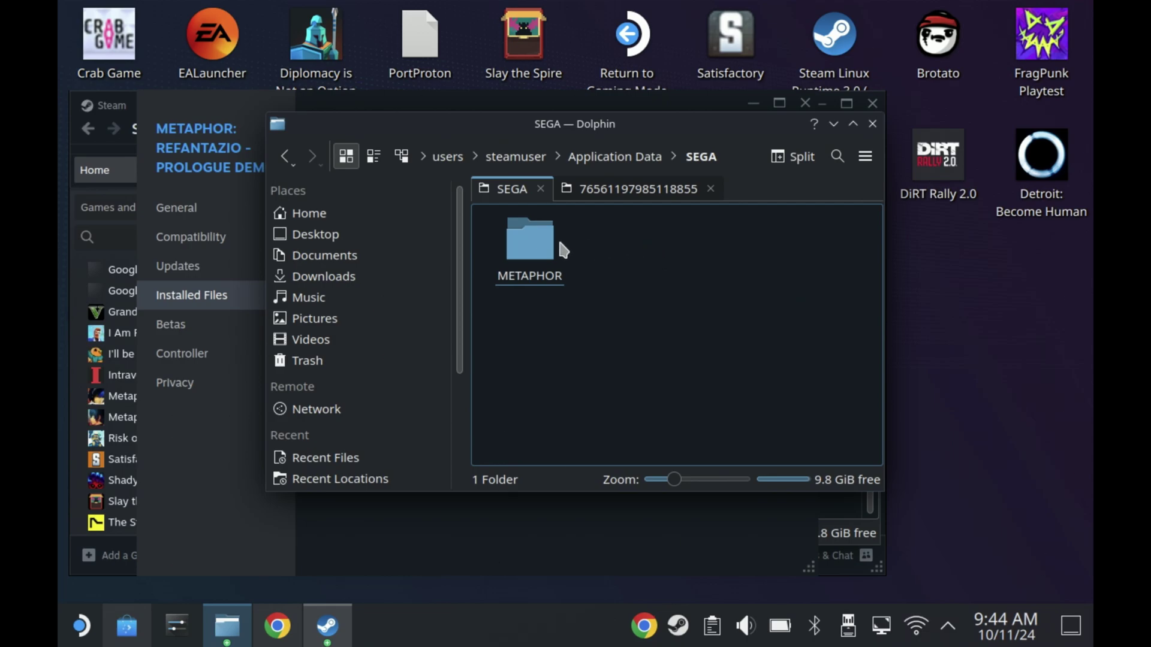
pyautogui.click(532, 245)
pyautogui.click(538, 244)
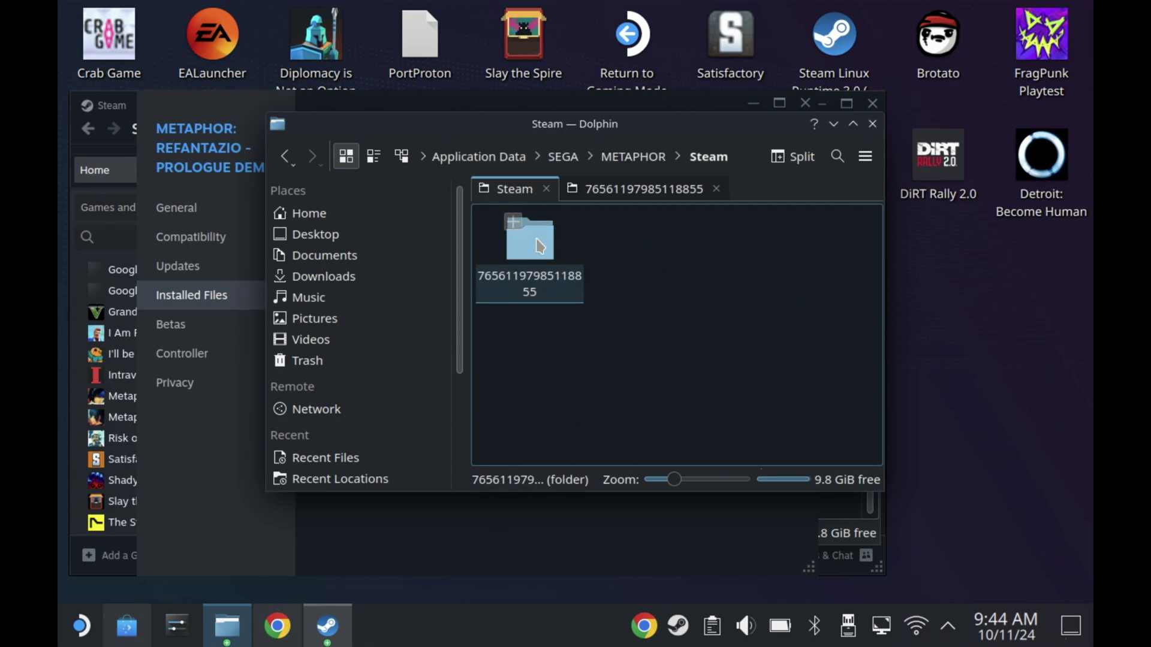
pyautogui.click(537, 243)
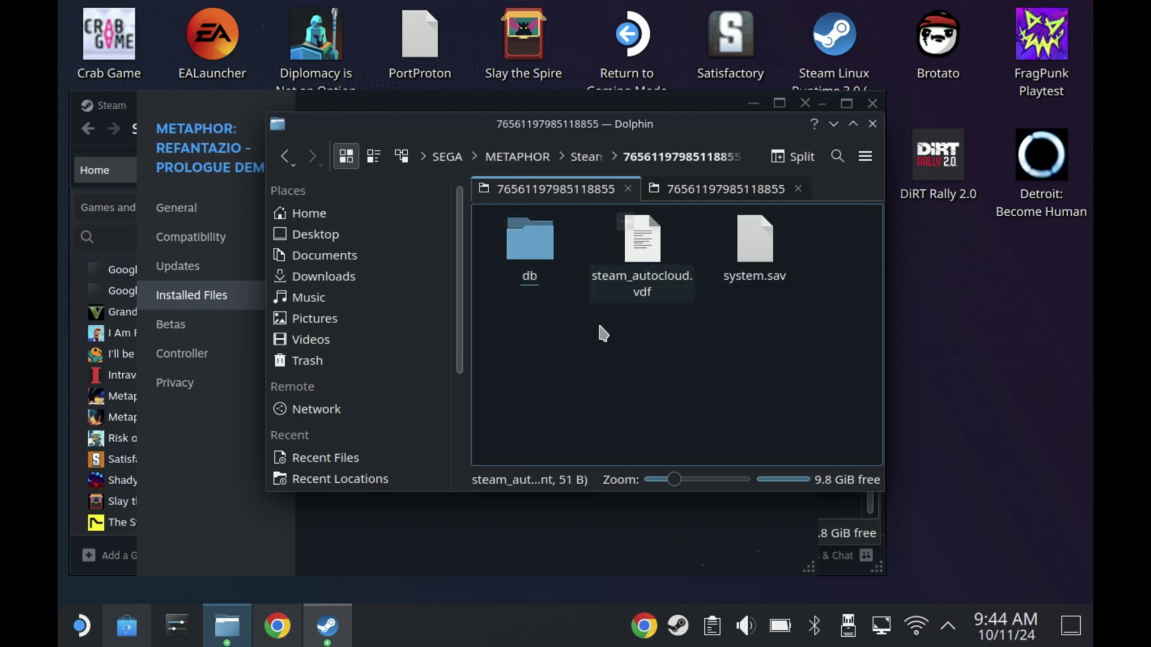
# Paste the six copied demo save files into the full game's save folder and check through its contents
pyautogui.rightClick(597, 376)
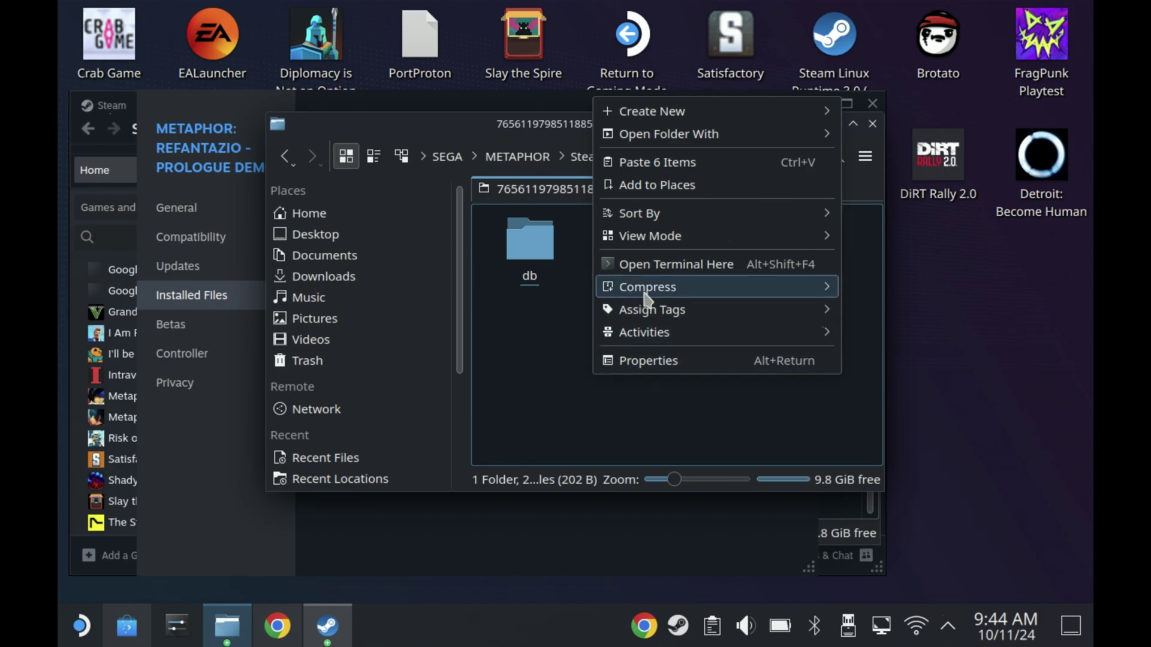
pyautogui.click(652, 171)
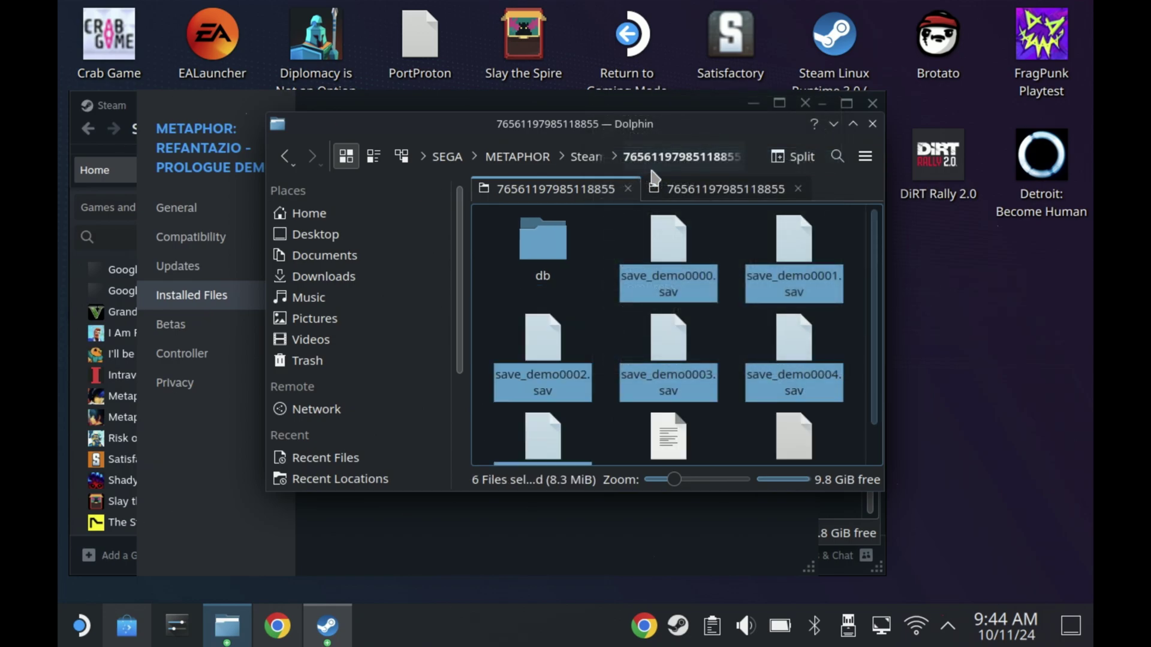
pyautogui.click(736, 229)
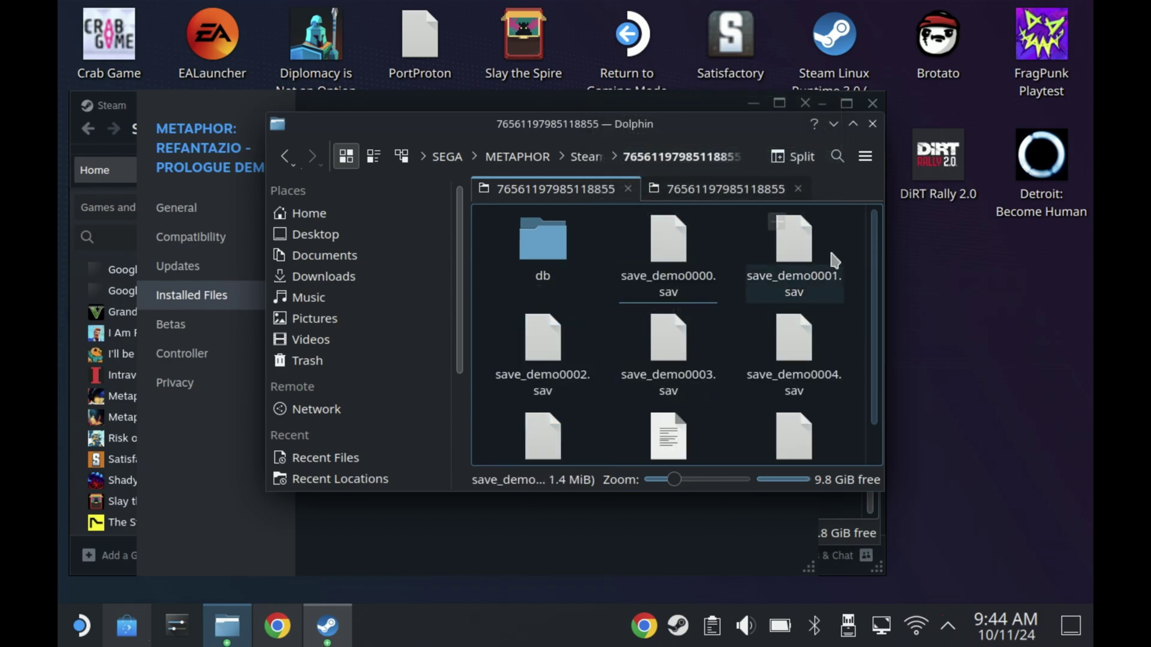
pyautogui.scroll(-2, 864, 312)
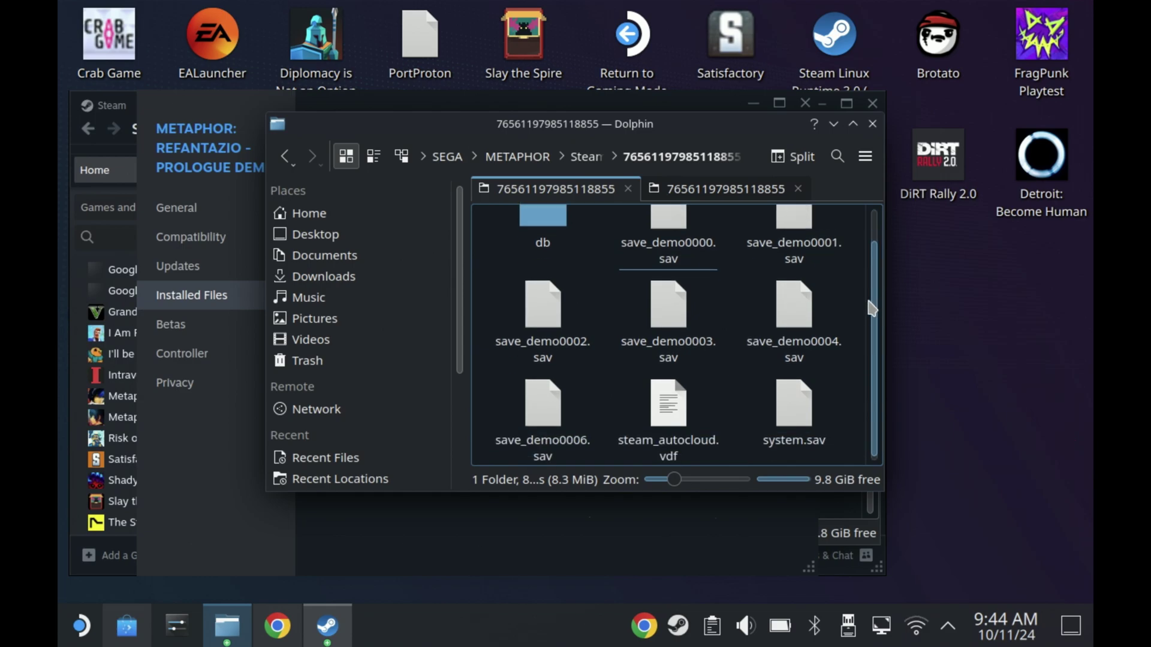
pyautogui.scroll(1, 875, 284)
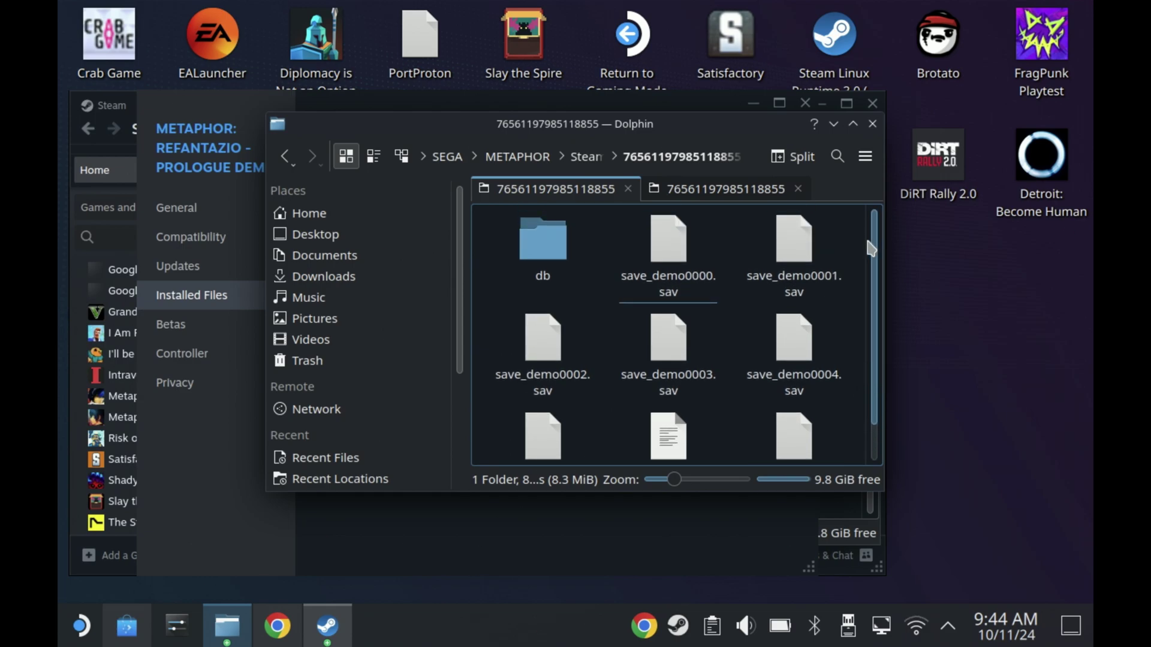
pyautogui.scroll(-2, 857, 273)
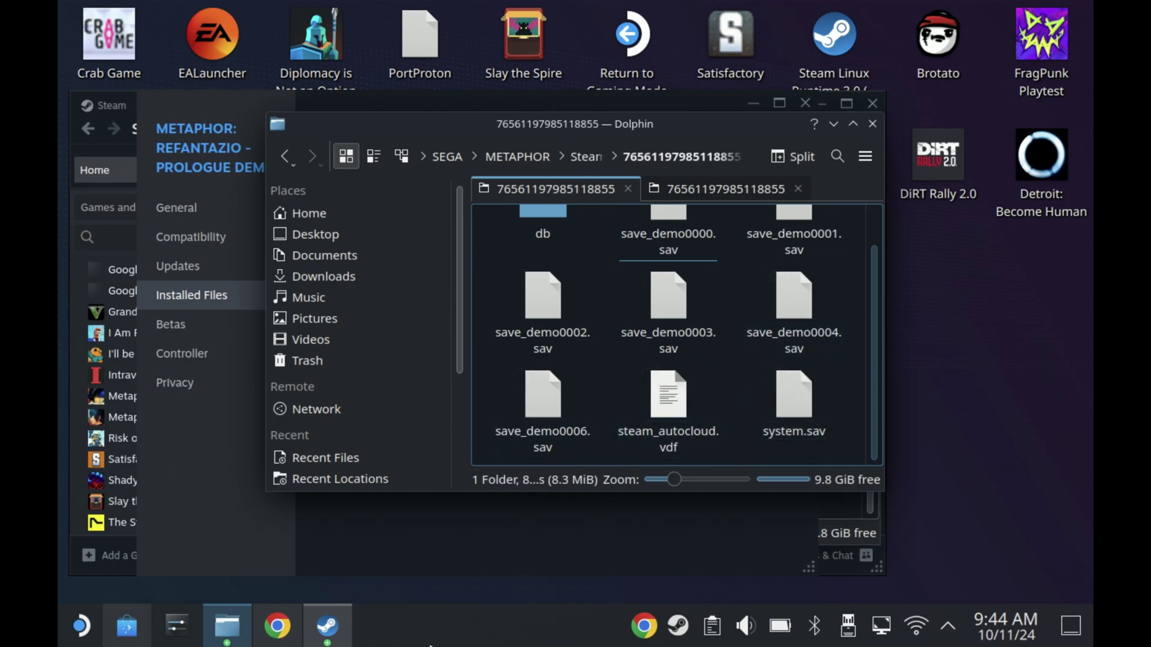
# Switch to Steam, launch the full Metaphor: ReFantazio game and bring up its title menu
pyautogui.click(328, 626)
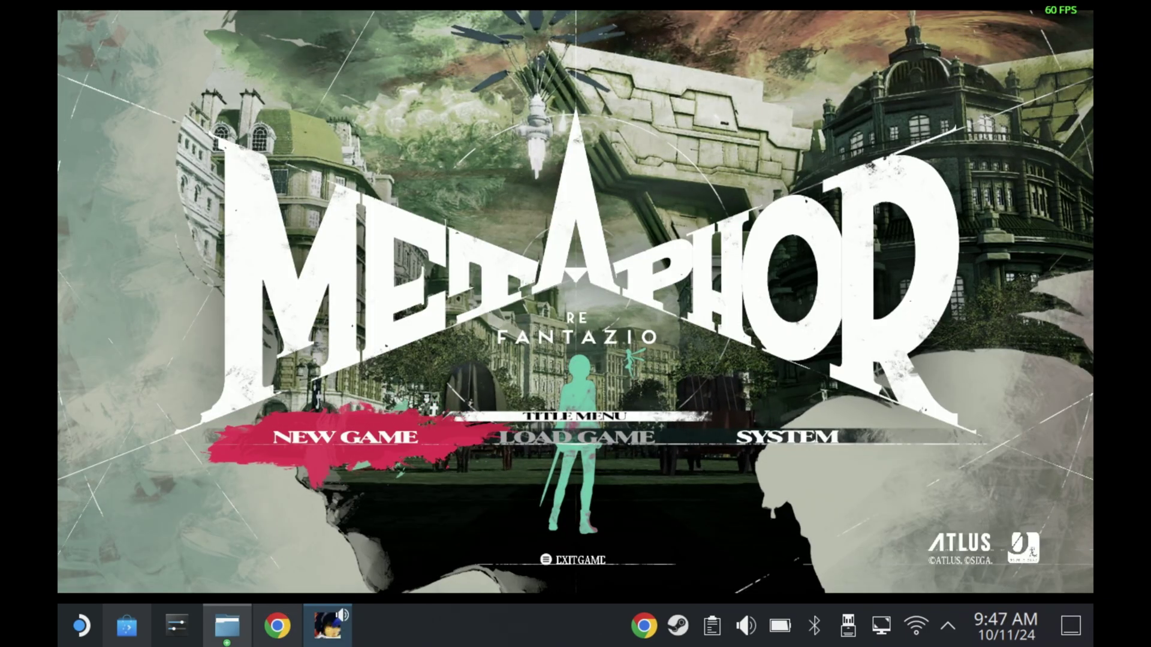
pyautogui.press('Right')
pyautogui.press('Left')
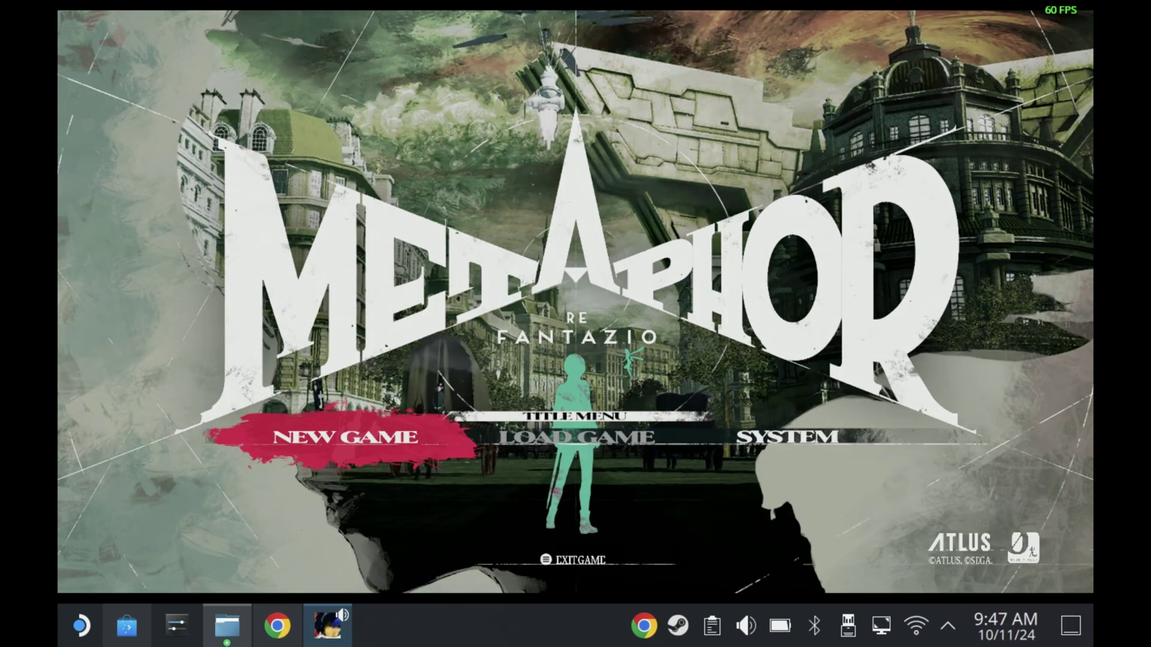
pyautogui.press('Return')
pyautogui.press('Return')
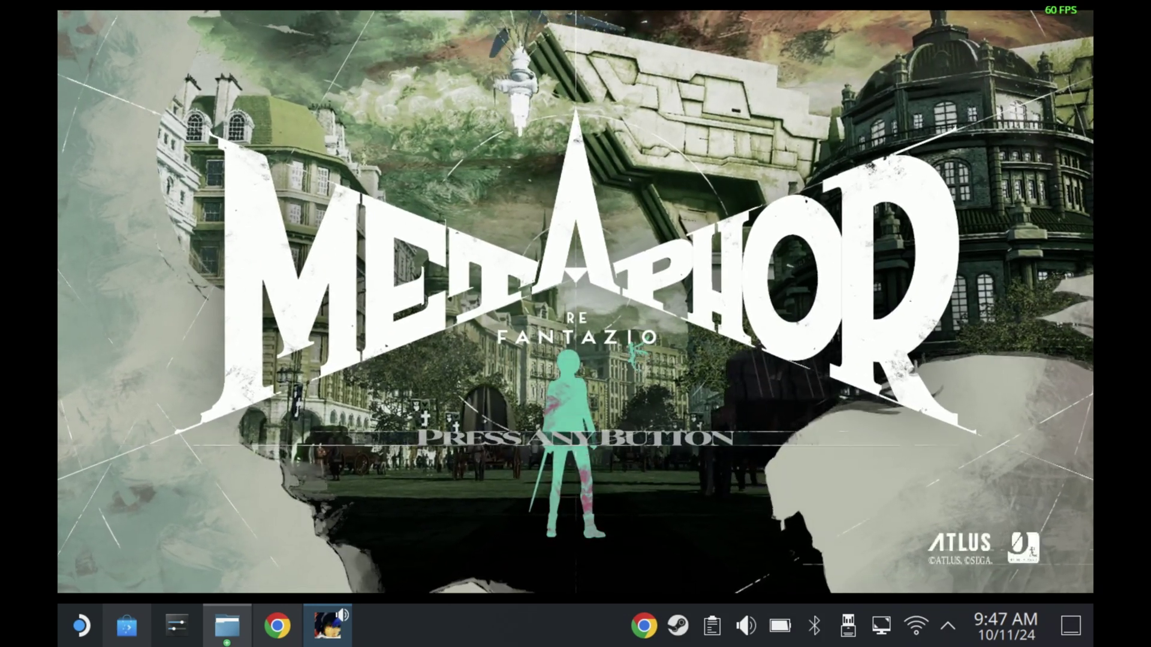
pyautogui.press('Return')
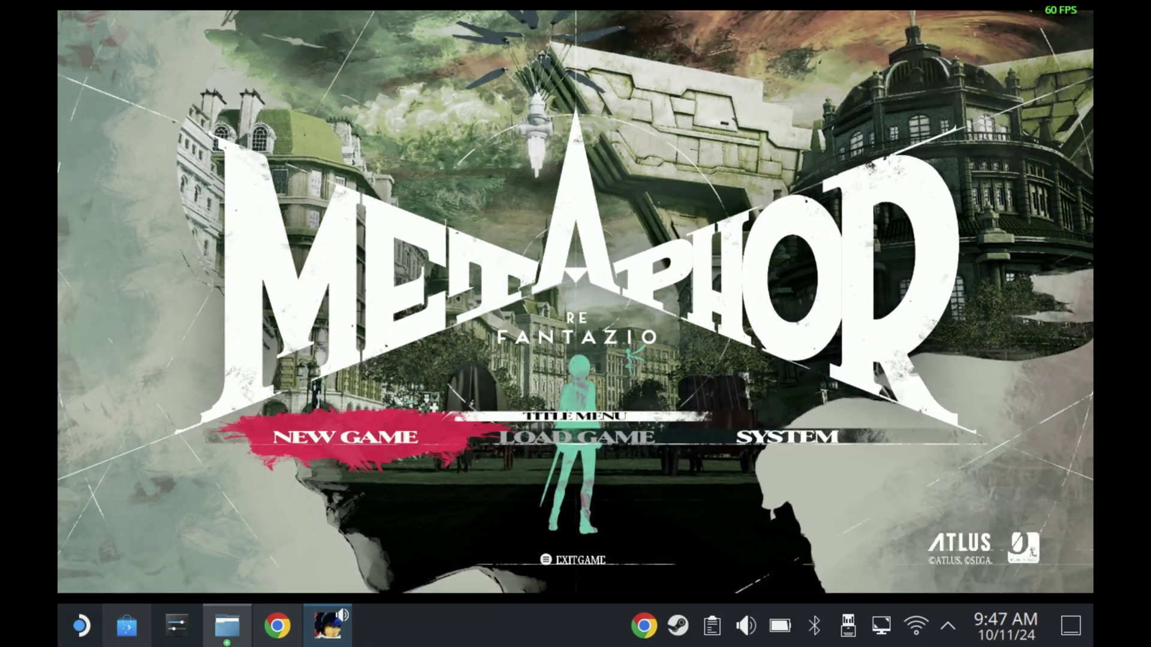
# Fetch the save data from the demo version into the full game and return to the title menu
pyautogui.press('Right')
pyautogui.press('Left')
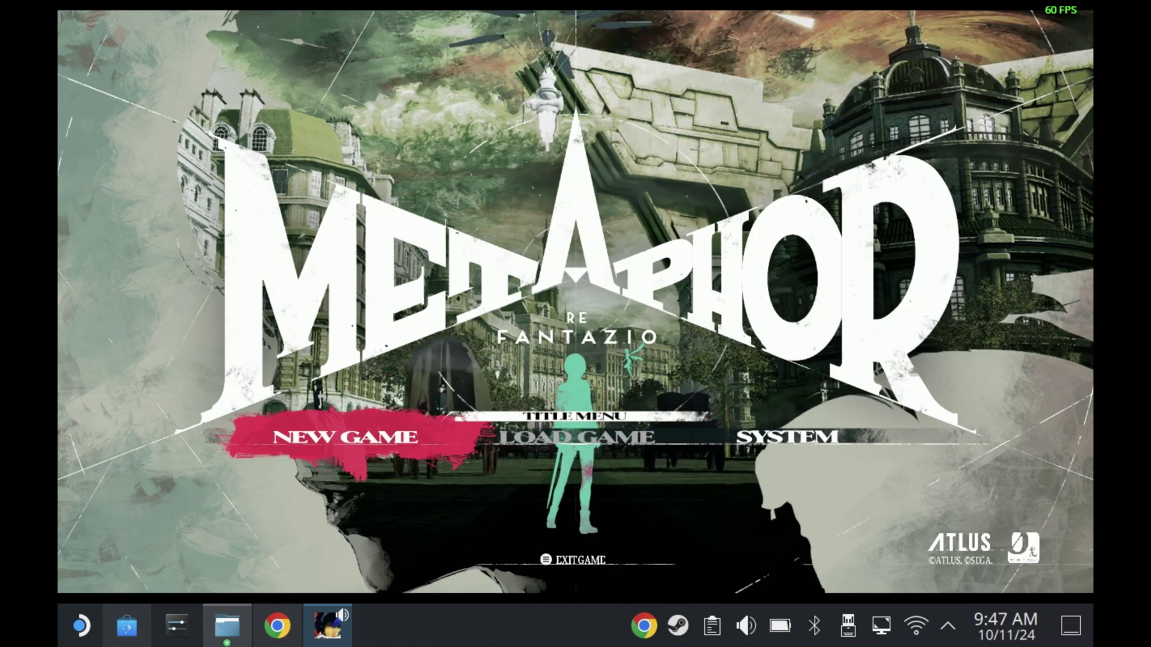
pyautogui.press('Return')
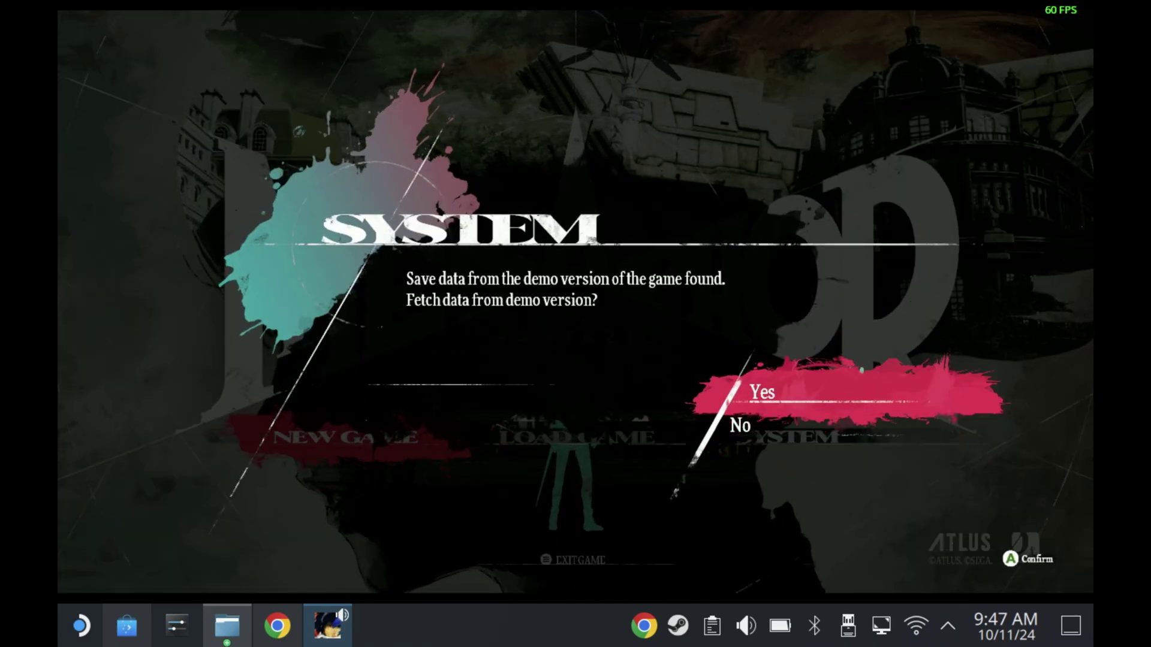
pyautogui.press('Return')
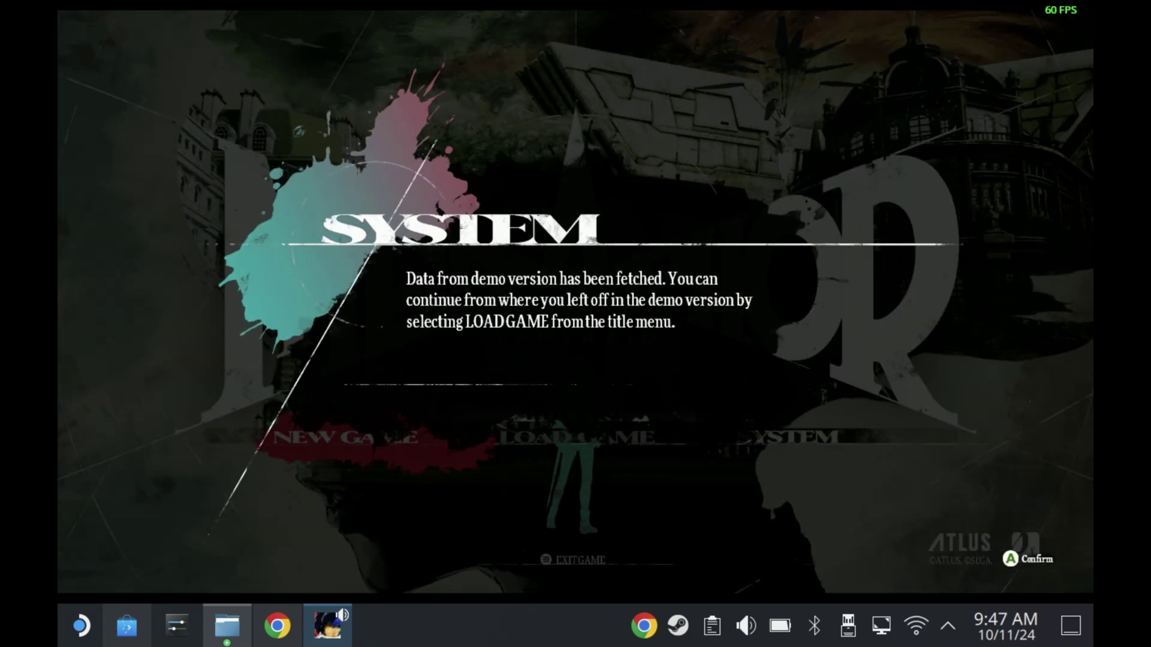
pyautogui.press('Return')
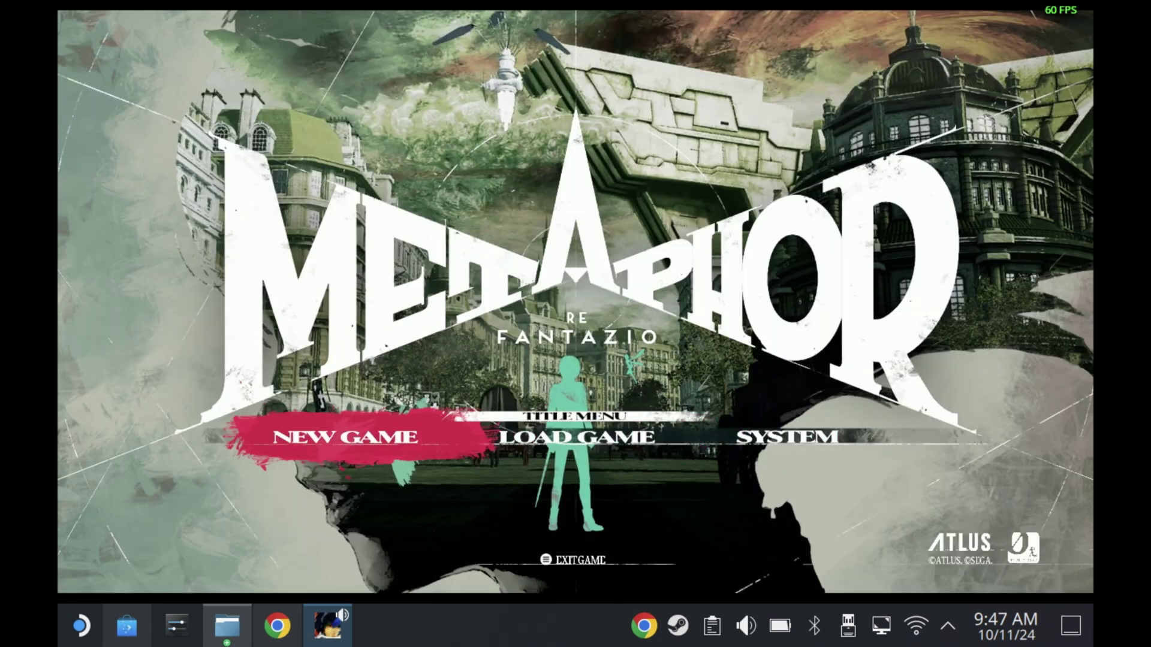
# Open Load Game and examine the autosave and numbered save slots carried over from the demo
pyautogui.press('Right')
pyautogui.press('Return')
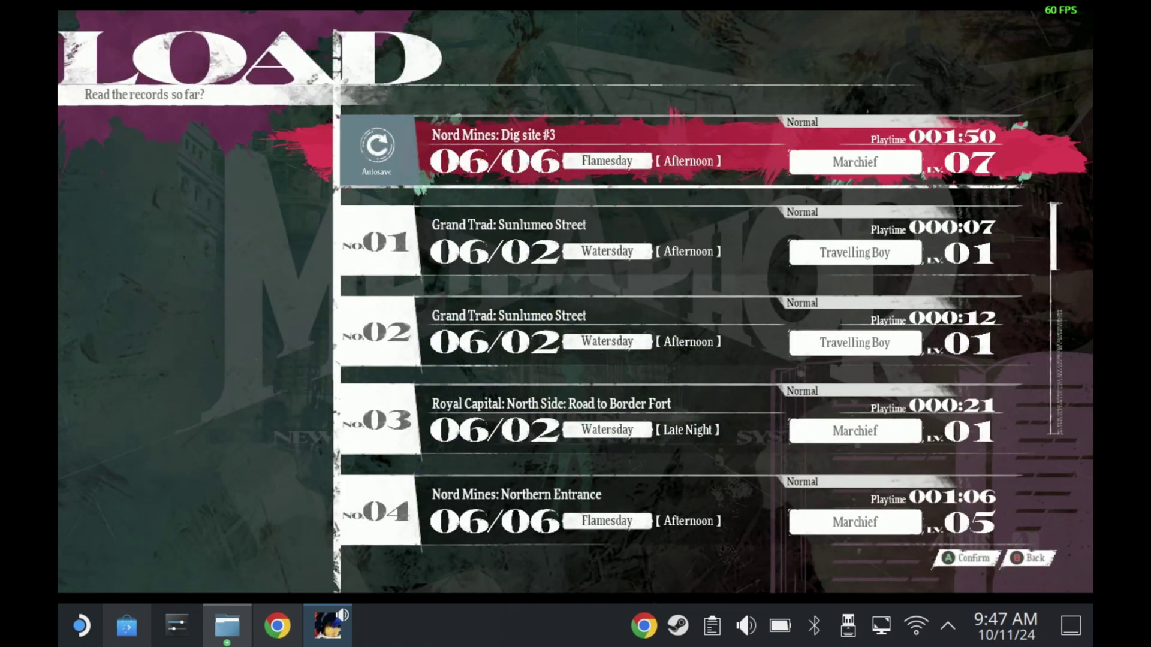
pyautogui.press('Up')
pyautogui.press('Down')
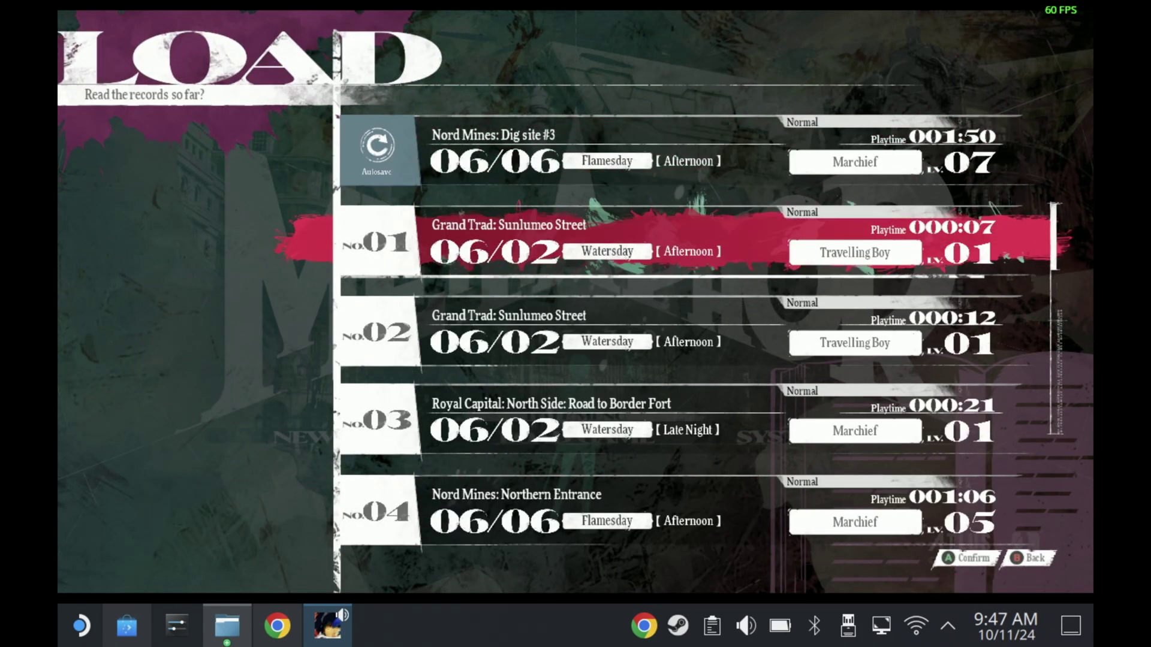
pyautogui.press('Down')
pyautogui.press('Up')
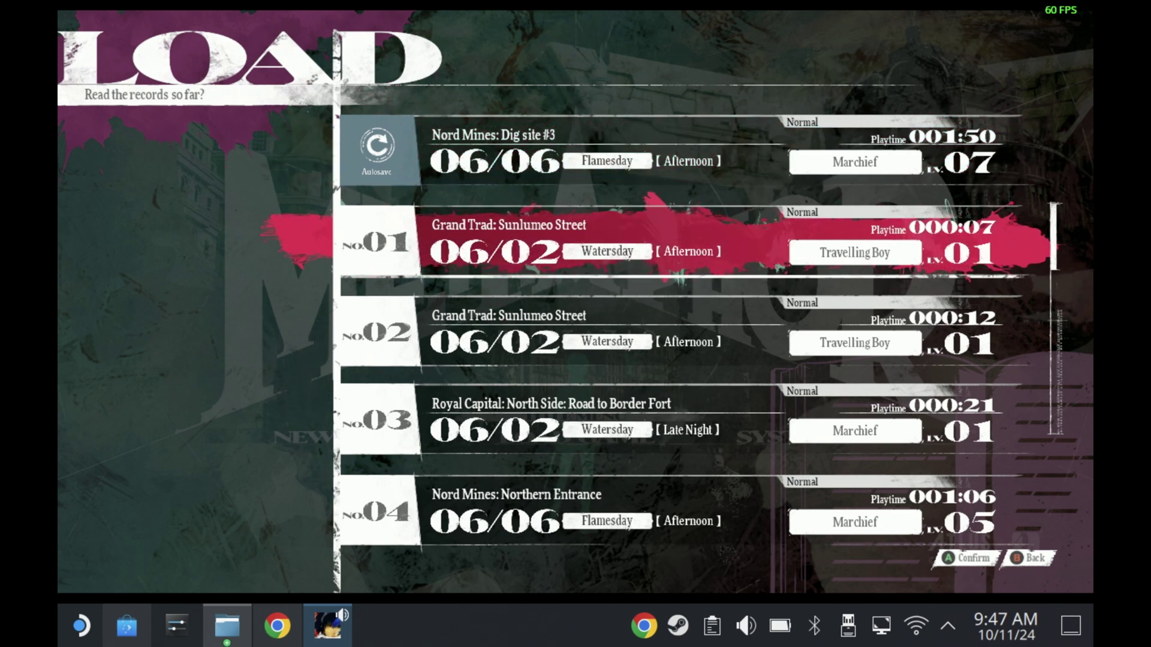
pyautogui.press('Down')
pyautogui.press('Down')
pyautogui.press('Down')
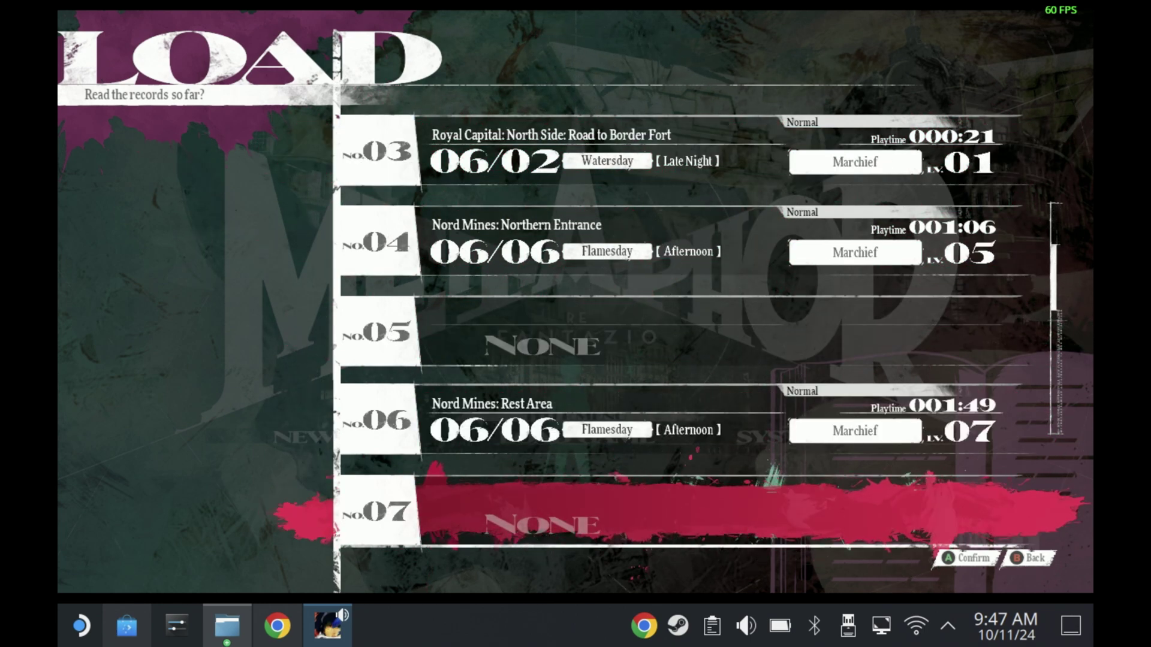
pyautogui.press('Up')
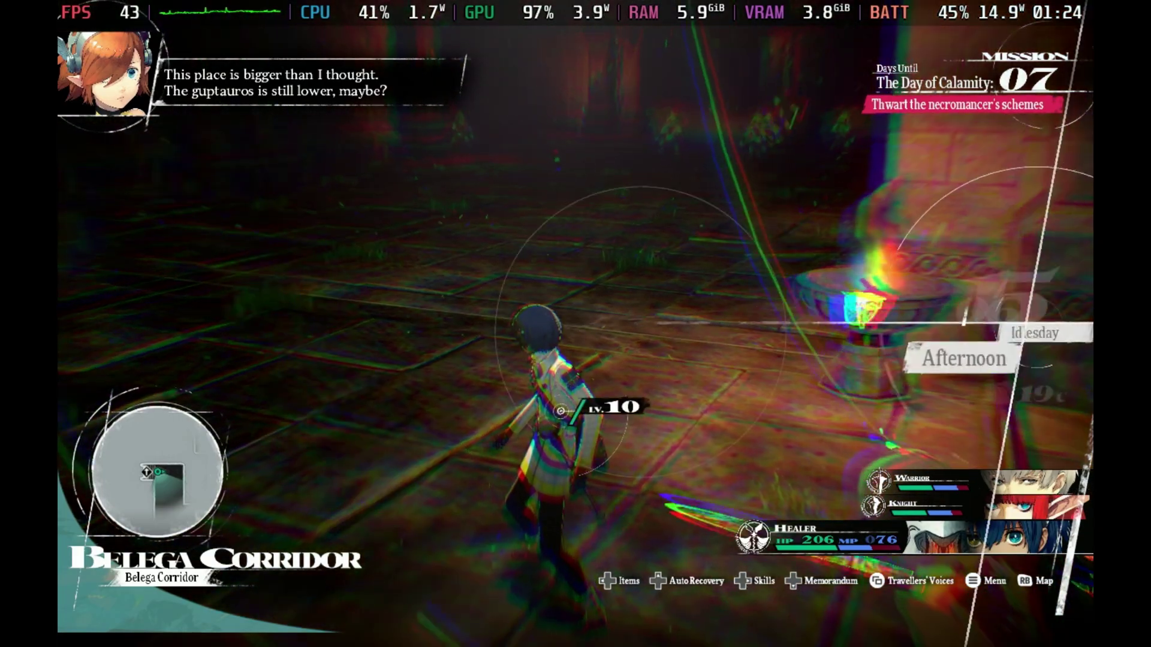
pyautogui.press('w')
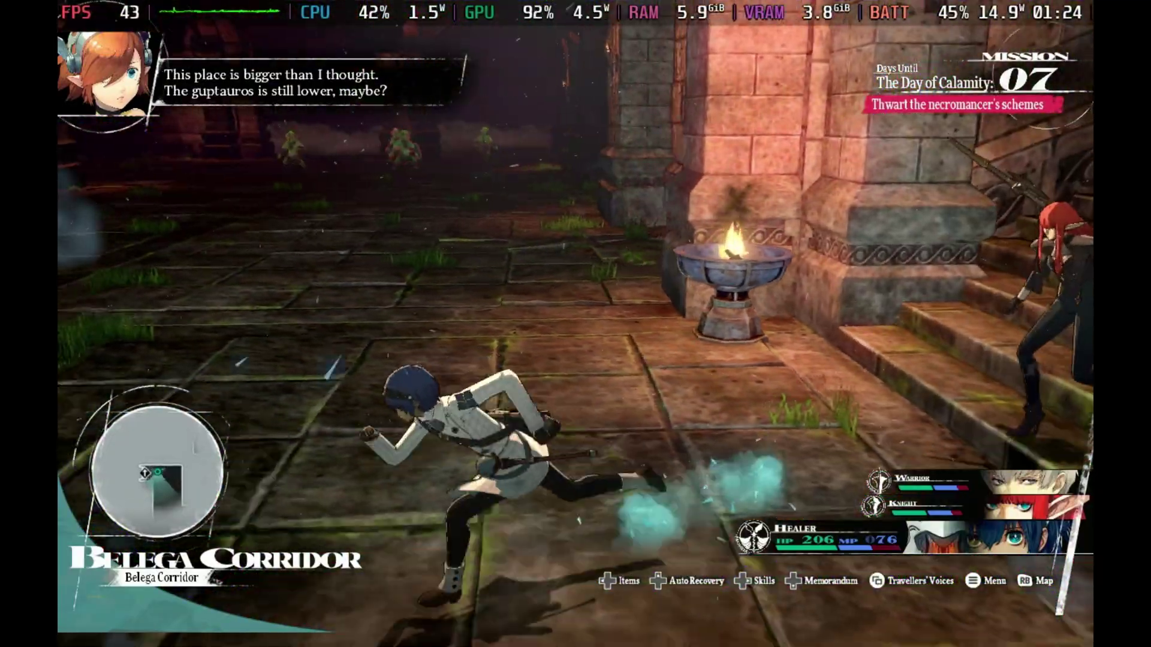
pyautogui.press('w')
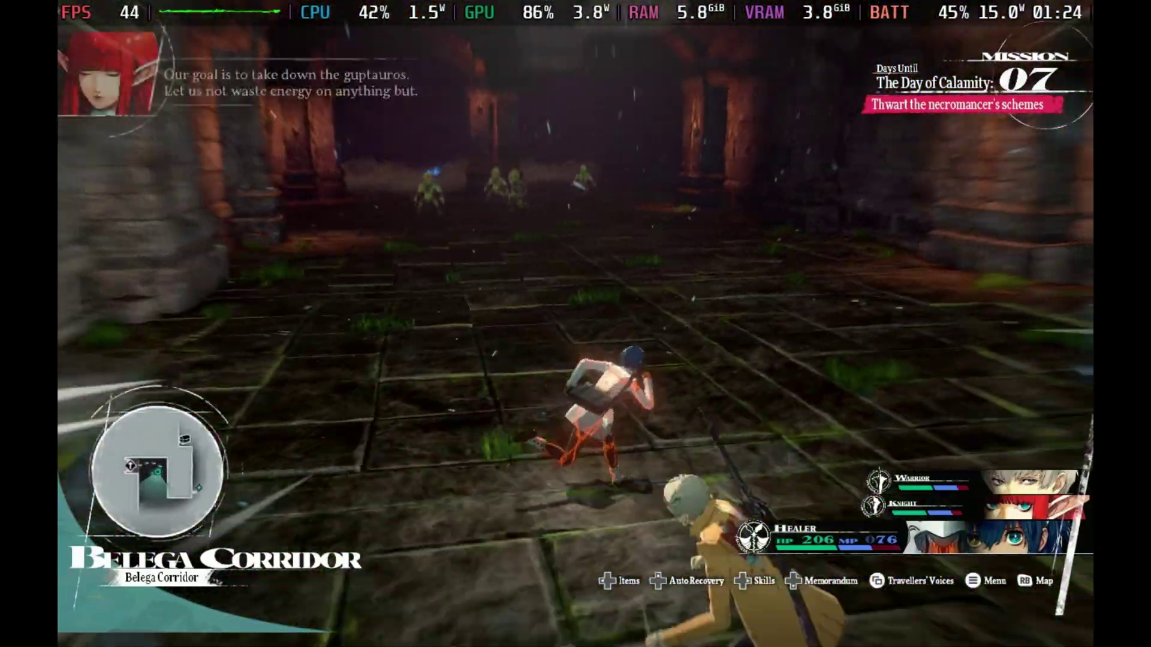